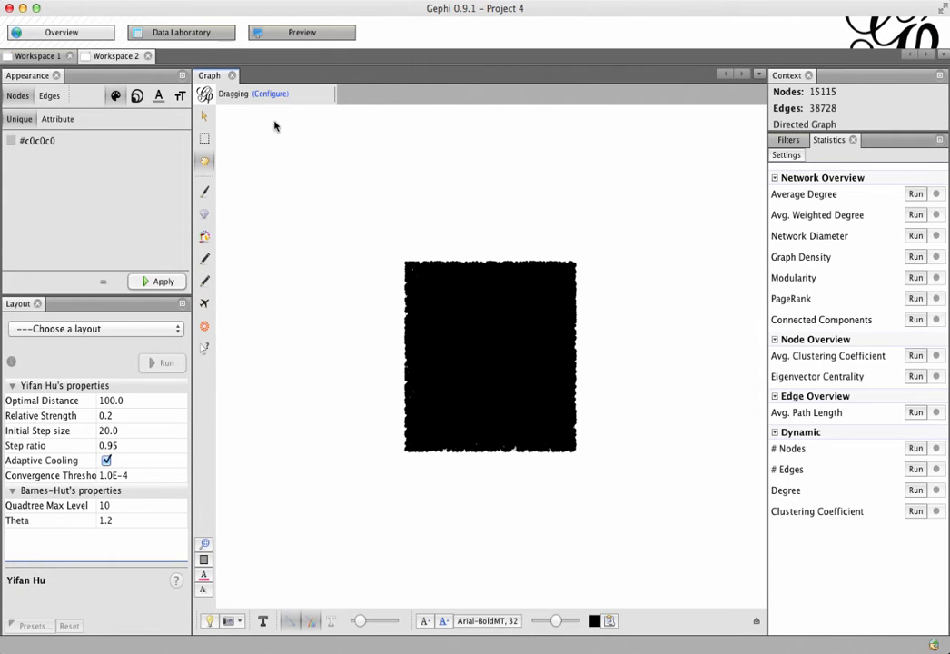
- Examine the imported nodes and edges tables in the Data Laboratory, including the node_type and Weight columns
click(196, 37)
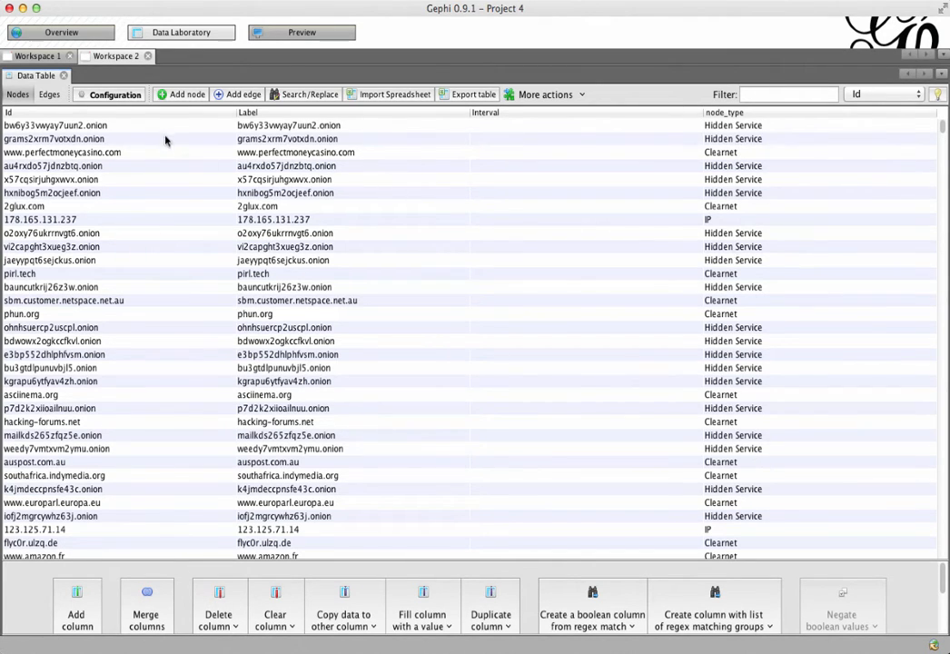
click(48, 97)
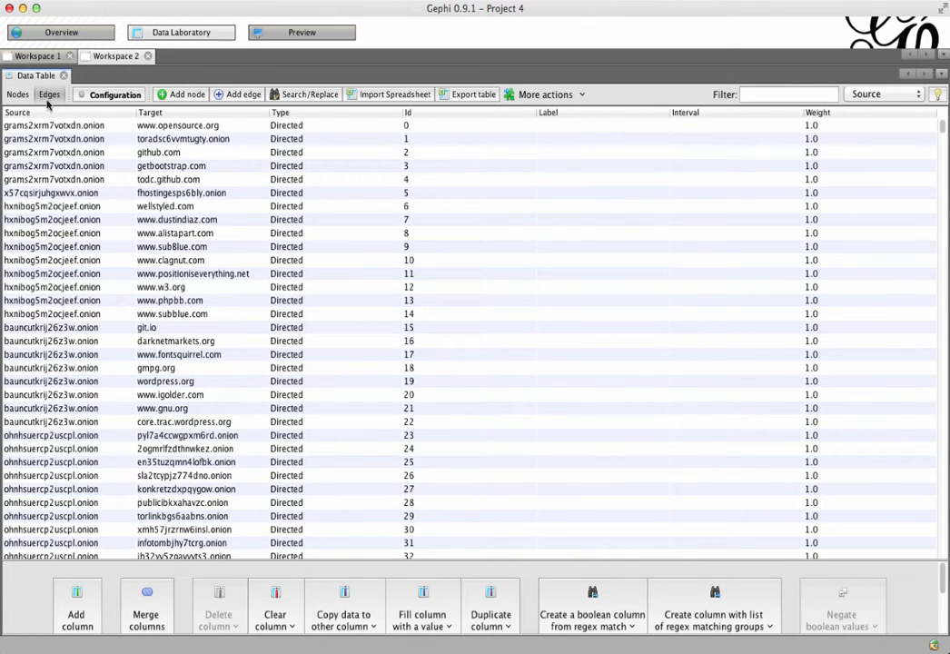
click(820, 113)
click(19, 95)
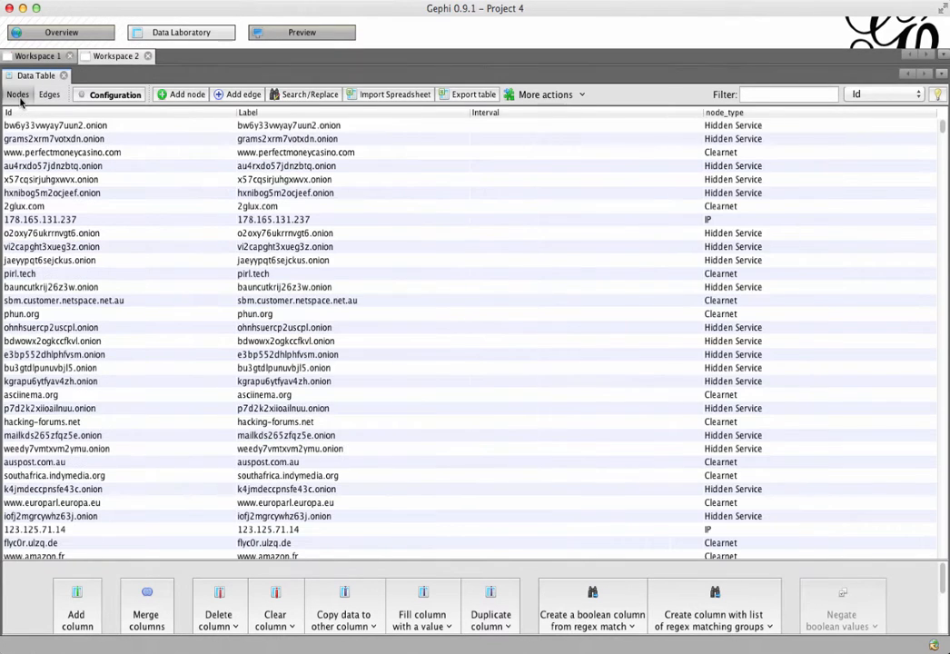
- Back in the graph overview, filter the network with the Giant Component topology filter
click(62, 33)
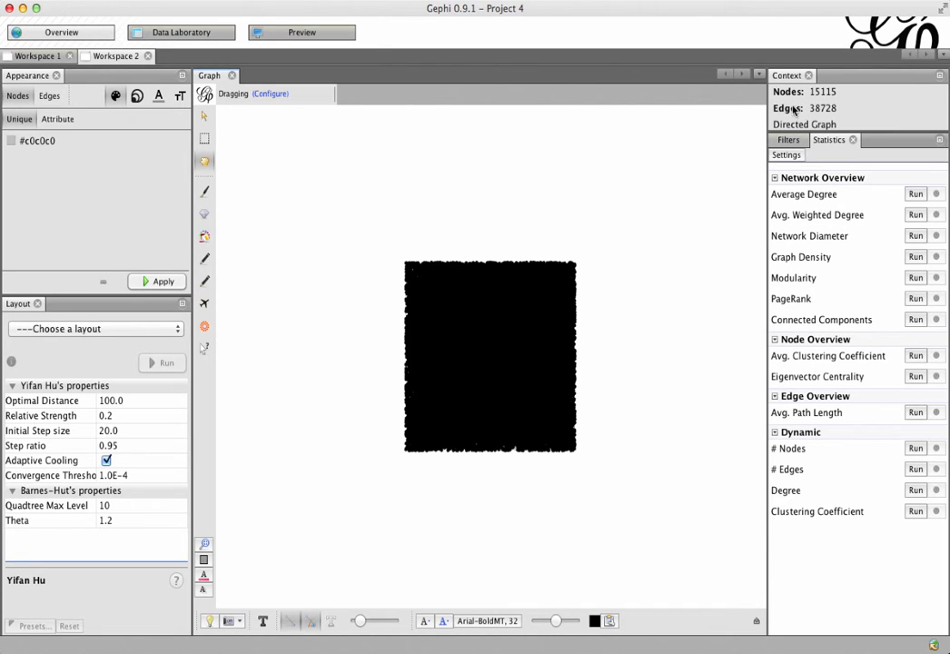
click(786, 141)
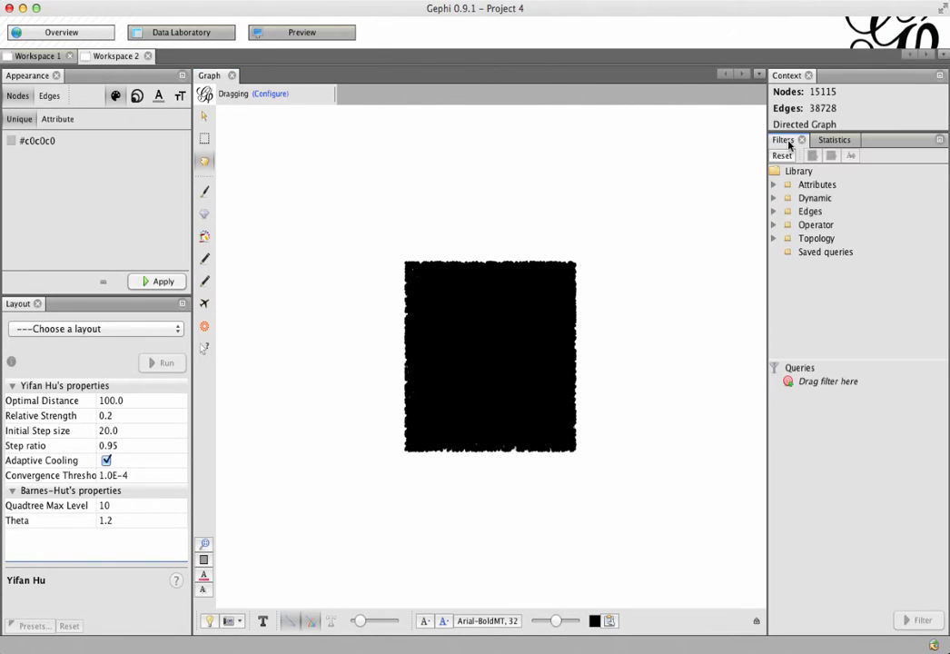
click(775, 239)
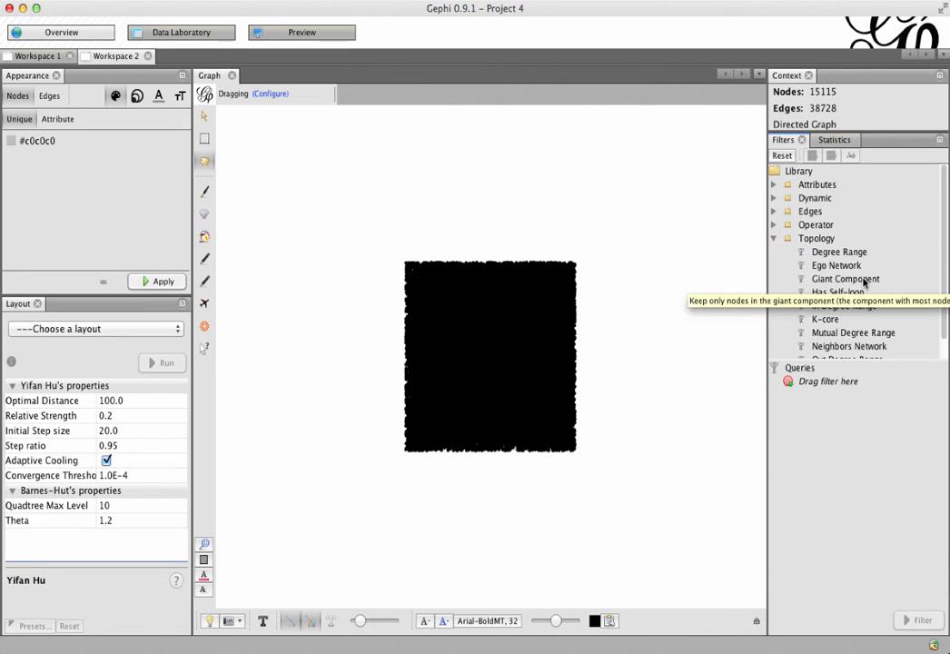
drag(863, 283, 834, 381)
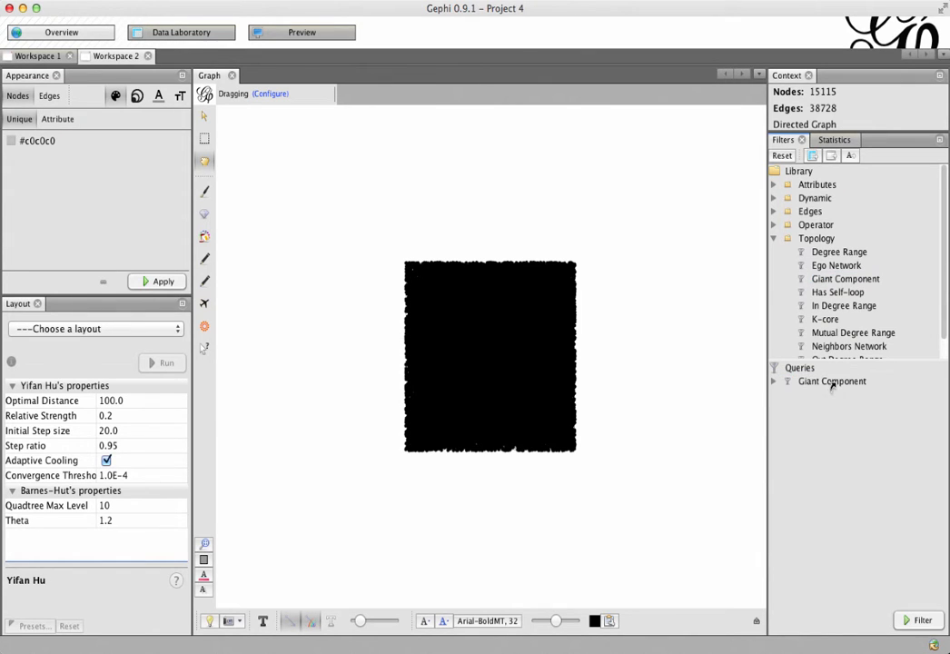
click(916, 620)
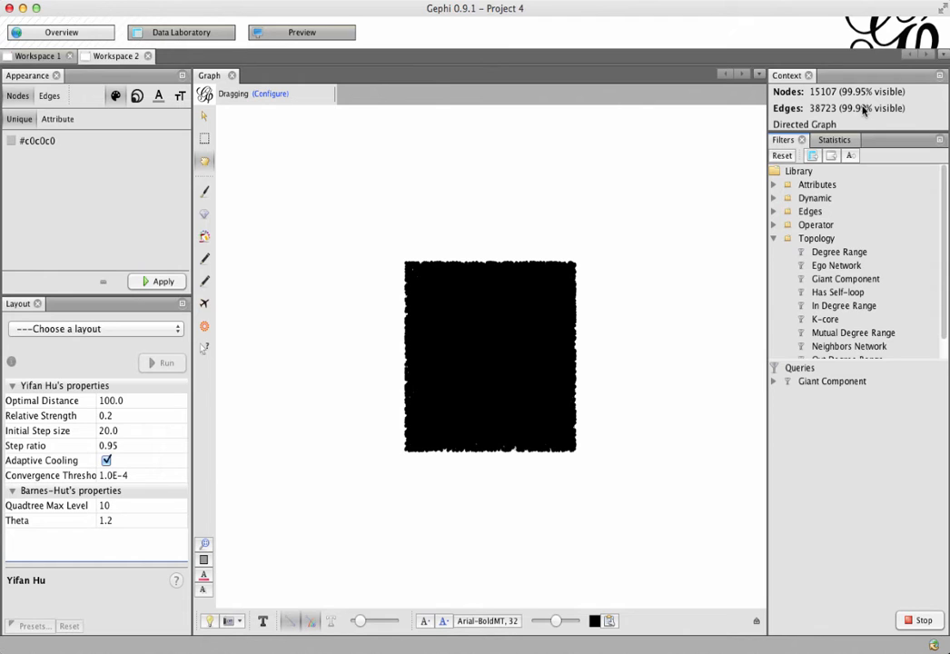
- Lay out the graph with ForceAtlas 2 at its default settings, stopping the layout once the network has spread out
click(82, 334)
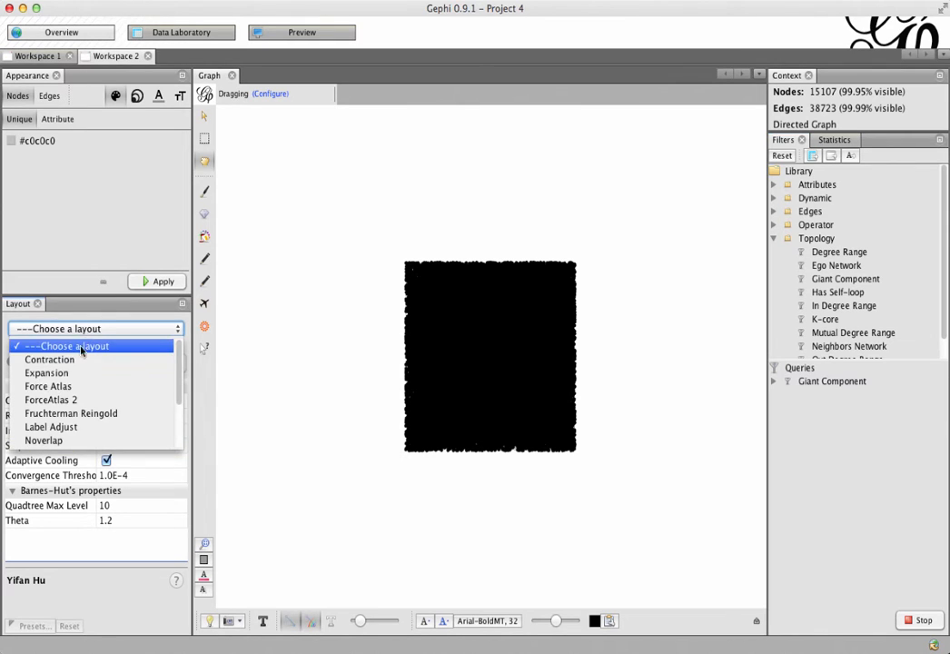
click(97, 401)
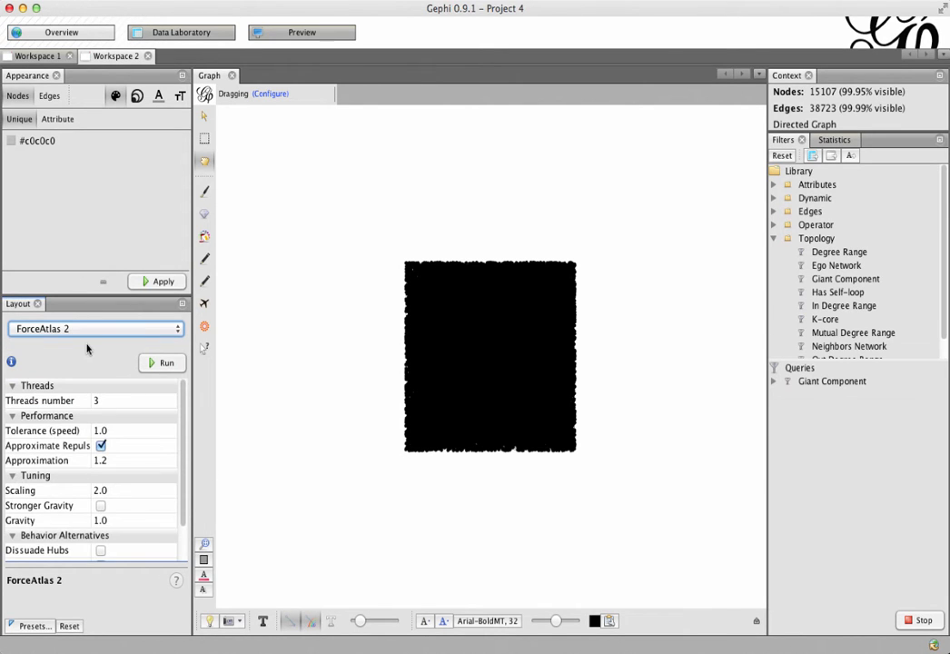
click(166, 364)
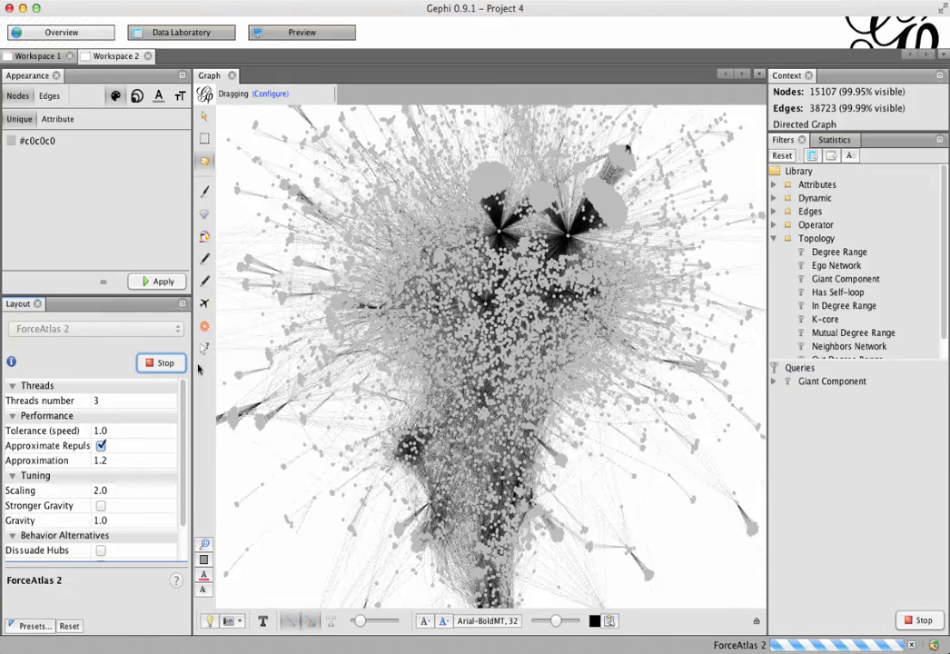
click(160, 363)
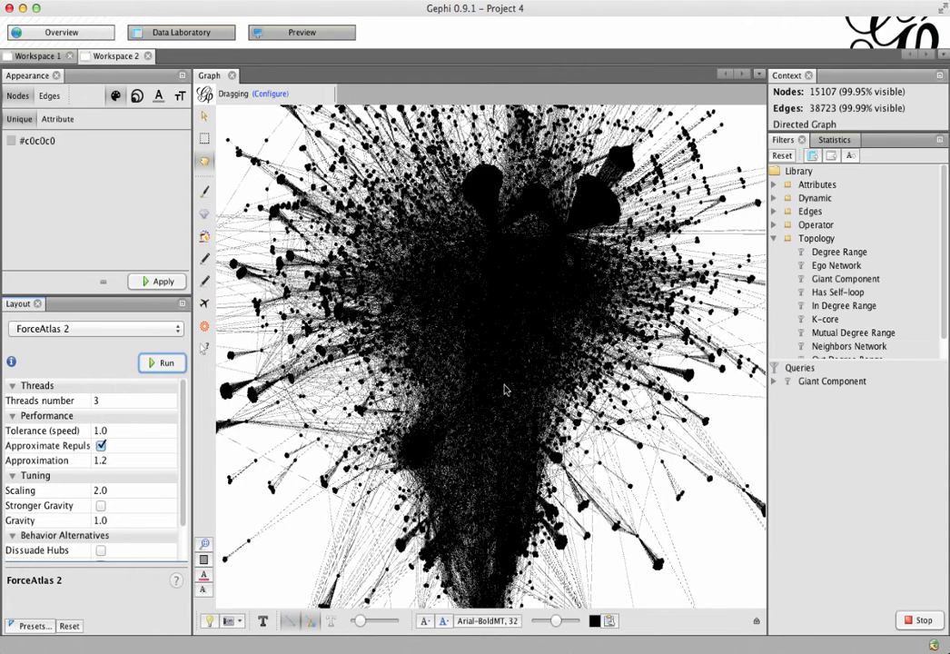
- Examine the laid-out graph as a whole and the dense fan-shaped clusters around its major hubs up close
click(204, 544)
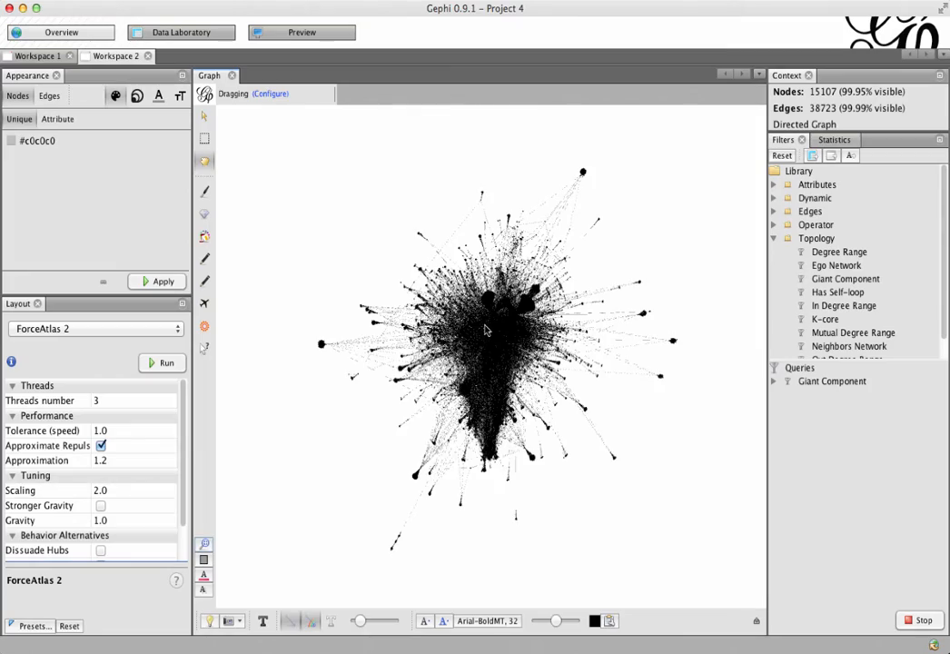
scroll(495, 303, up, 5)
scroll(495, 302, down, 5)
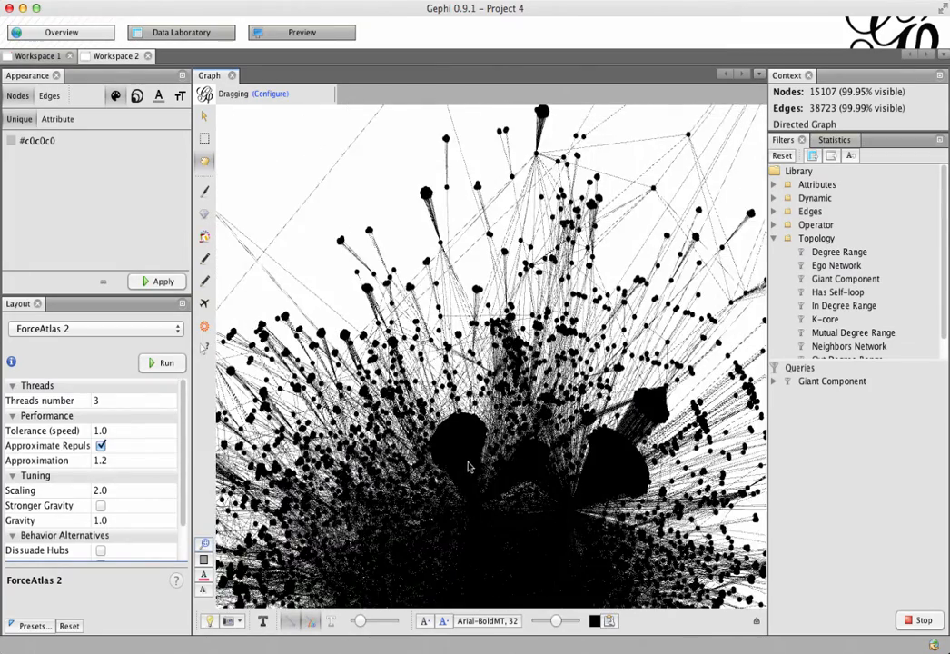
scroll(464, 469, up, 5)
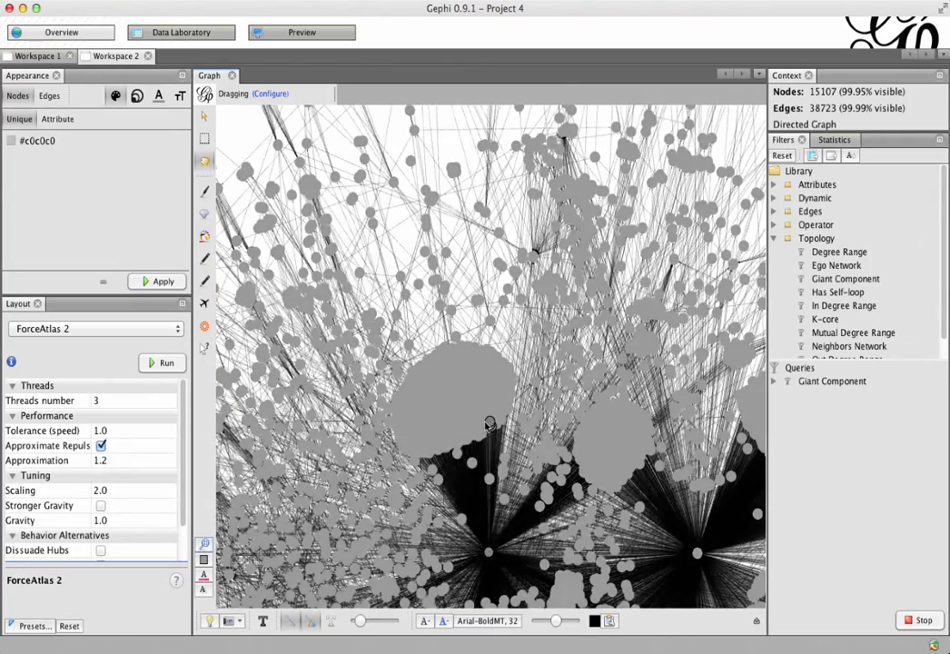
drag(469, 393, 391, 196)
drag(244, 160, 239, 138)
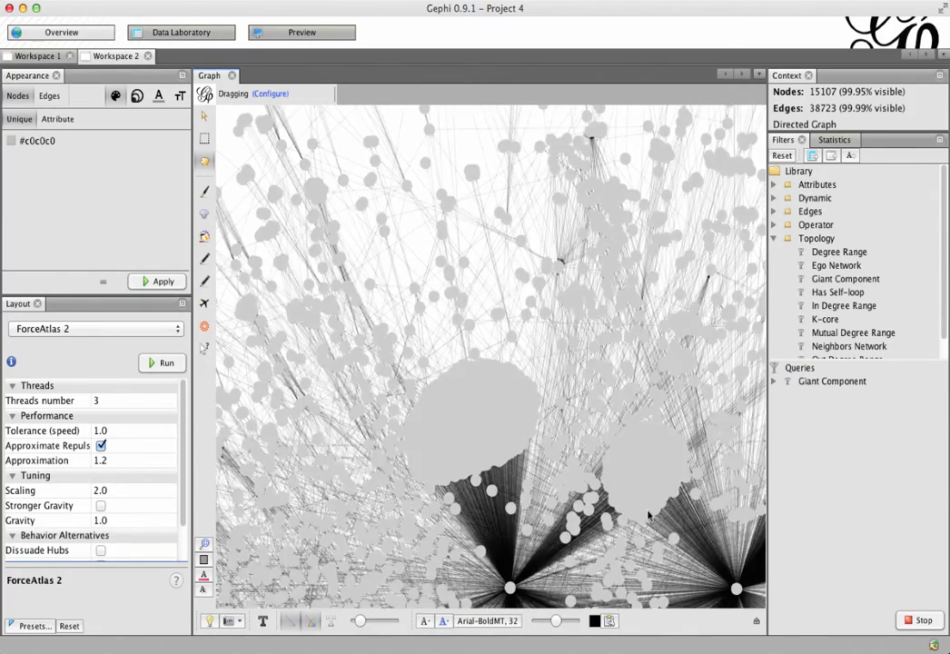
scroll(652, 484, down, 3)
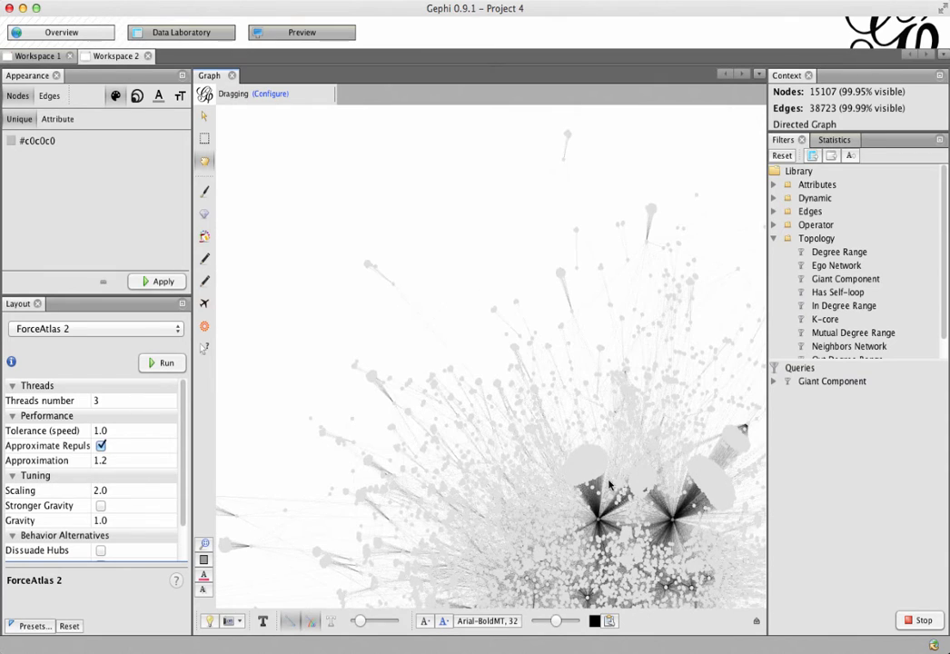
scroll(618, 478, down, 3)
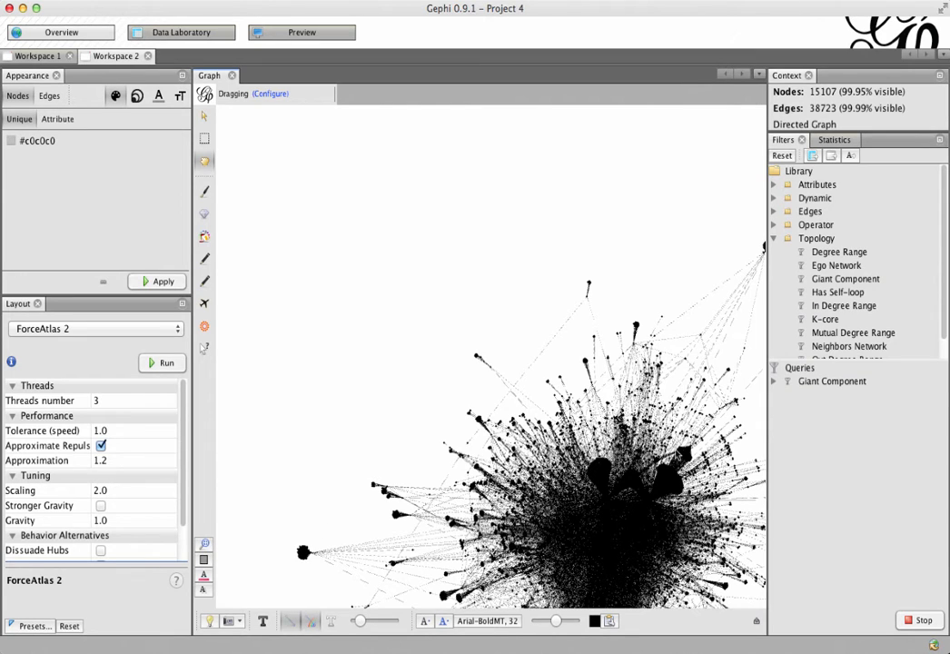
click(203, 543)
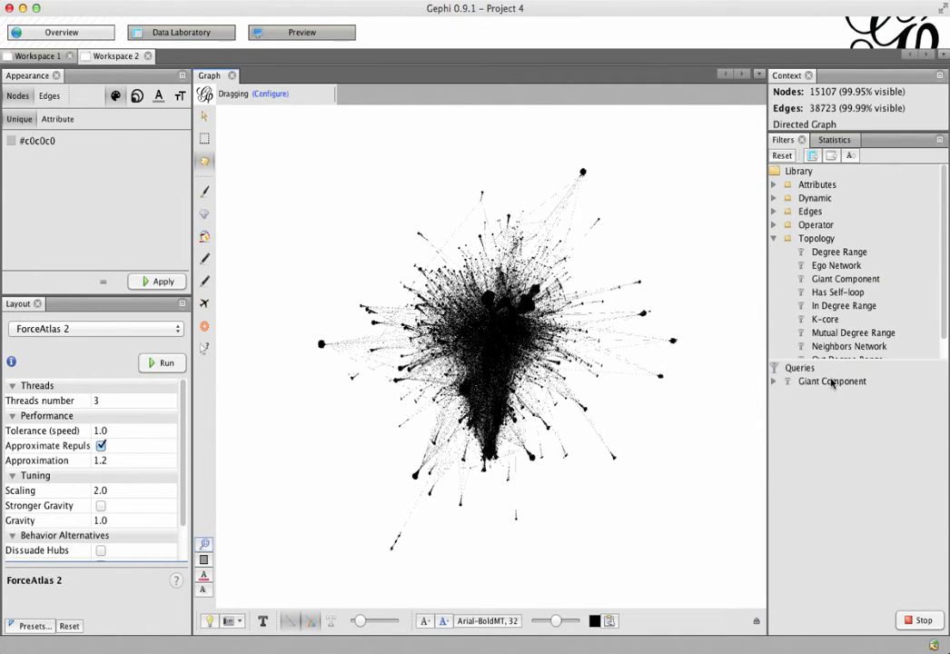
click(773, 382)
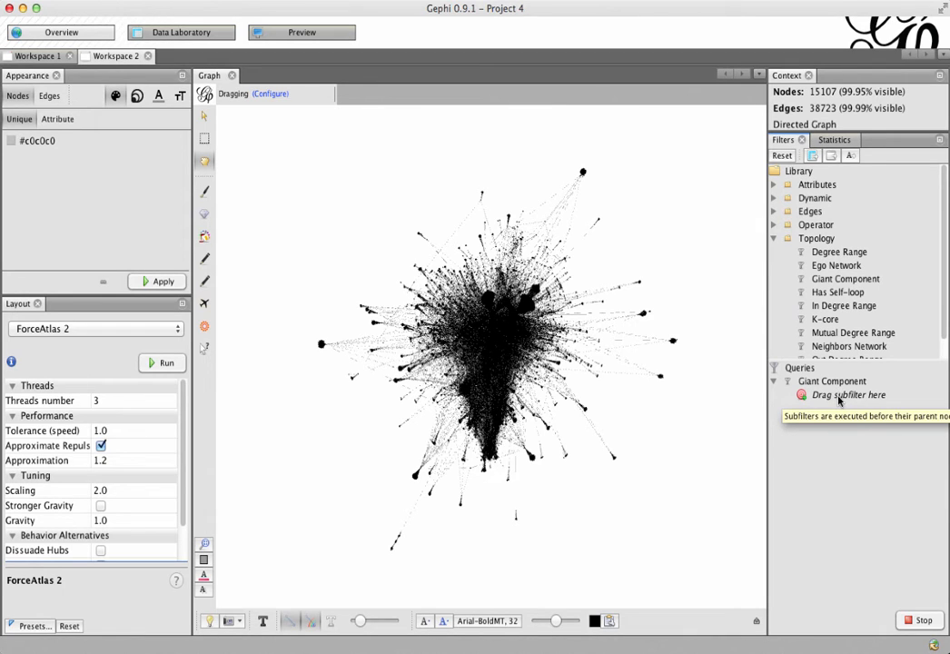
drag(849, 252, 851, 395)
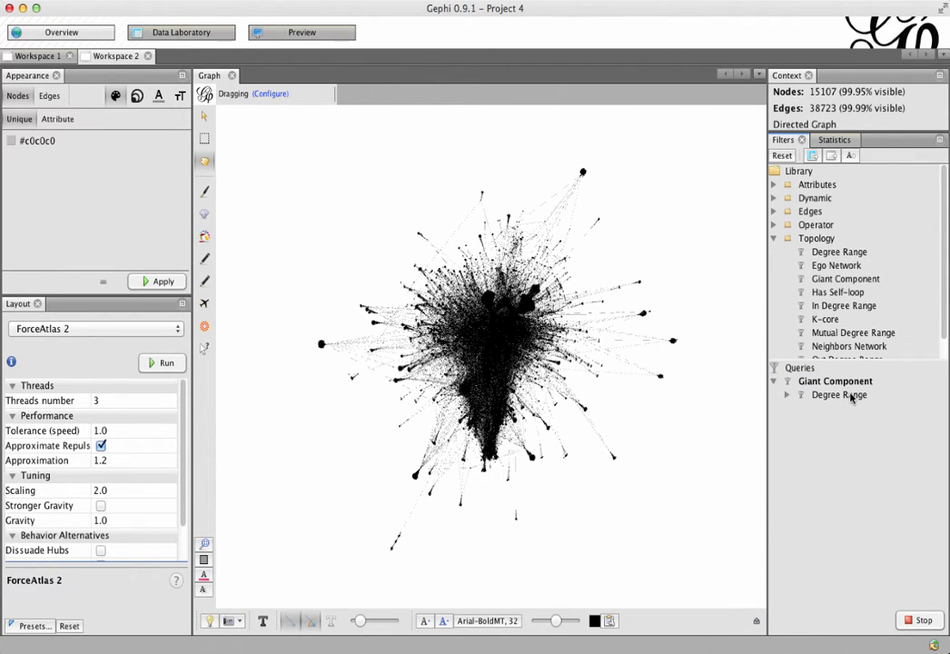
click(851, 397)
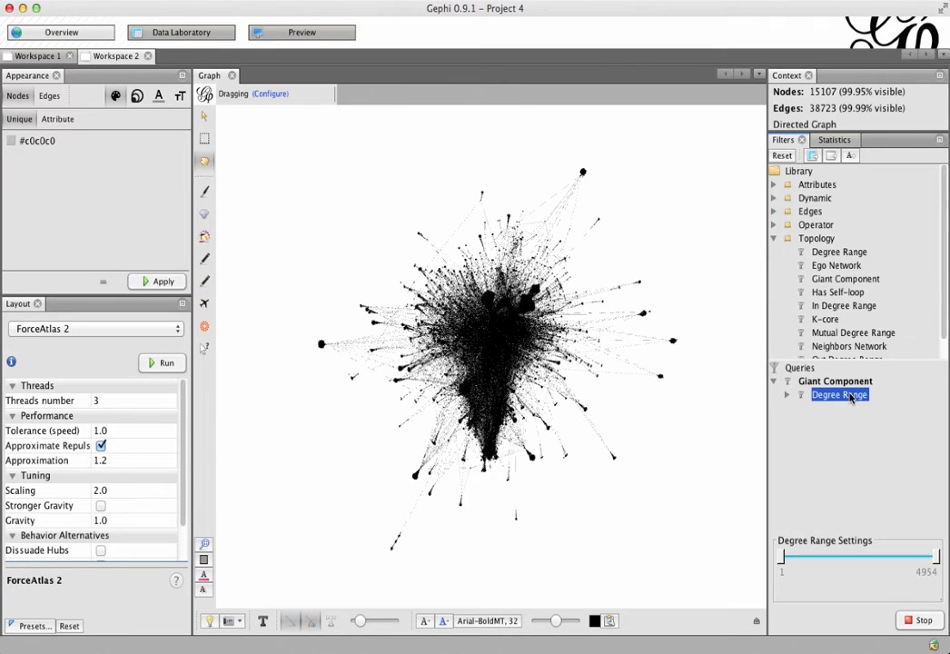
click(801, 410)
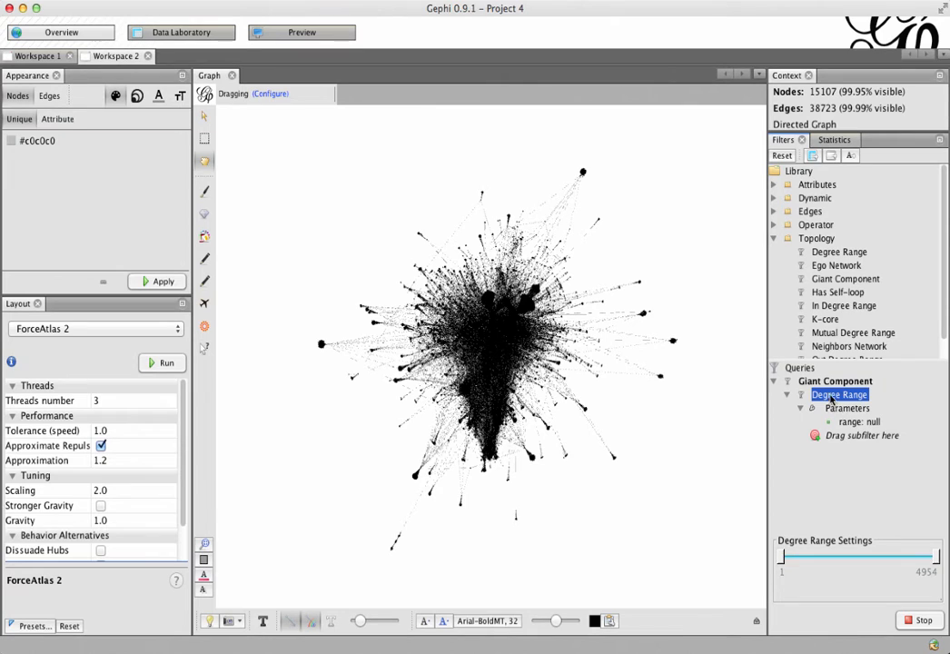
right_click(829, 399)
click(840, 405)
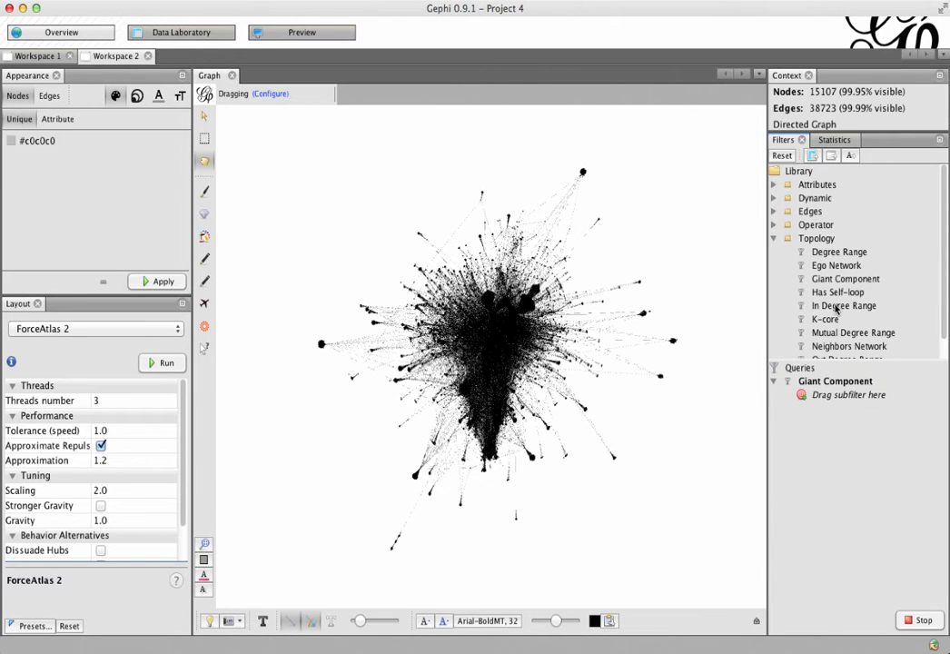
- Add an Out Degree Range filter as a subfilter of the Giant Component query
scroll(836, 309, down, 1)
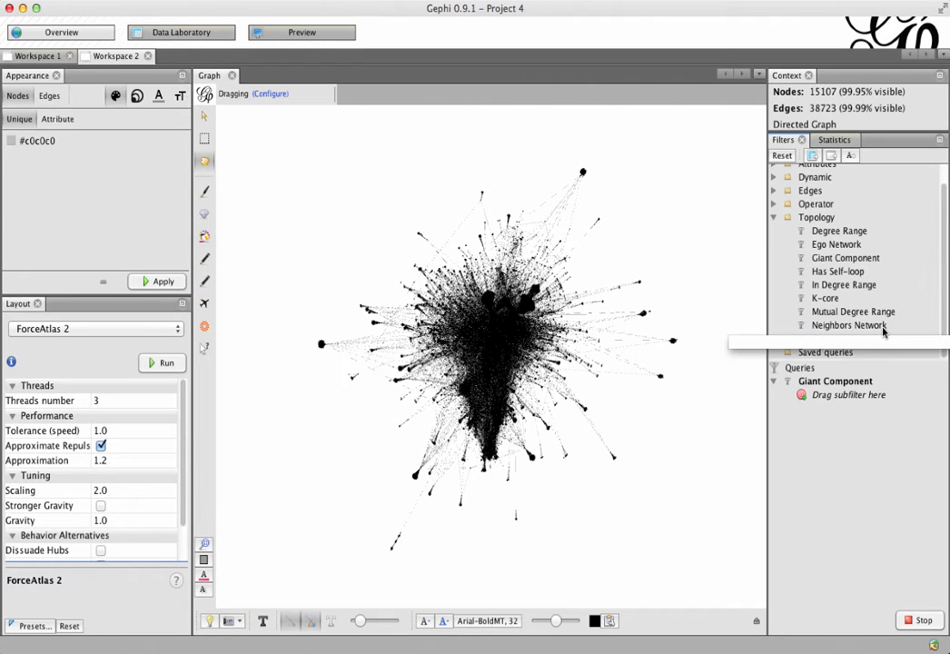
click(843, 339)
drag(841, 355, 841, 400)
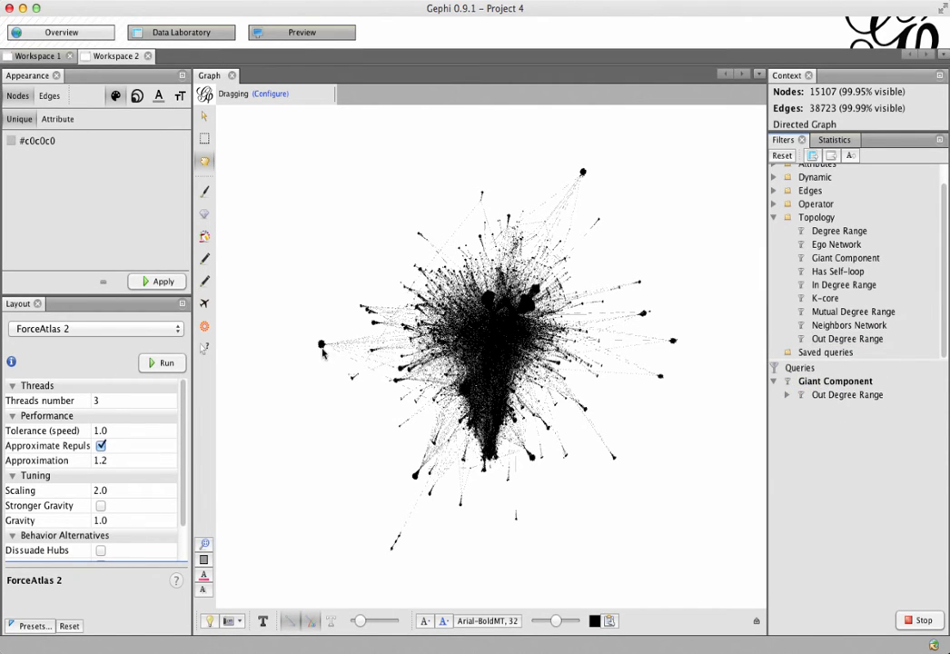
- Pull a few leaf nodes away from the outlying cluster west of the core and inspect the direction of their links
scroll(322, 352, up, 5)
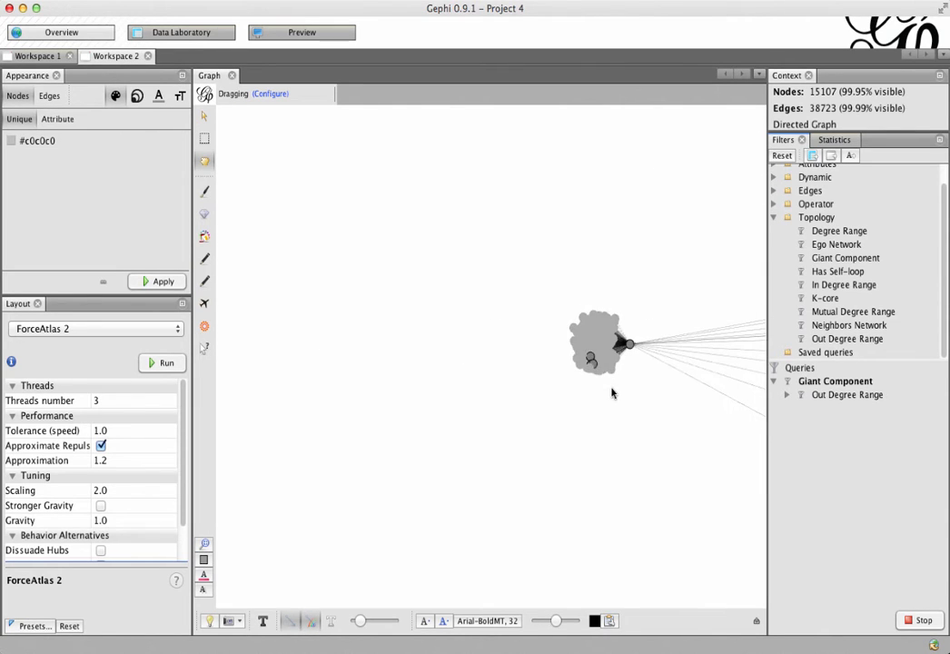
drag(602, 362, 477, 354)
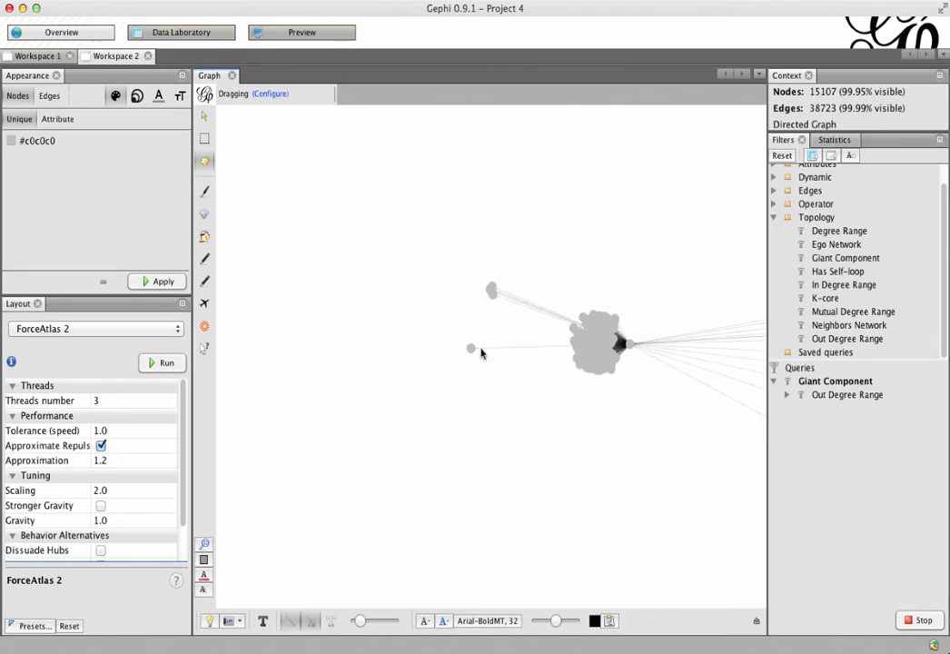
scroll(474, 356, up, 3)
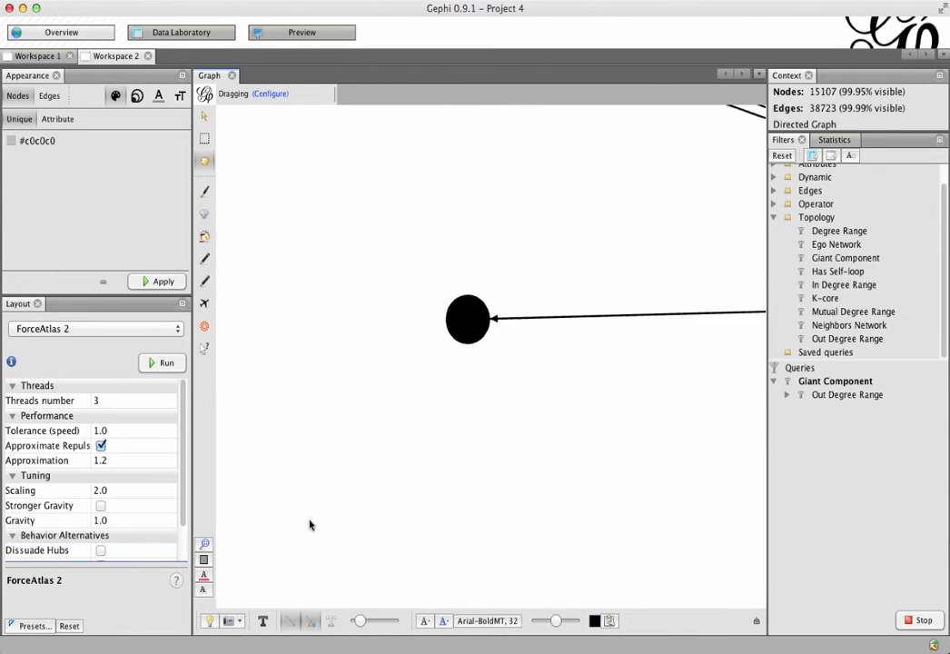
click(204, 543)
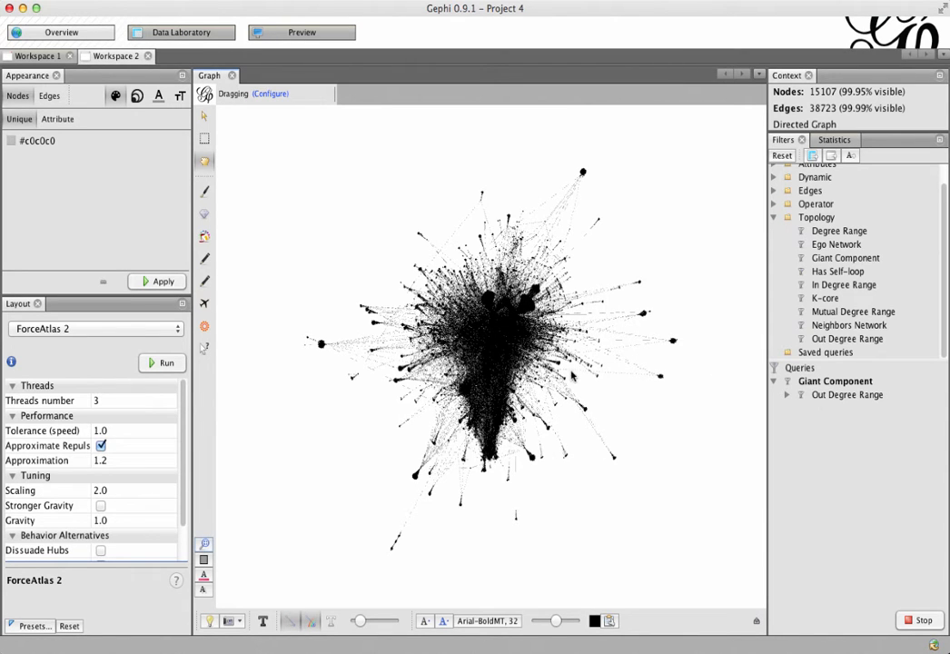
- Set the minimum of the Out Degree Range subfilter to 84, keeping the maximum at 4953
scroll(508, 330, up, 3)
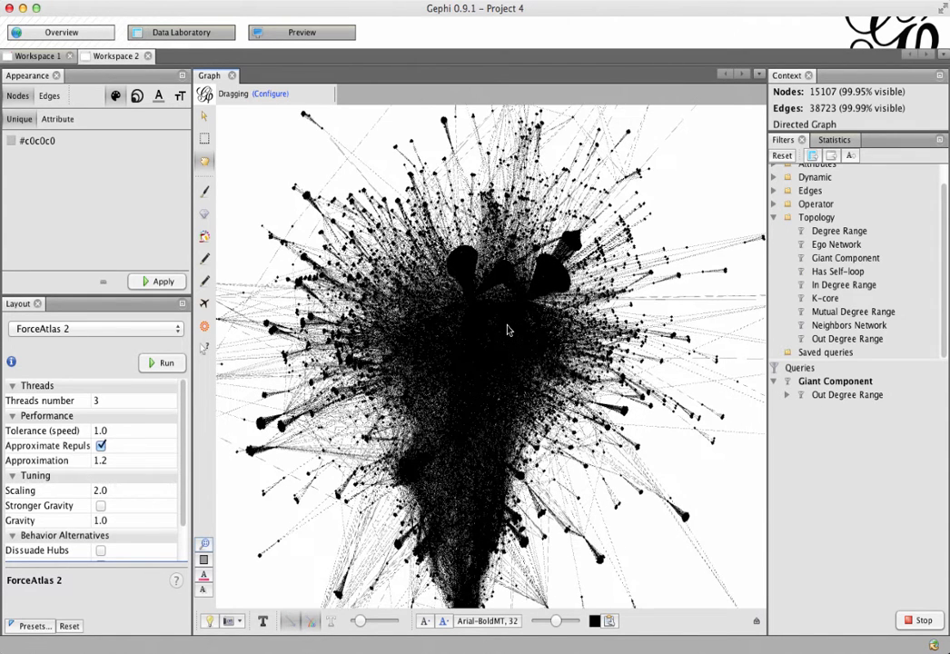
click(787, 396)
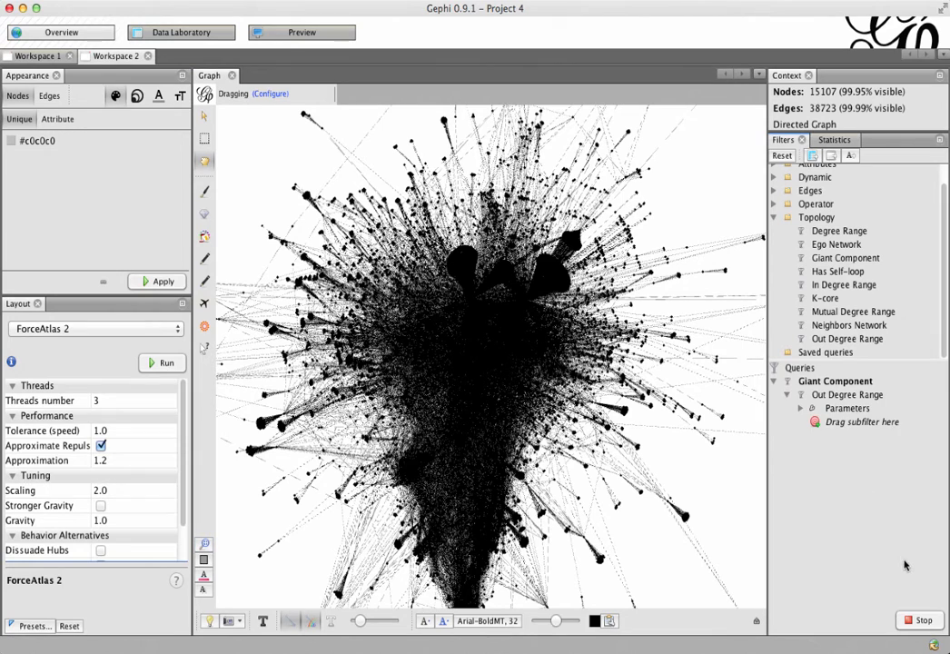
click(842, 396)
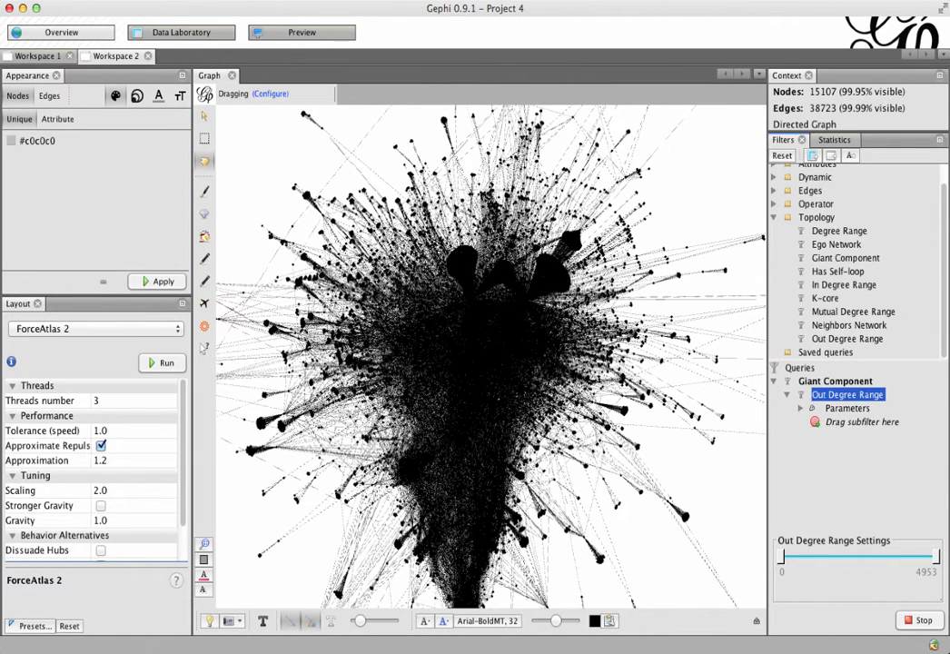
click(781, 561)
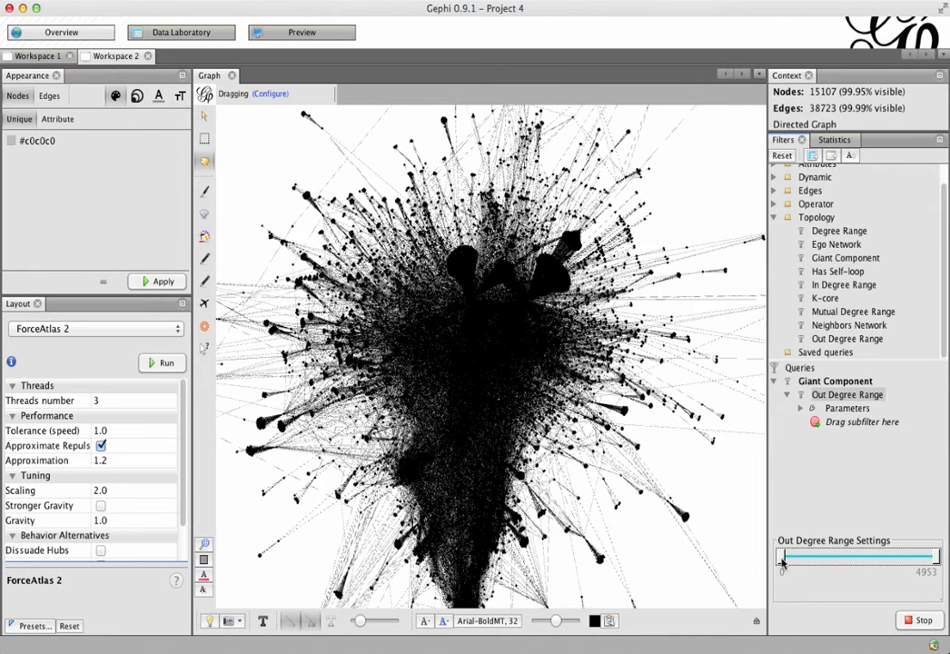
drag(784, 559, 785, 560)
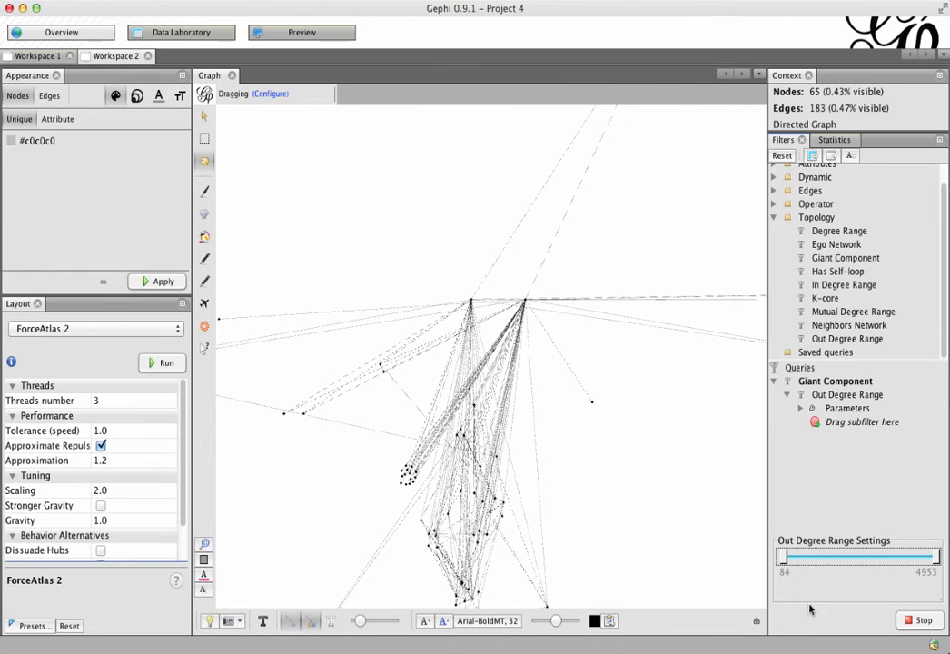
- Compare the filtered graph with the Out Degree Range minimum set to 1 and then to 0
double_click(784, 571)
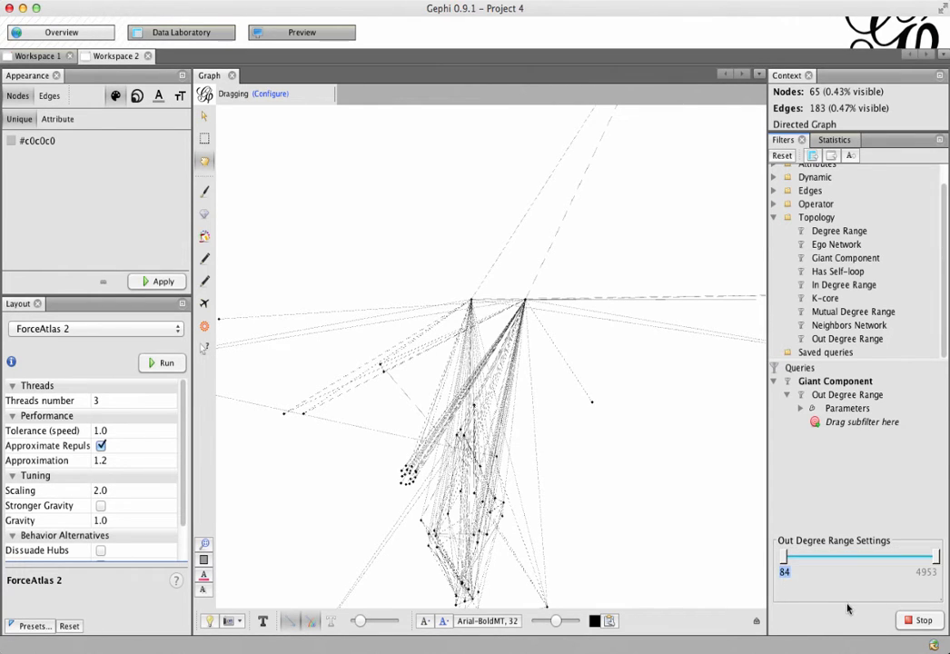
text(1)
key(Return)
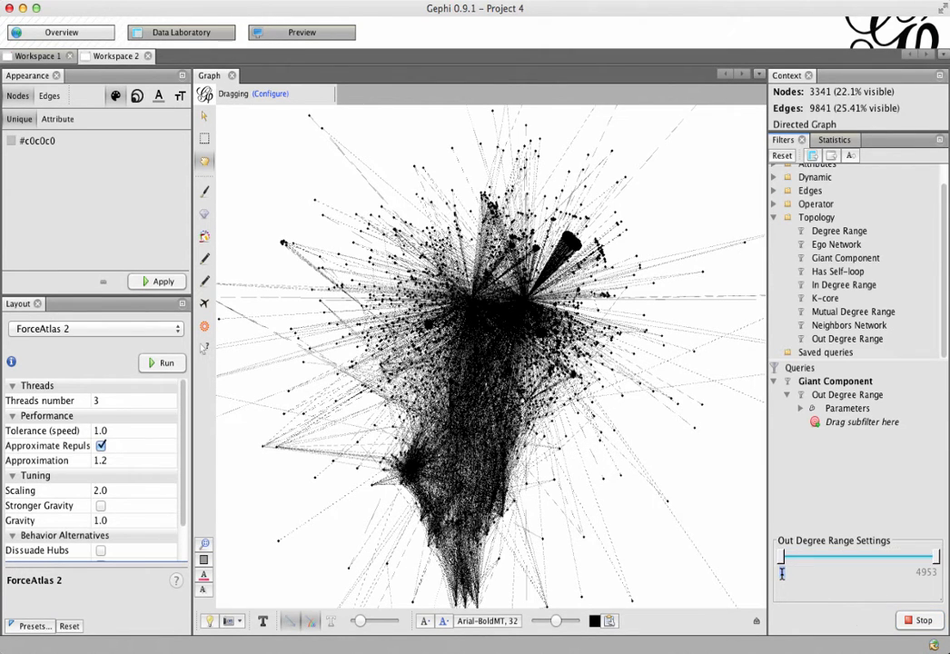
click(782, 573)
text(0)
key(Return)
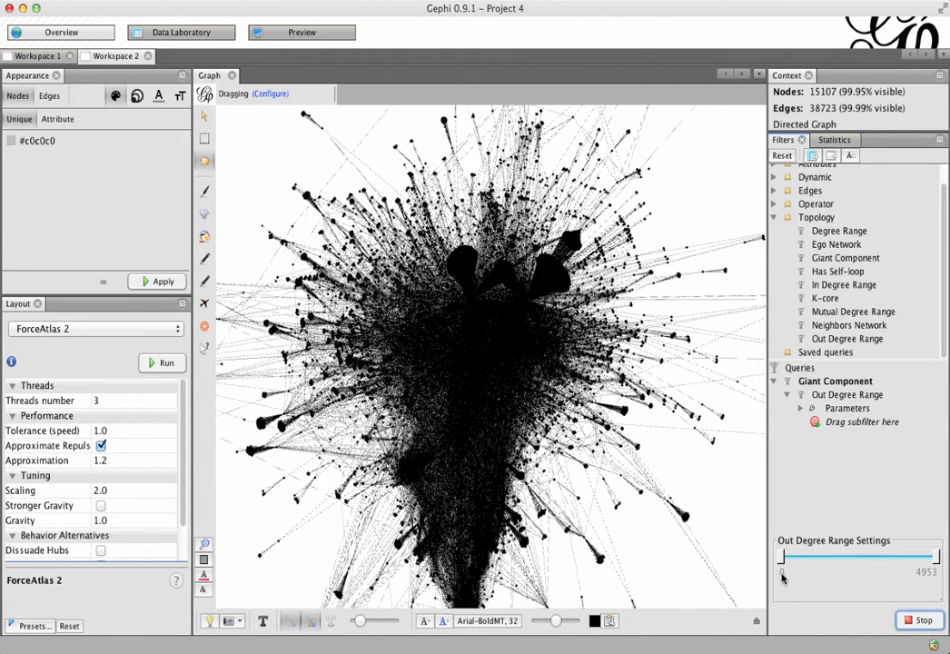
- Set the Out Degree Range minimum to 1 and run the ForceAtlas 2 layout for a few seconds on the filtered graph
click(782, 572)
text(1)
key(Return)
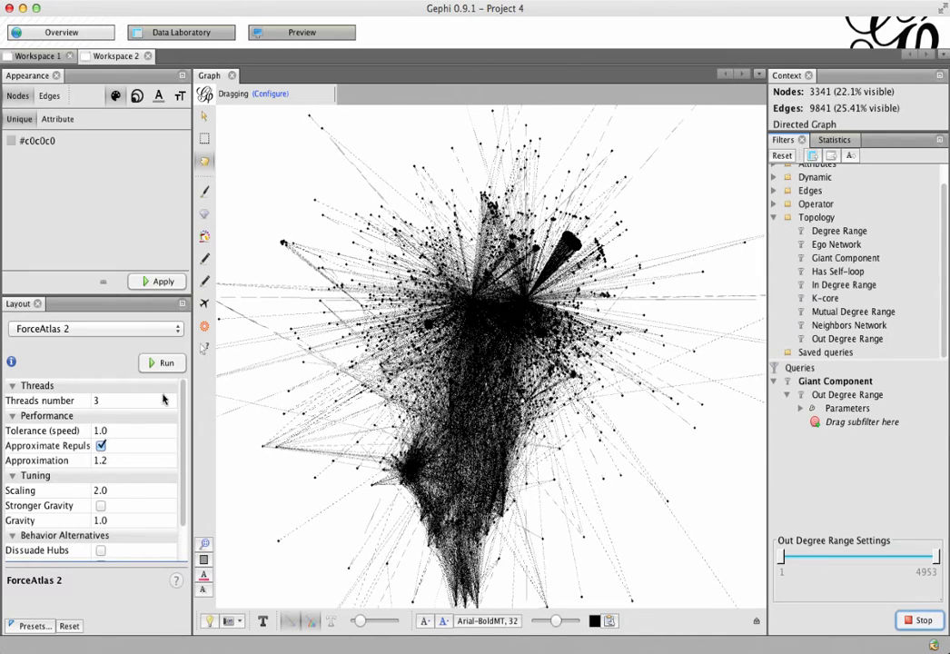
click(160, 362)
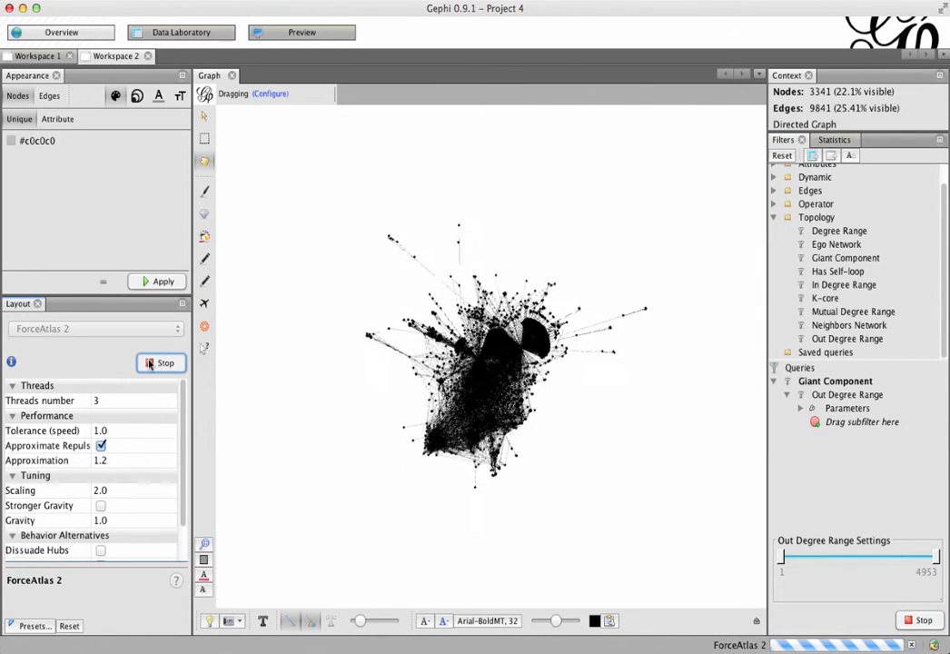
click(153, 363)
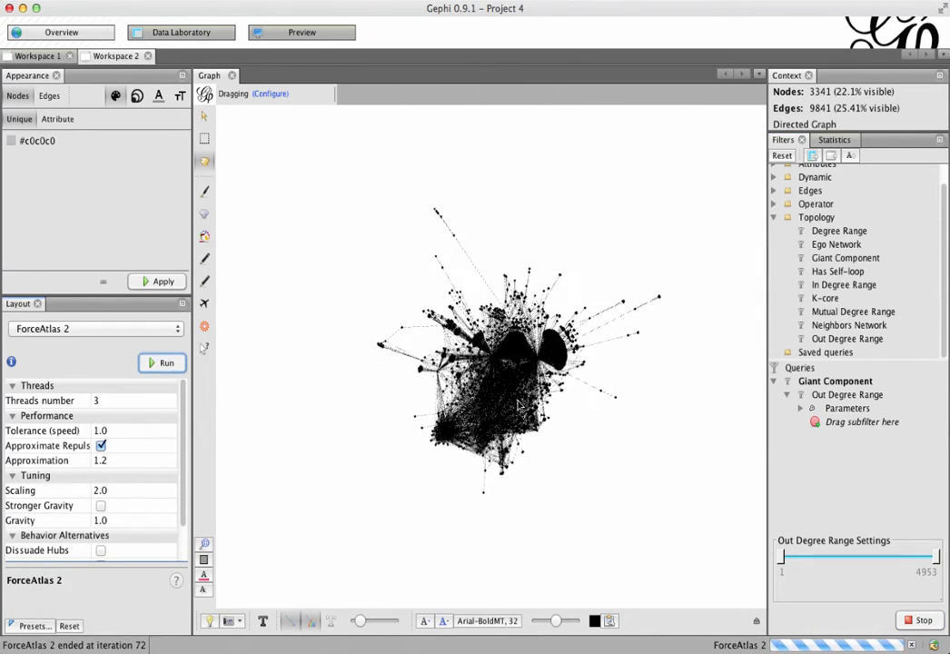
- Pull a few nodes out of the fan-shaped cluster east of the major hub and inspect the links attached to them
scroll(563, 388, up, 5)
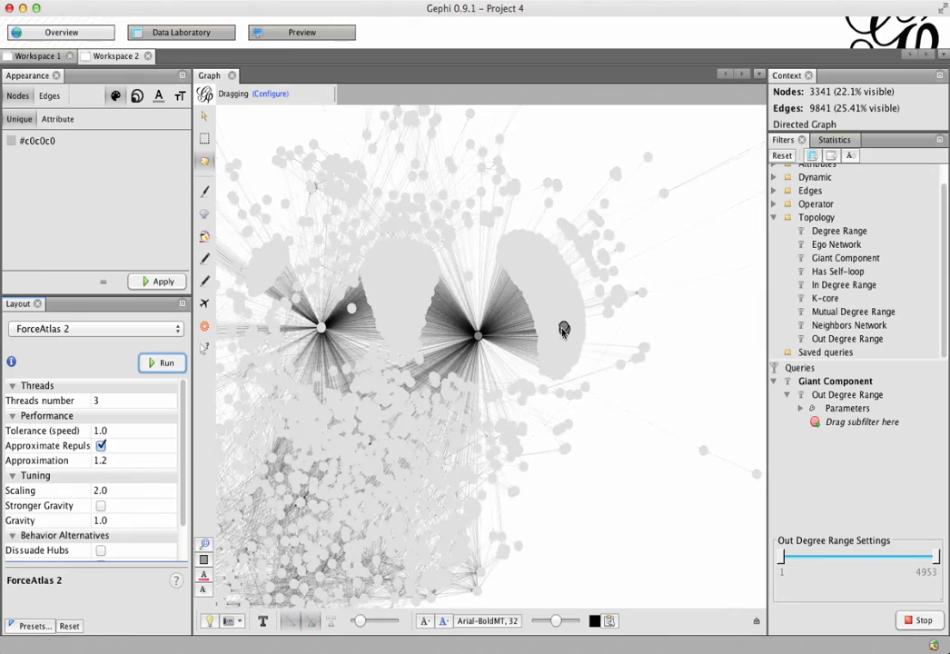
drag(564, 327, 665, 419)
scroll(633, 542, up, 5)
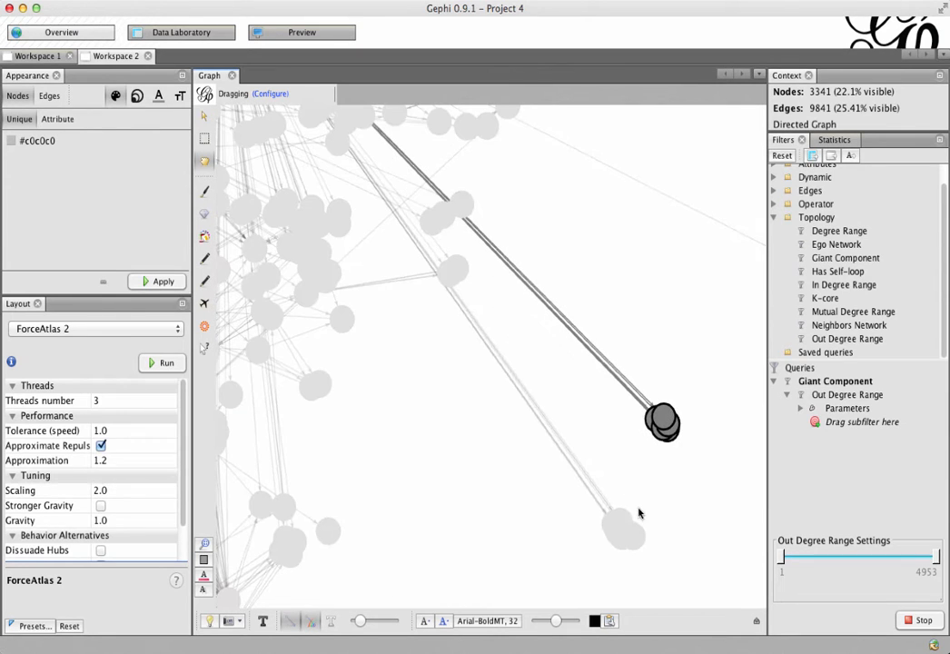
drag(621, 519, 640, 482)
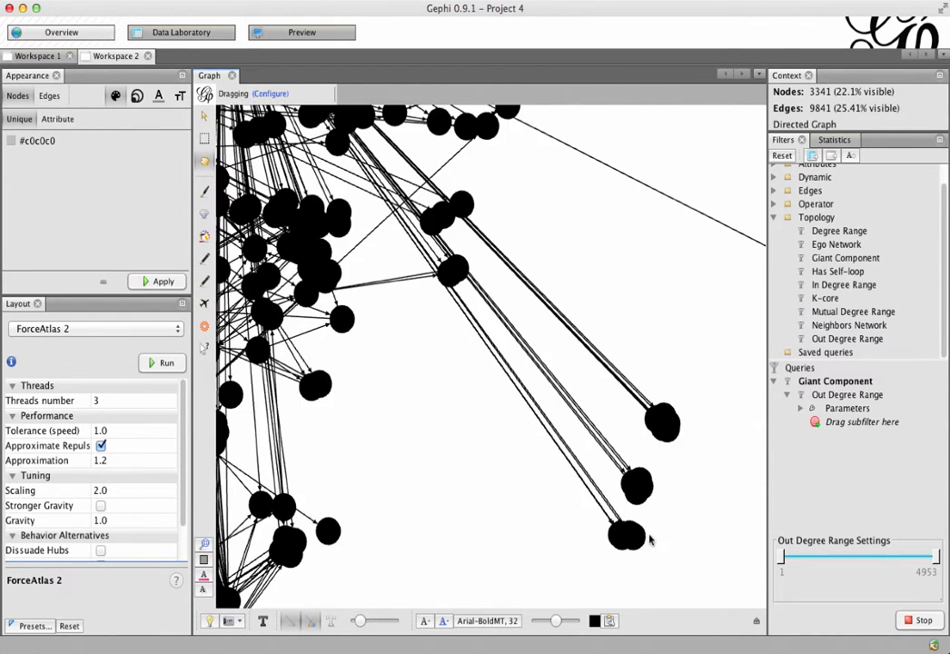
drag(620, 538, 589, 553)
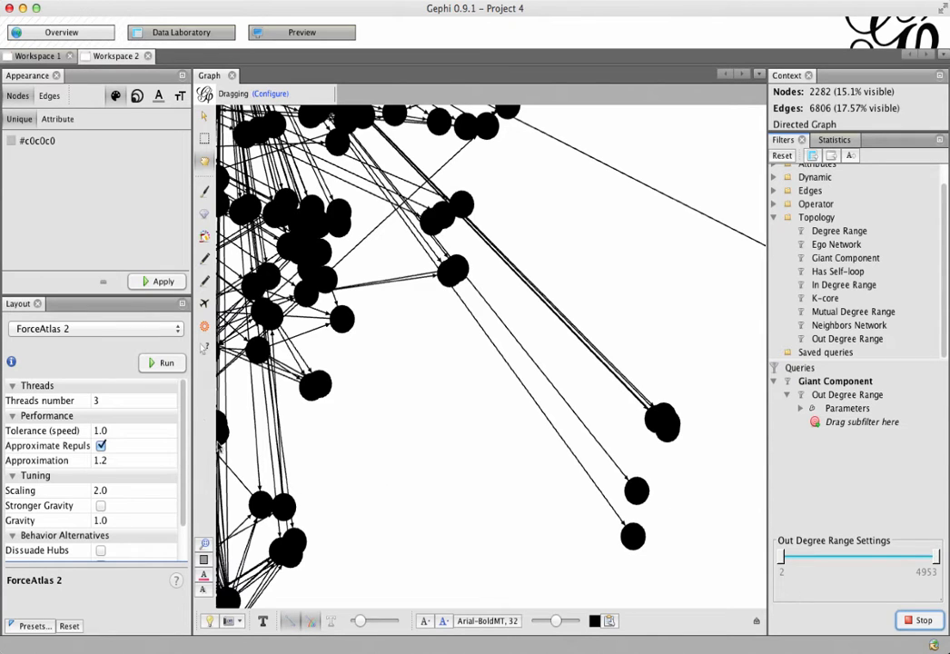
- Examine the two largest hubs and the fan-shaped clusters around them up close, and compare them with the whole graph
click(204, 544)
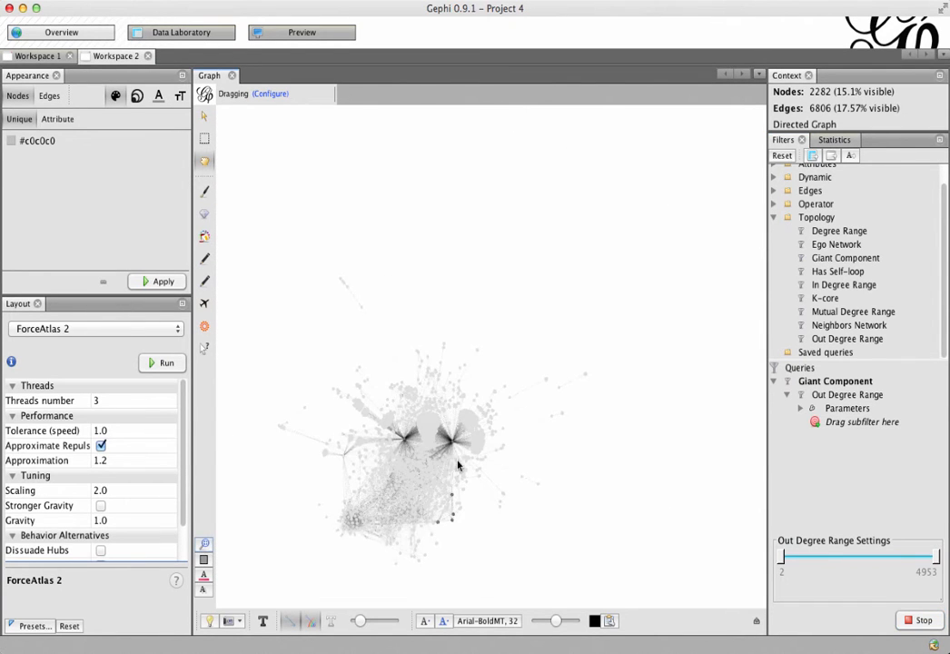
scroll(472, 429, up, 5)
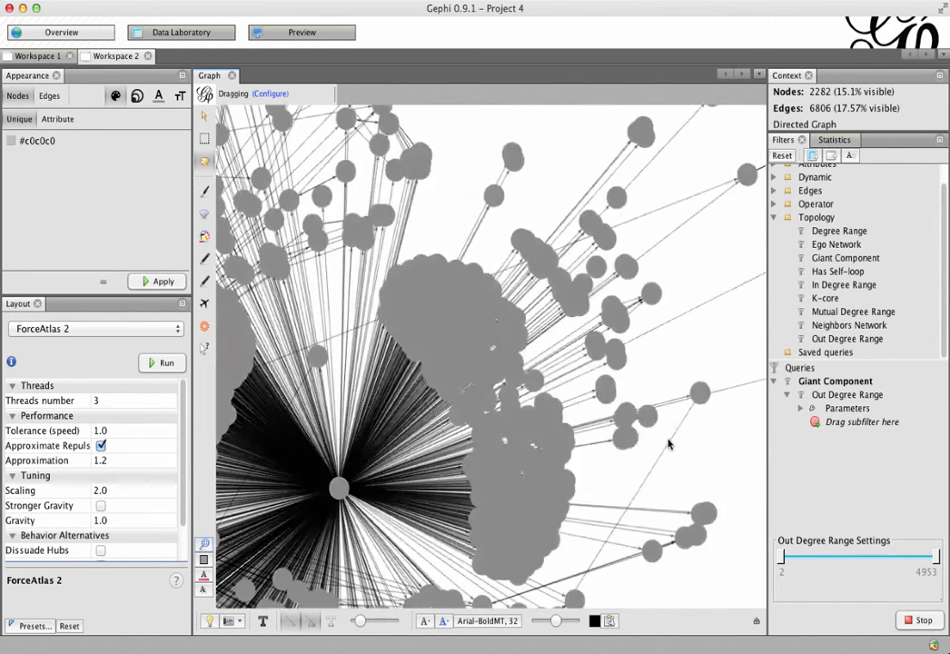
drag(440, 209, 457, 164)
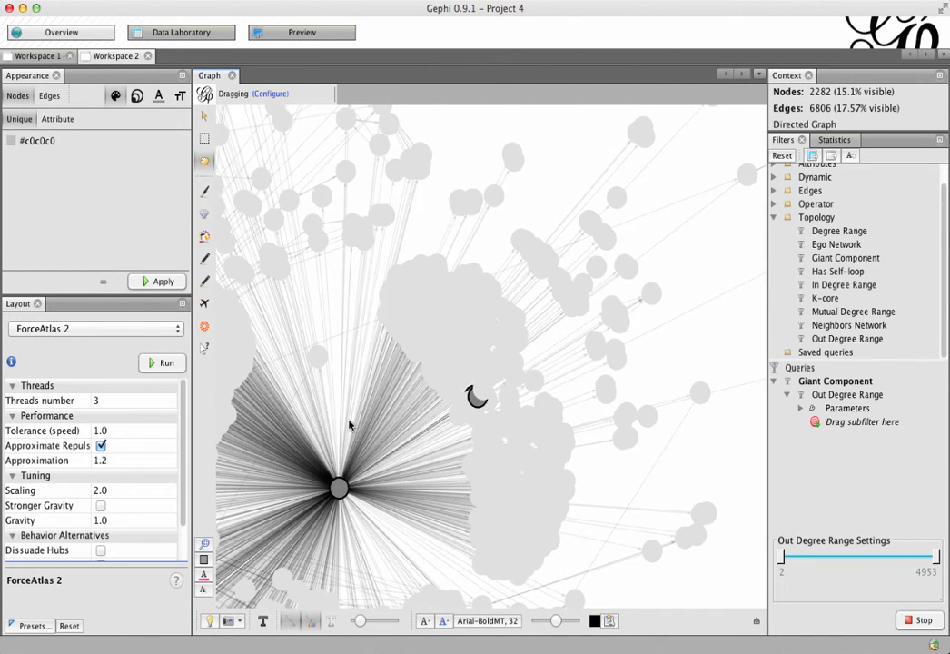
click(204, 544)
scroll(414, 433, up, 10)
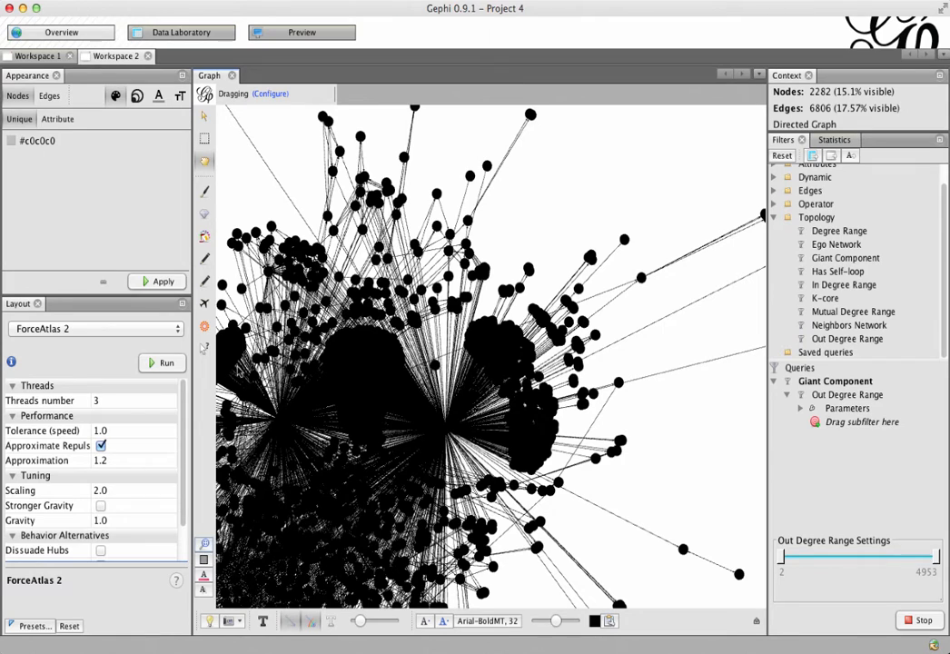
click(204, 542)
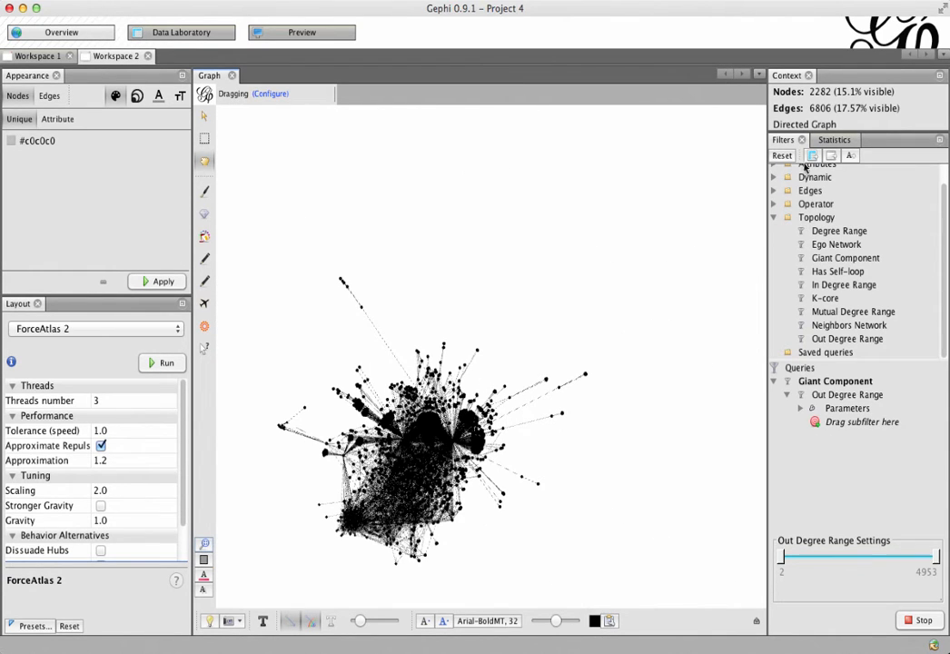
- Calculate the Average Degree statistic for the filtered graph and dismiss its degree report
click(831, 141)
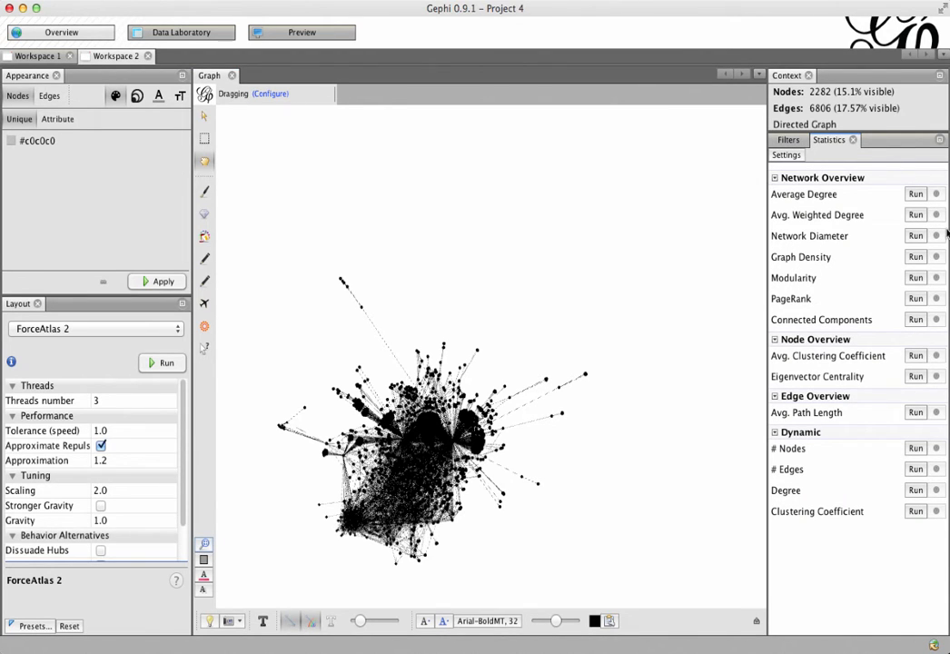
click(916, 195)
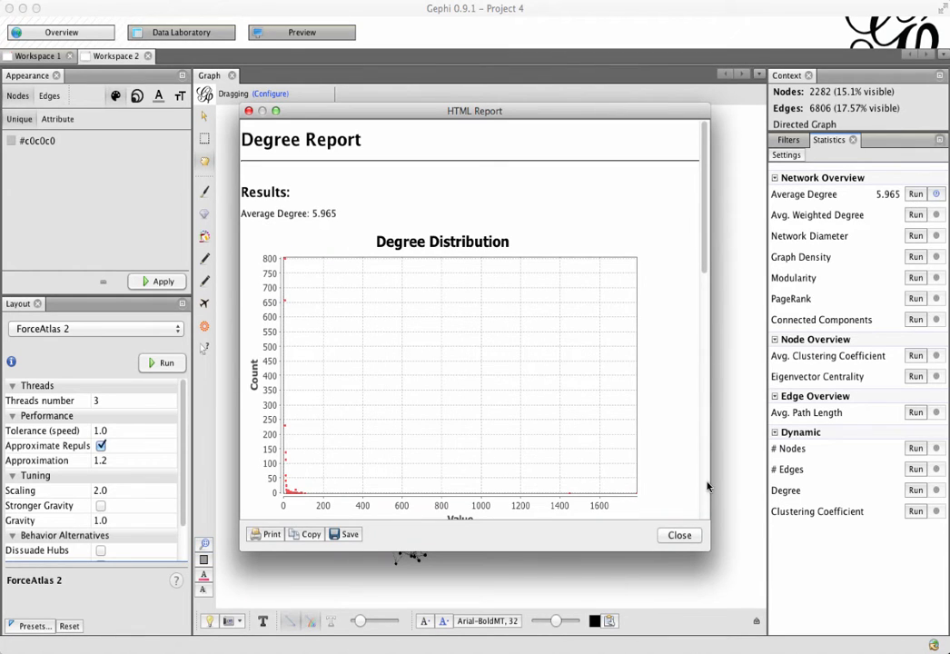
click(680, 535)
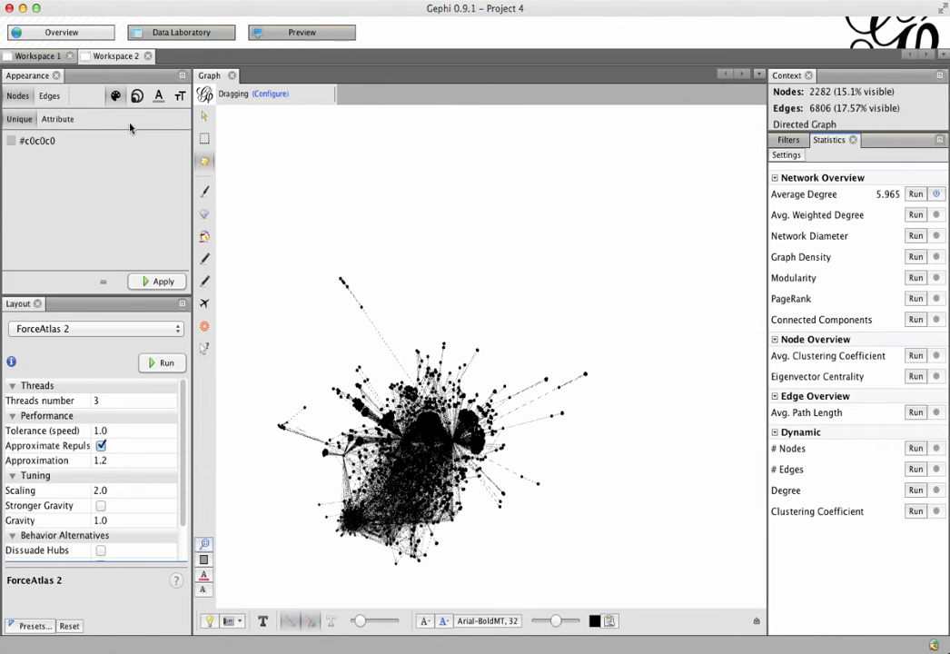
- Color the nodes by their Degree attribute with the white-to-green gradient
click(57, 119)
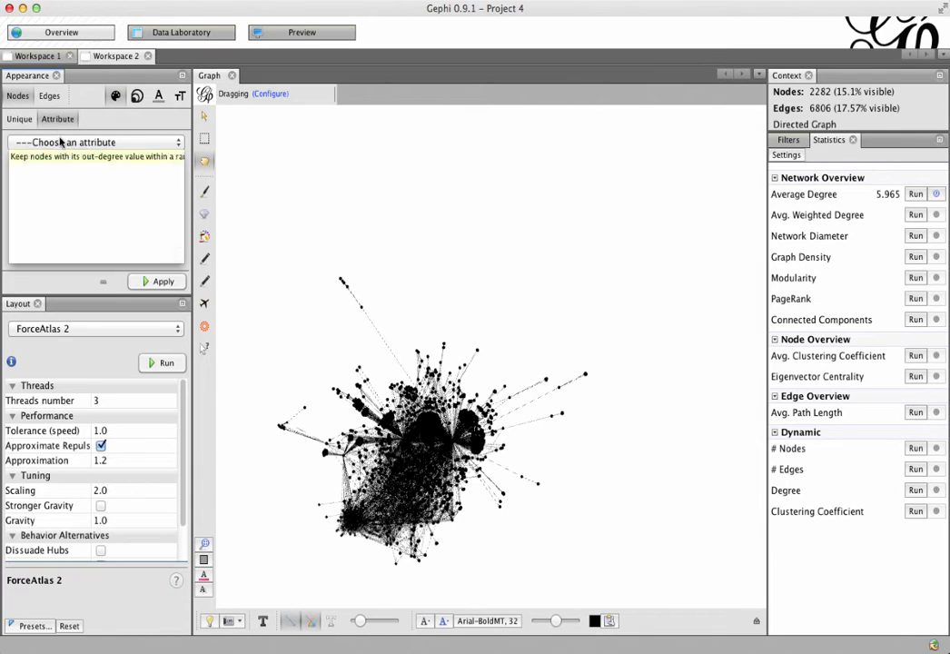
click(51, 142)
click(61, 187)
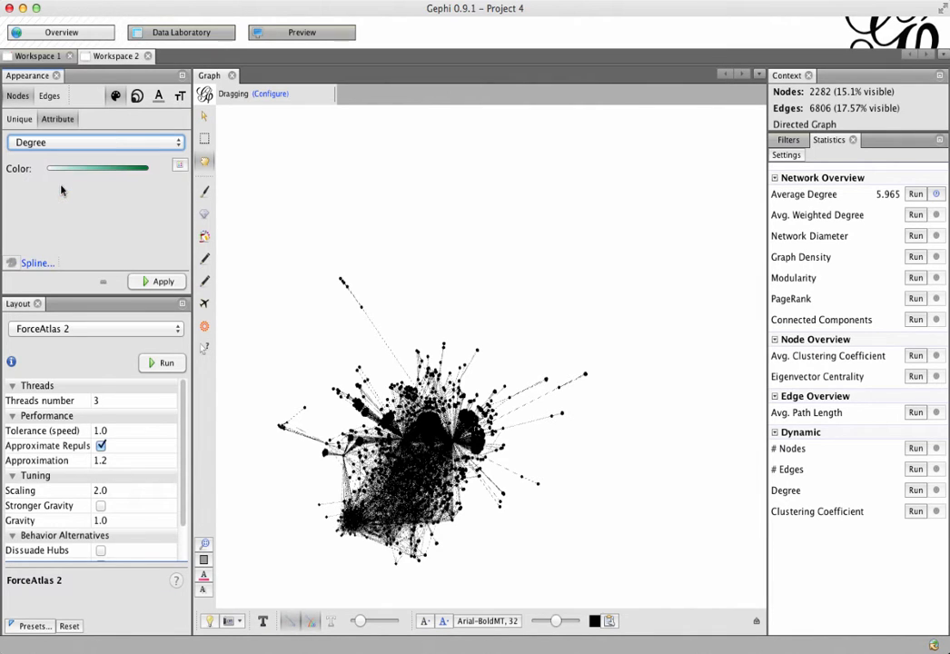
click(162, 283)
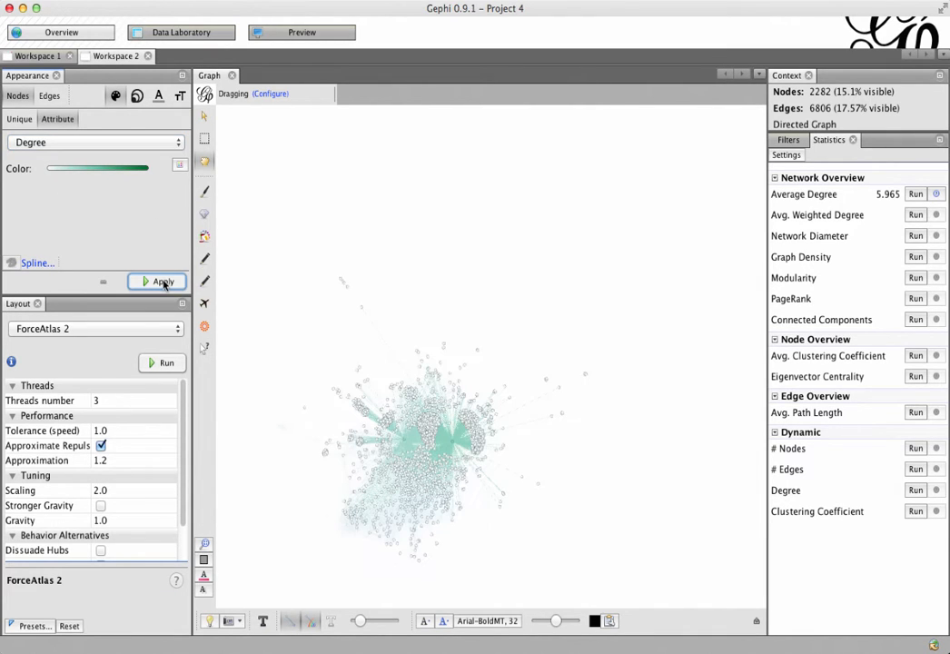
- Size the nodes by their Degree attribute, with a minimum size of 10 and a maximum size of 50
click(136, 97)
click(57, 119)
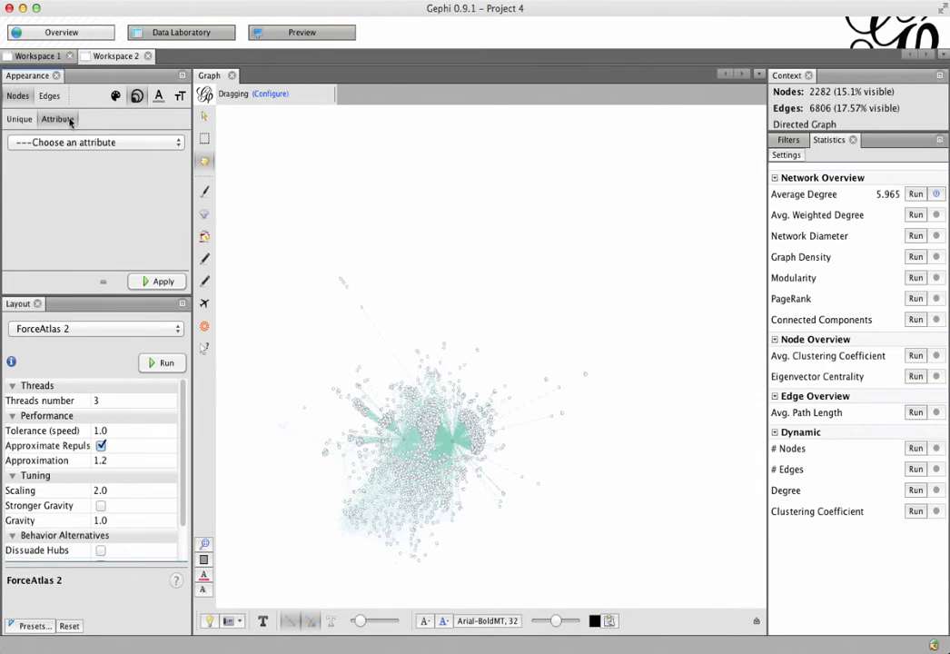
click(70, 144)
click(54, 159)
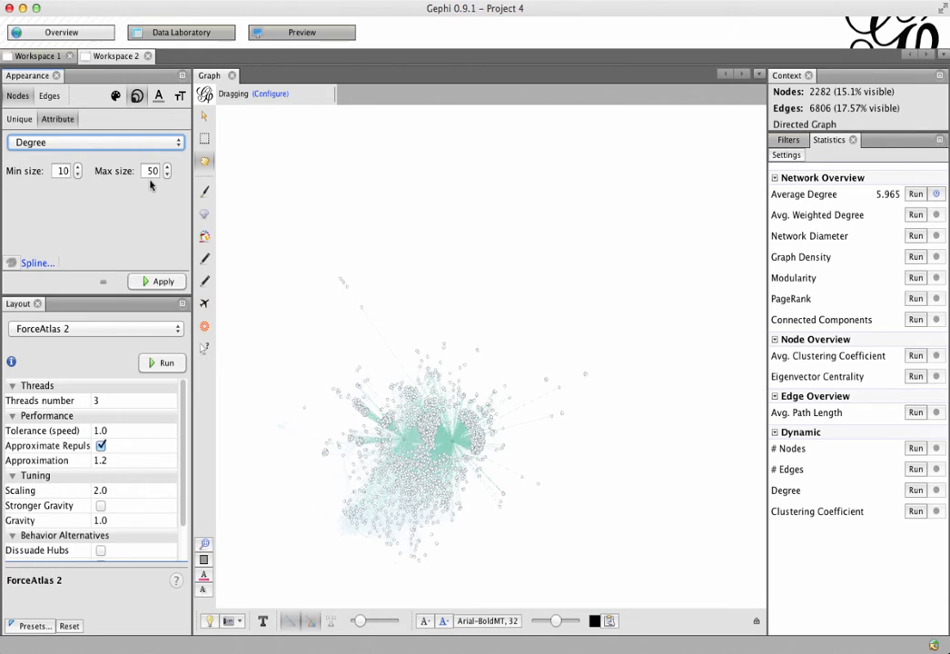
click(161, 280)
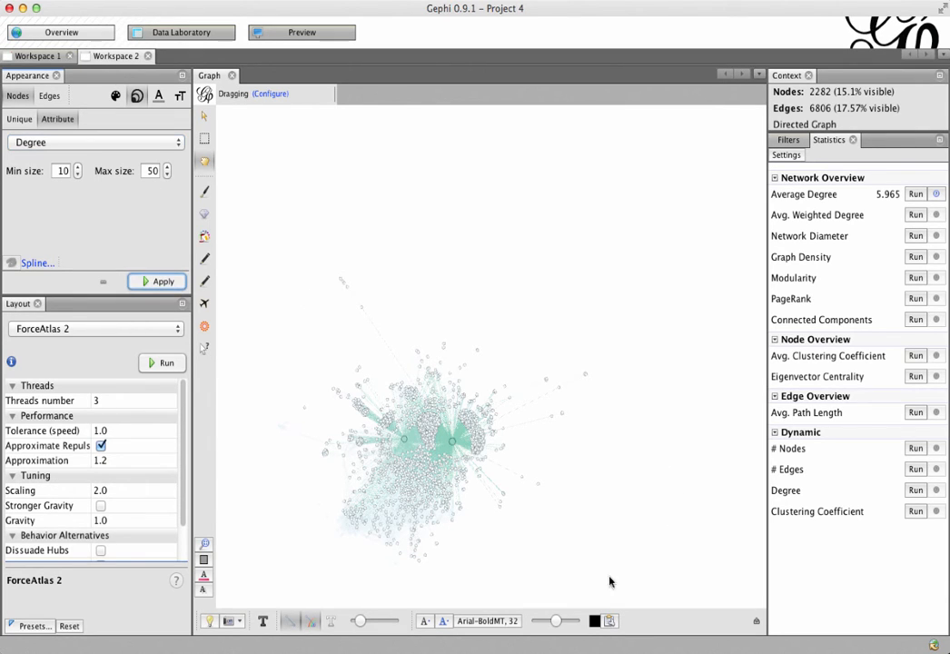
click(203, 545)
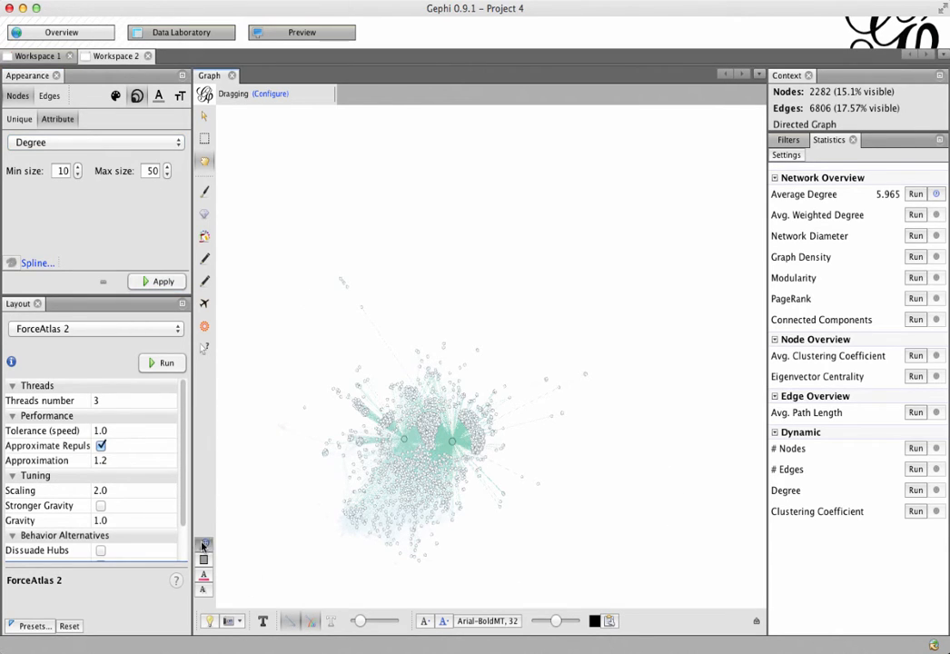
scroll(461, 472, up, 4)
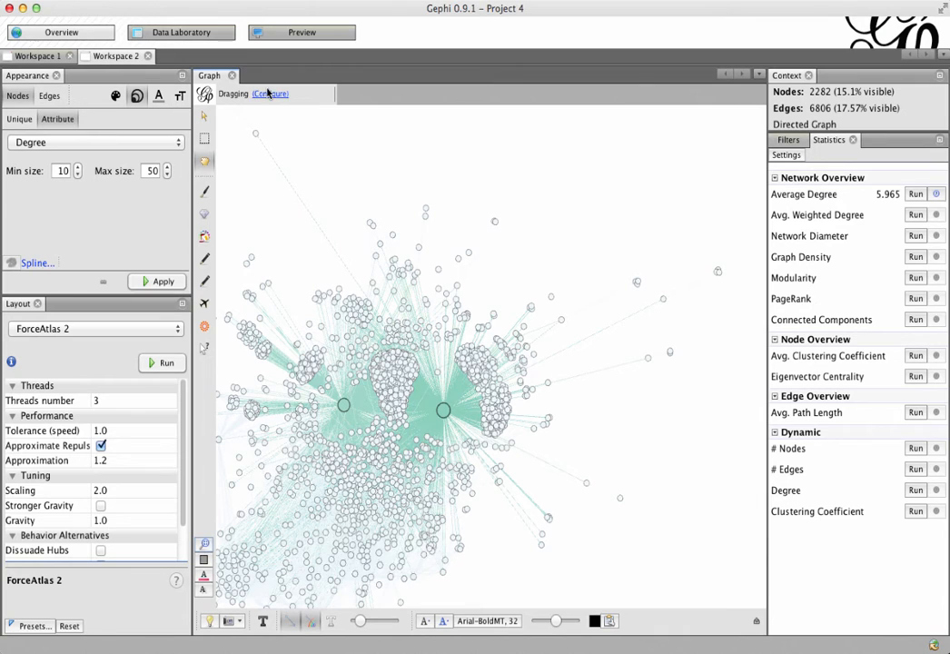
- Sort the node data table by Degree in descending order
click(200, 34)
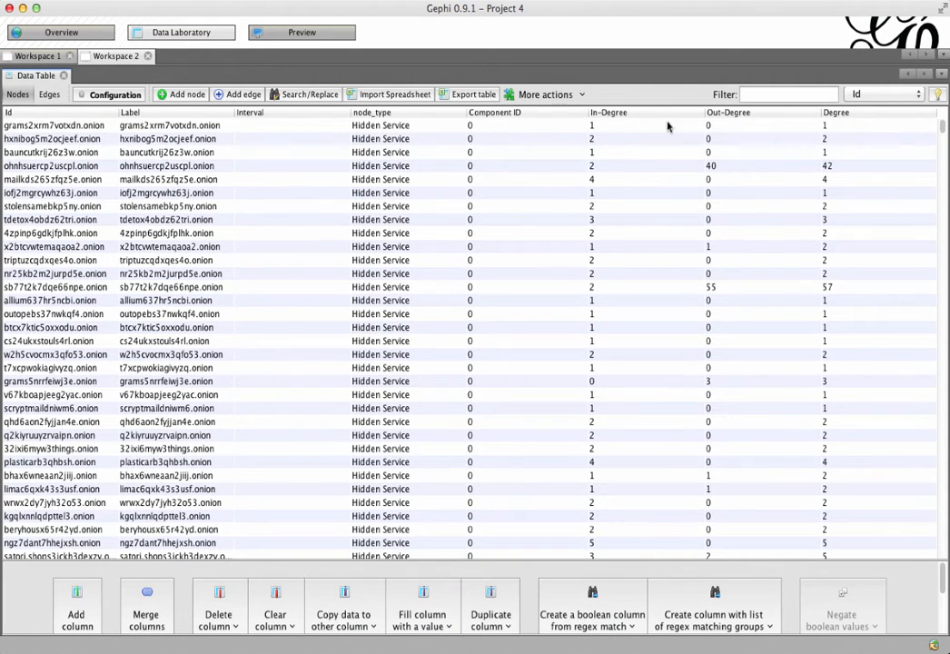
click(840, 113)
click(845, 114)
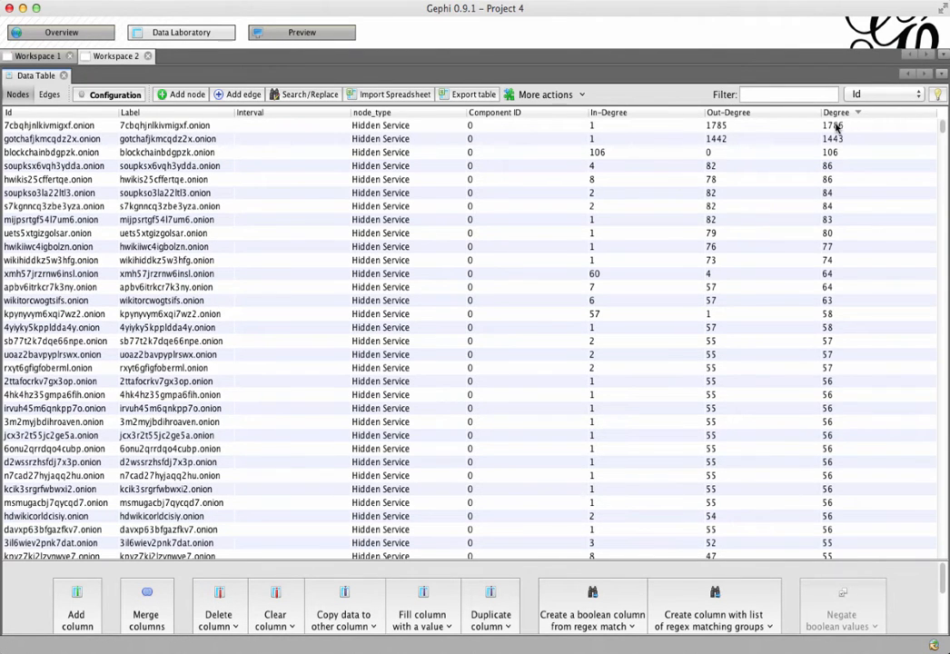
- Delete the two highest-degree nodes, 7cbqhjnlkivmigxf.onion and gotchafjkmcqdz2x.onion, from the node table
click(838, 127)
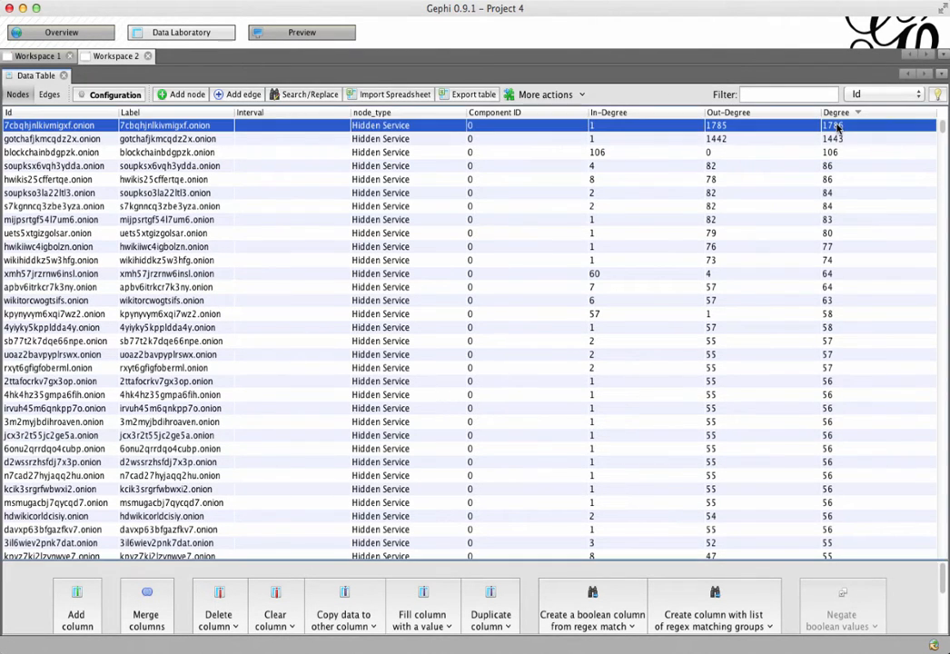
click(838, 139)
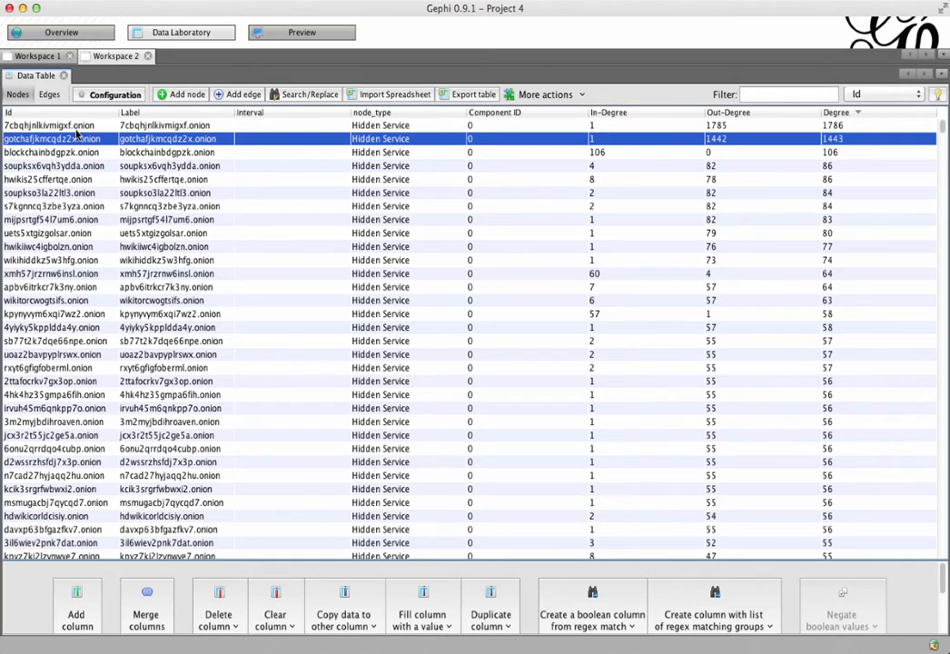
shift+click(78, 130)
right_click(87, 133)
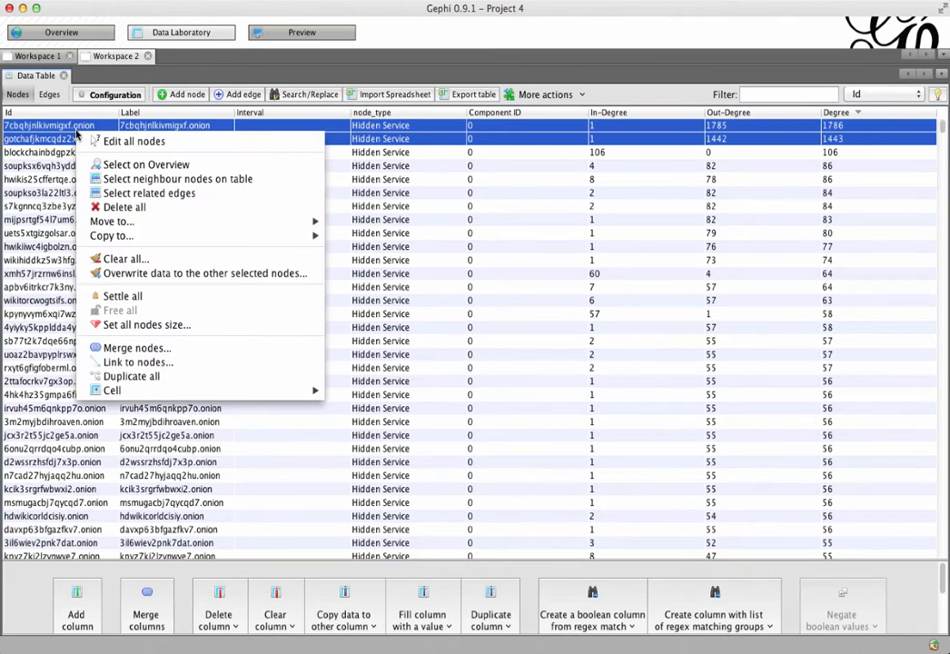
click(138, 207)
click(530, 365)
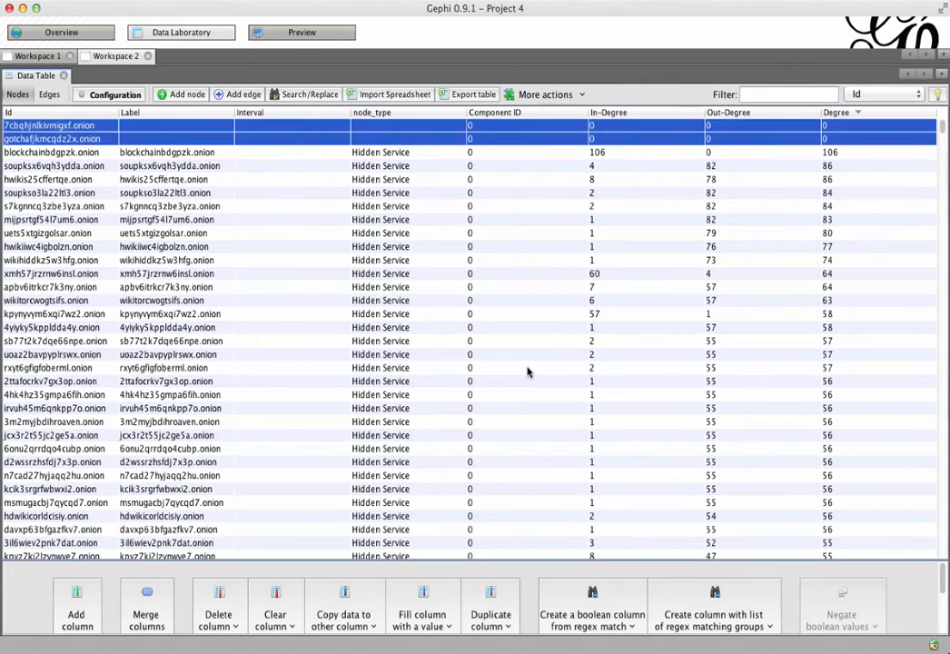
- Return to the graph overview and rerun the ForceAtlas 2 layout on the filtered network, stopping it once the nodes have spread out
click(72, 31)
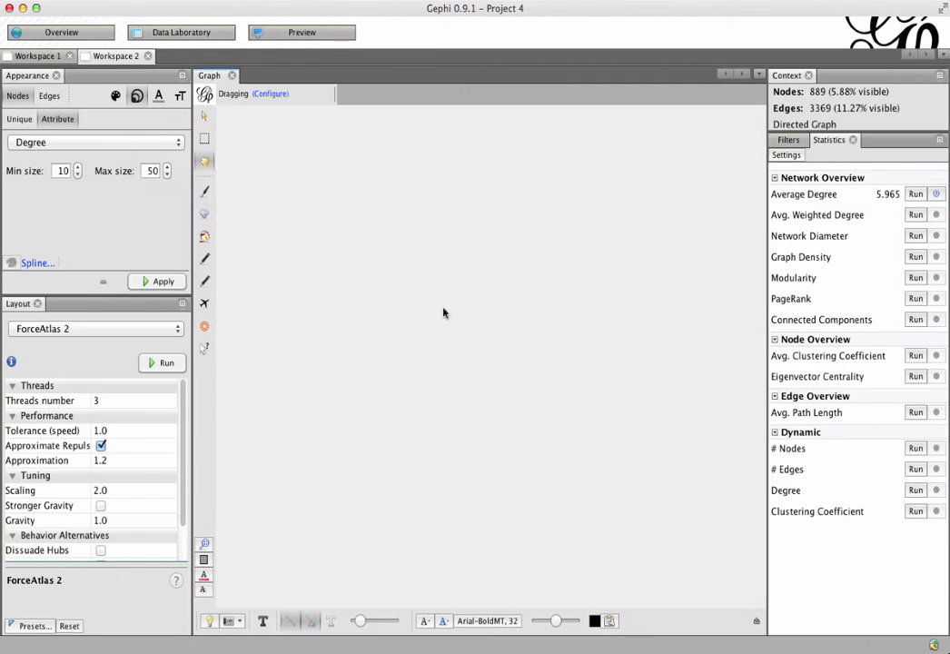
click(205, 544)
scroll(411, 446, up, 6)
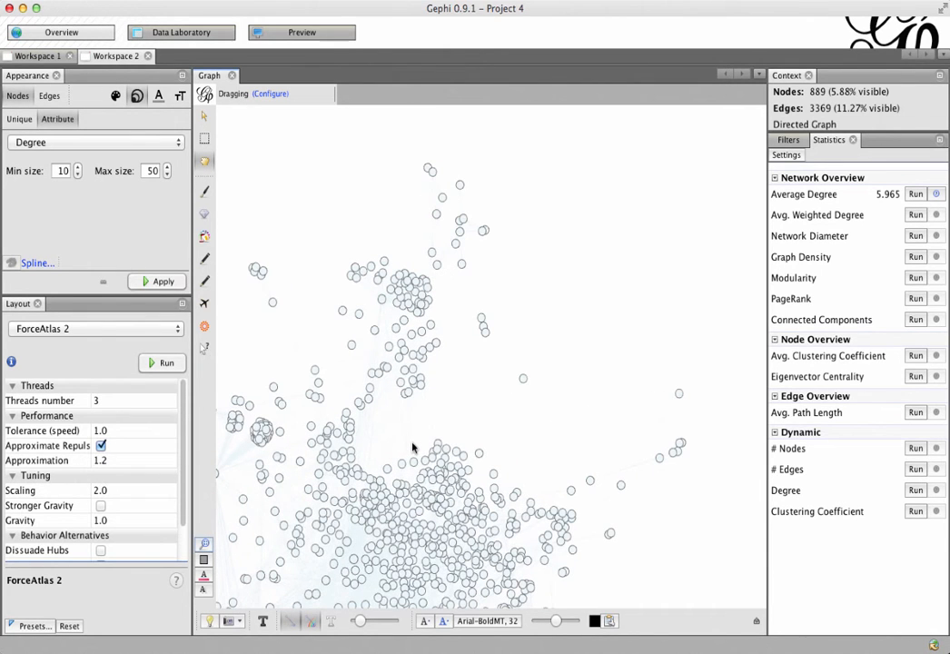
click(160, 363)
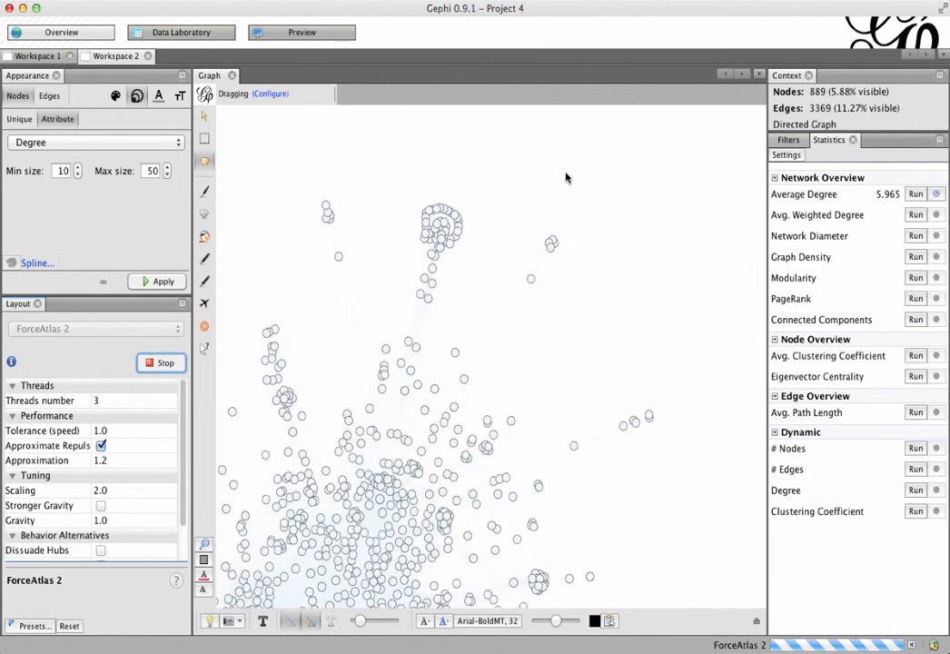
click(162, 363)
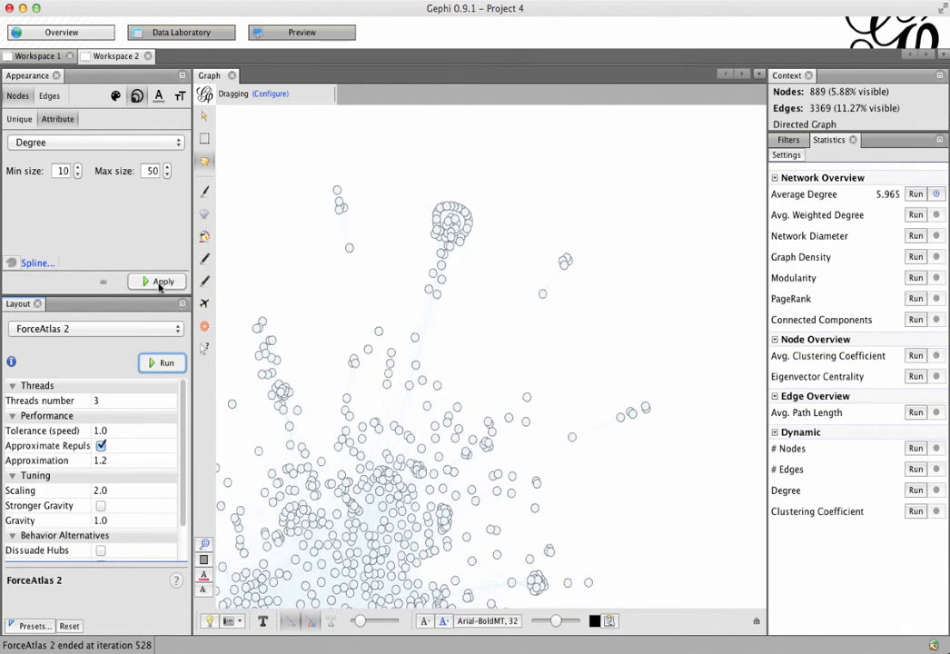
- Reapply the Degree-based node sizes of 10 to 50 and the white-to-green Degree coloring
click(156, 280)
click(116, 96)
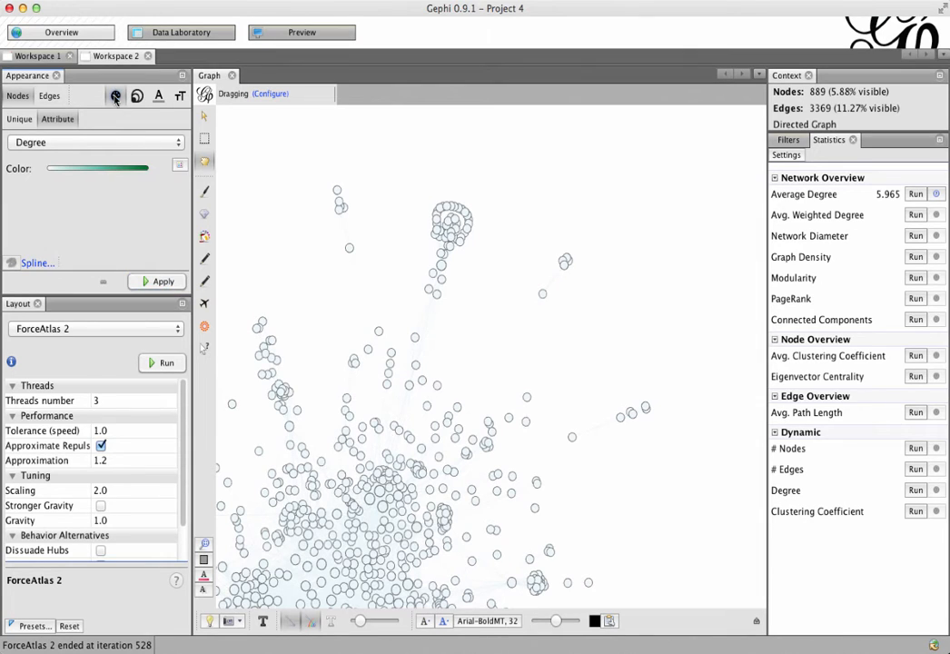
click(157, 282)
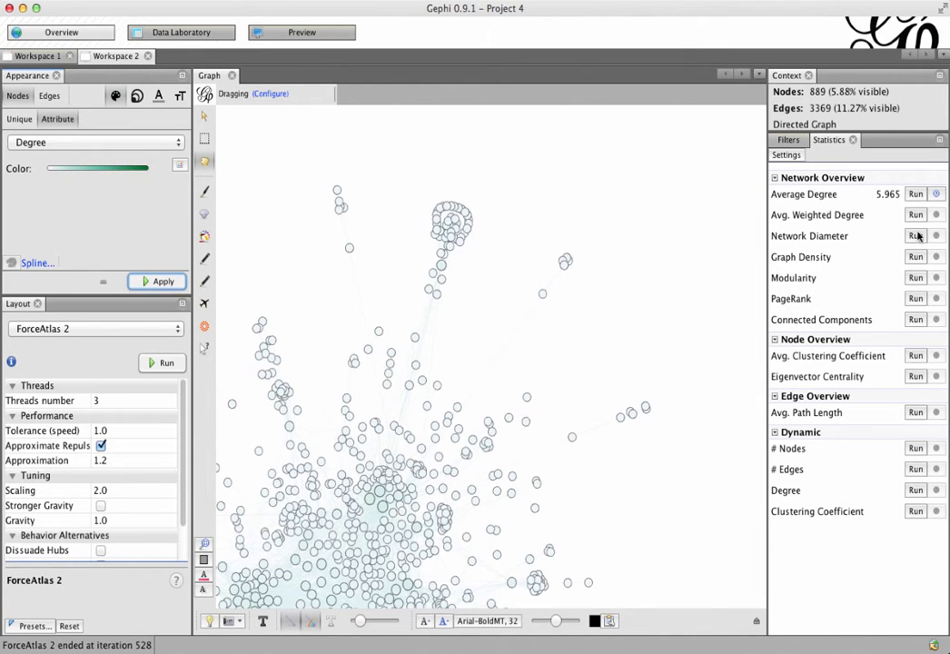
- Recalculate the Average Degree statistic and apply the Degree coloring to the nodes with the updated values
click(918, 198)
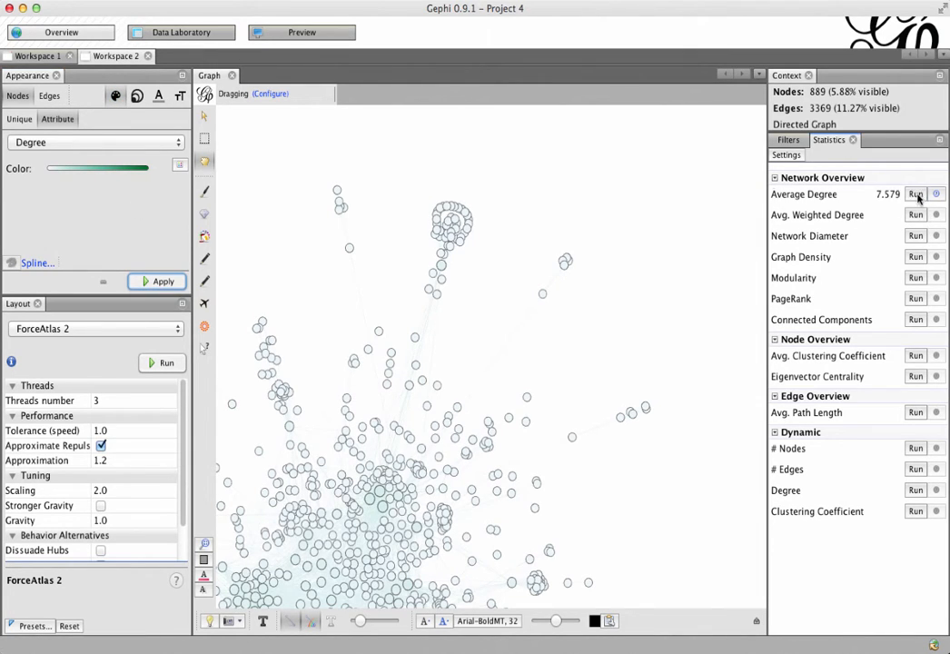
click(677, 537)
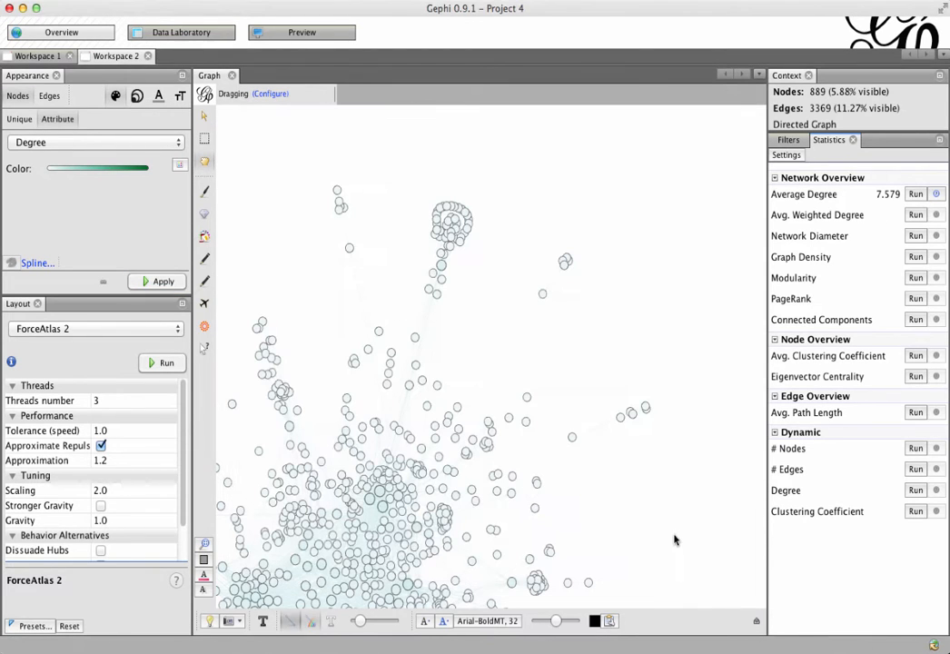
click(150, 278)
click(204, 543)
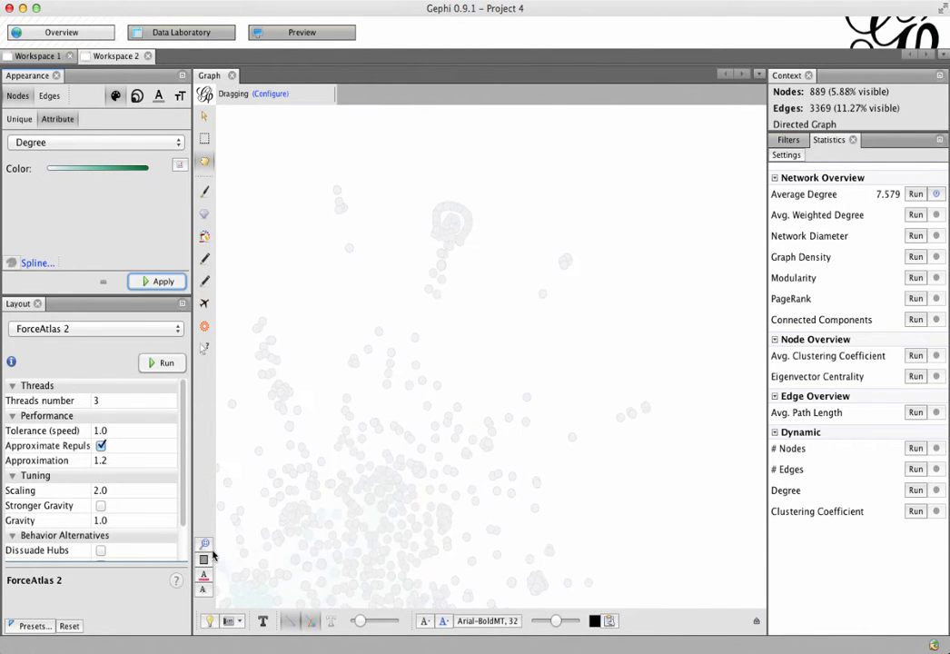
scroll(375, 501, up, 5)
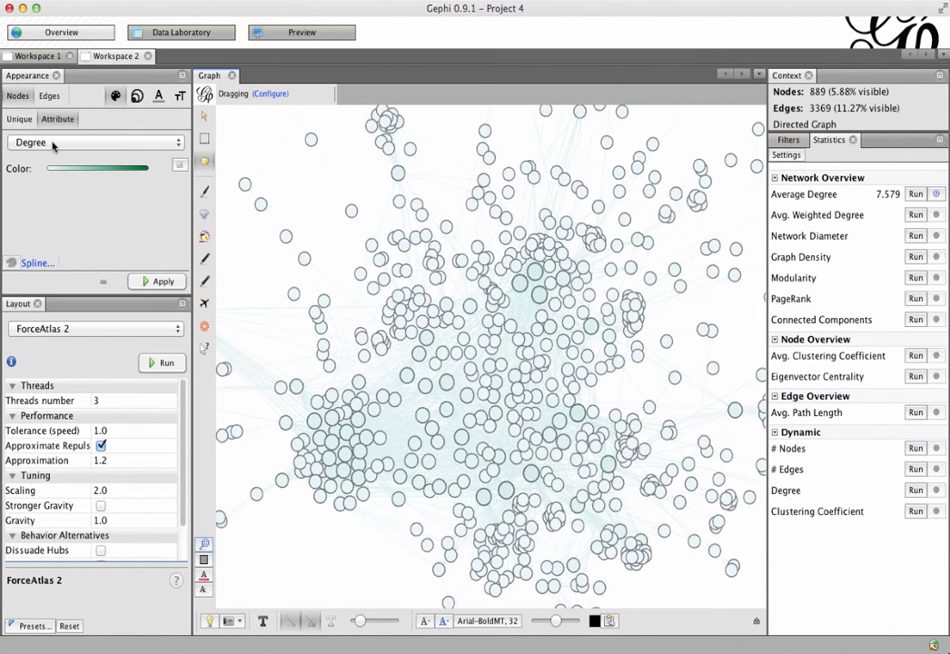
- Color the nodes by their node_type attribute and center the graph in view
click(53, 143)
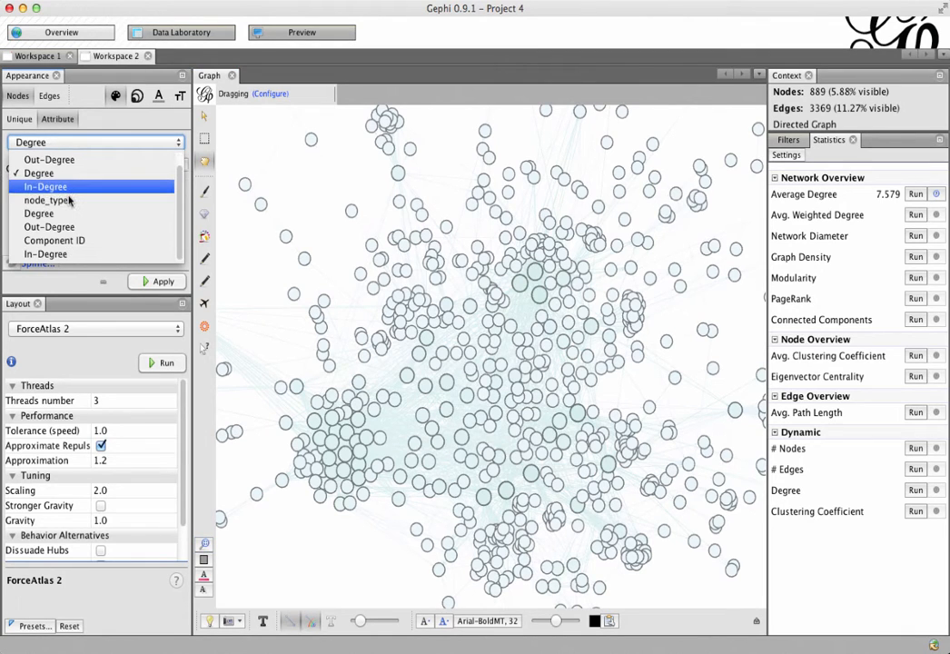
scroll(69, 200, up, 1)
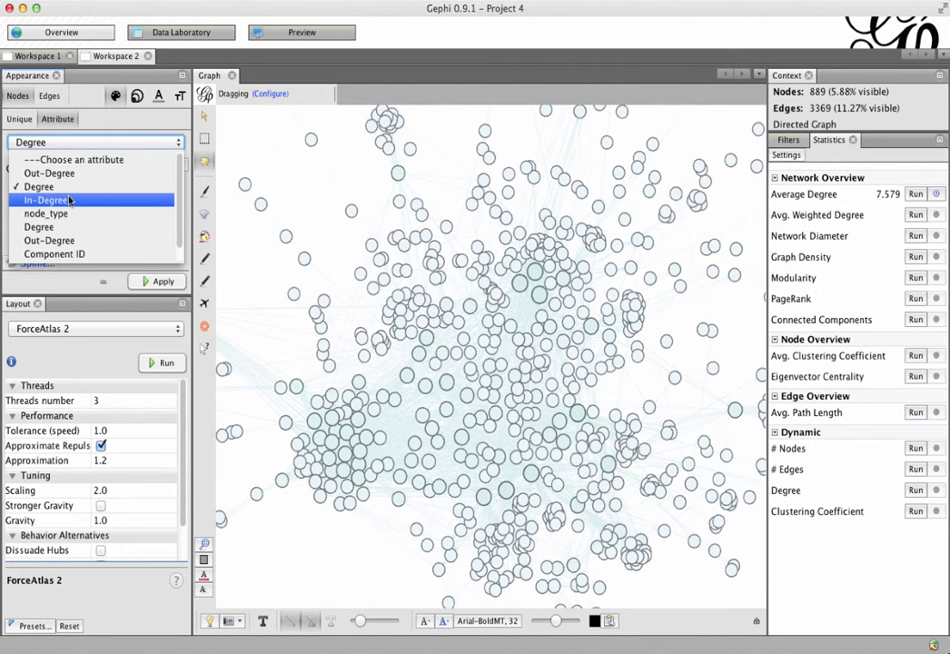
click(56, 213)
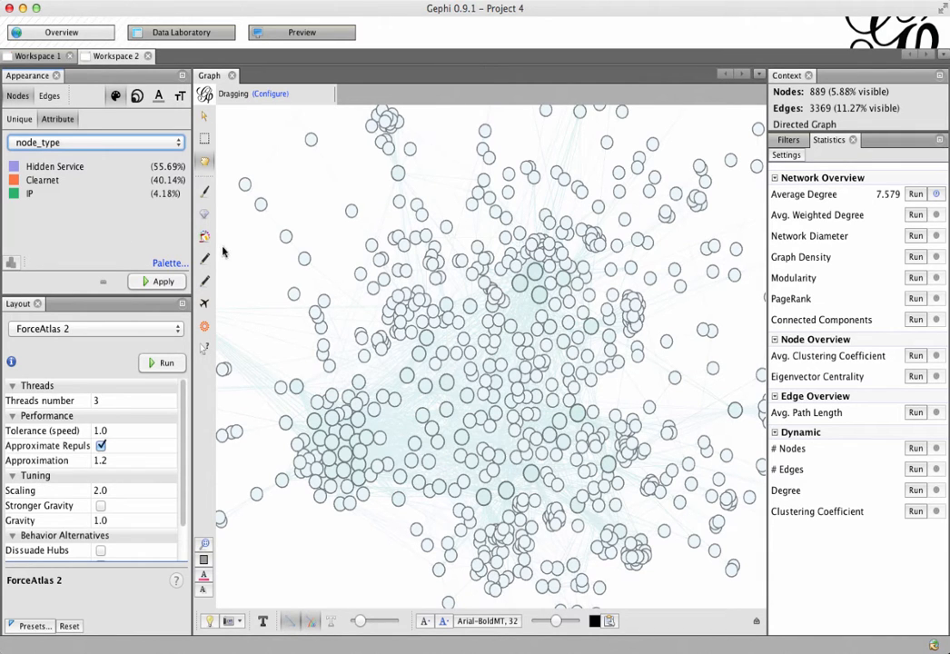
click(164, 281)
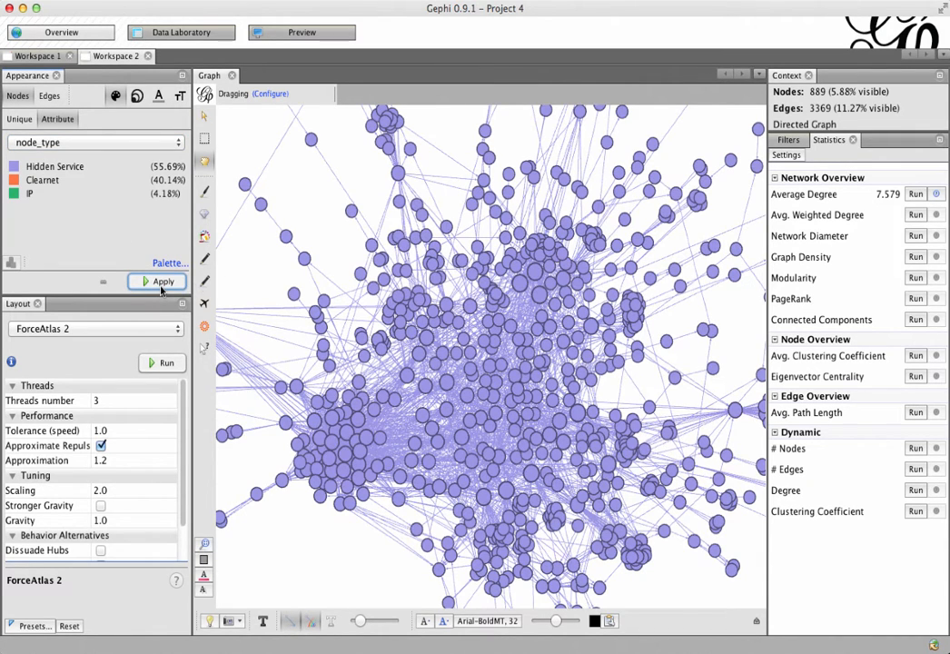
click(206, 543)
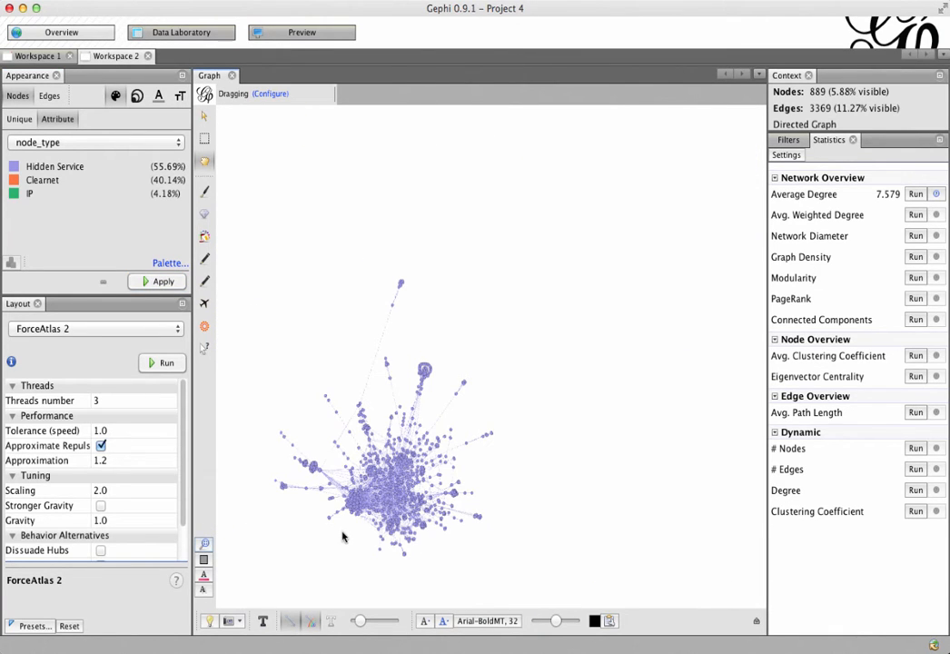
scroll(368, 510, up, 10)
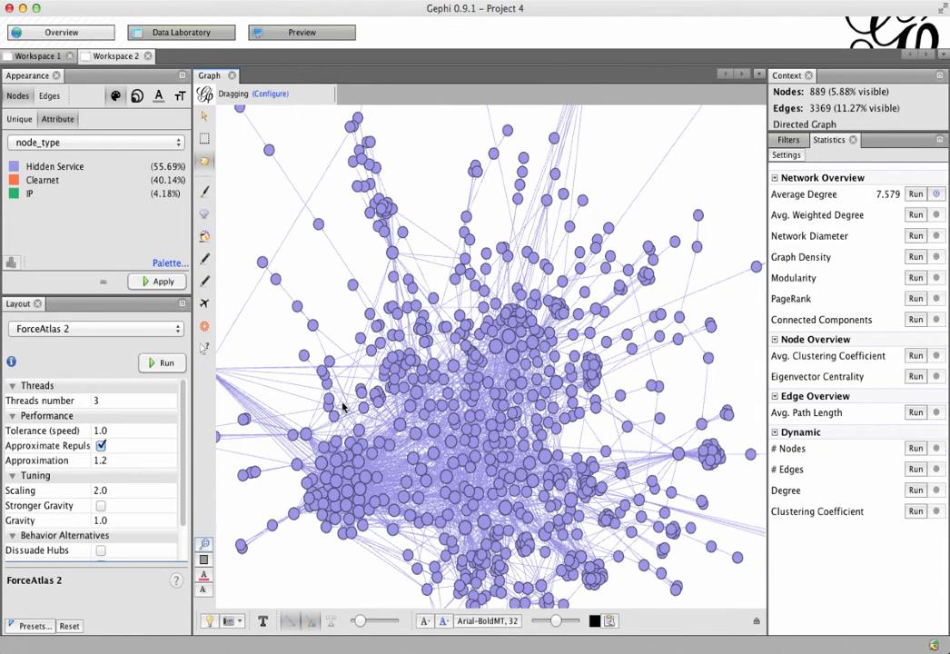
- Set the minimum of the Out Degree Range filter to 0 and stop filtering to restore the full network
click(788, 140)
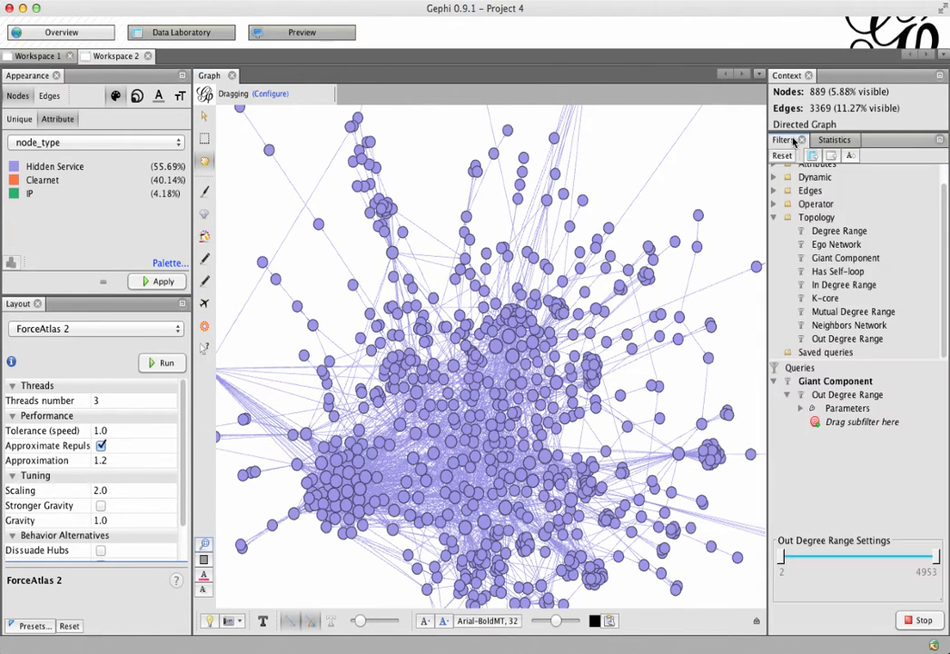
drag(779, 559, 756, 559)
click(784, 572)
key(Return)
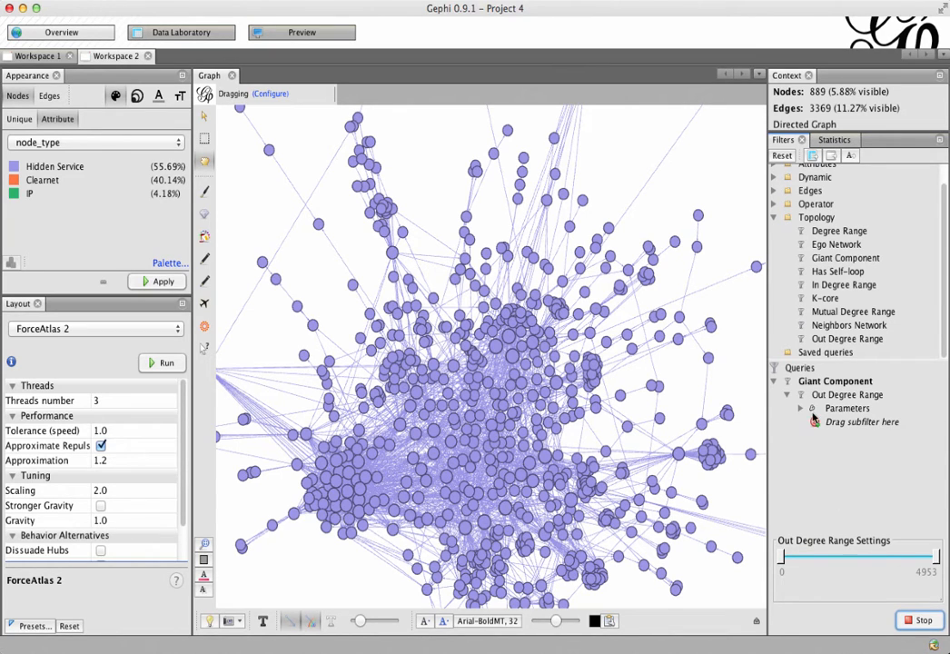
click(918, 623)
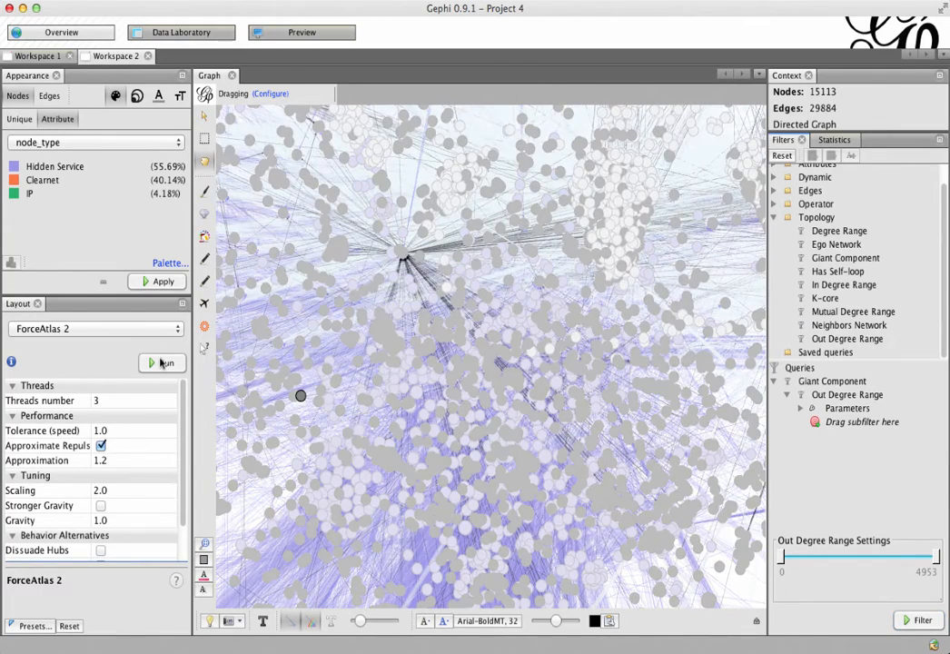
- Run the ForceAtlas 2 layout briefly on the full network and reapply the node_type coloring to all nodes
click(162, 363)
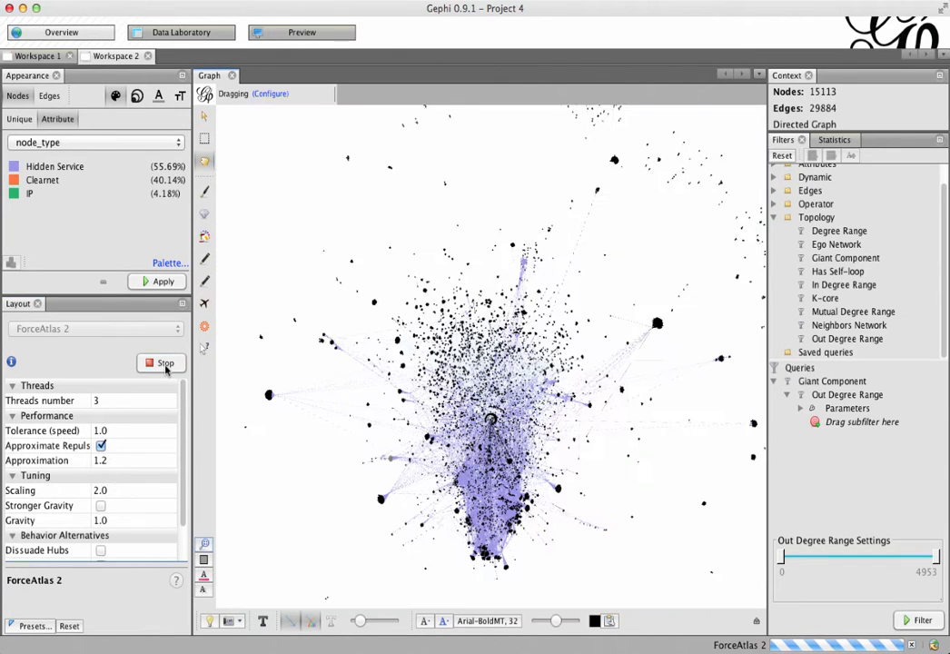
click(163, 363)
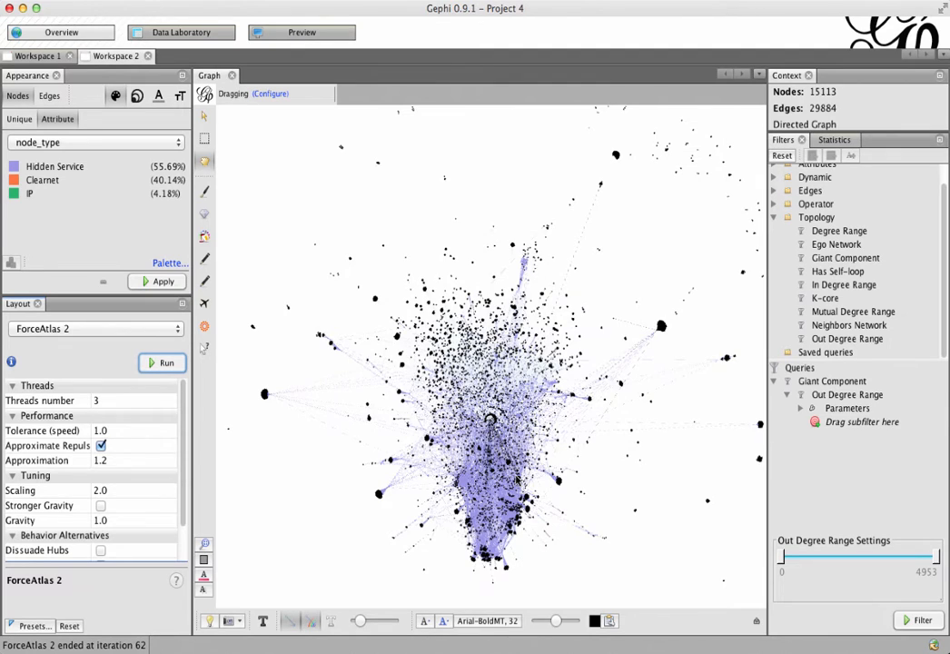
scroll(493, 454, up, 3)
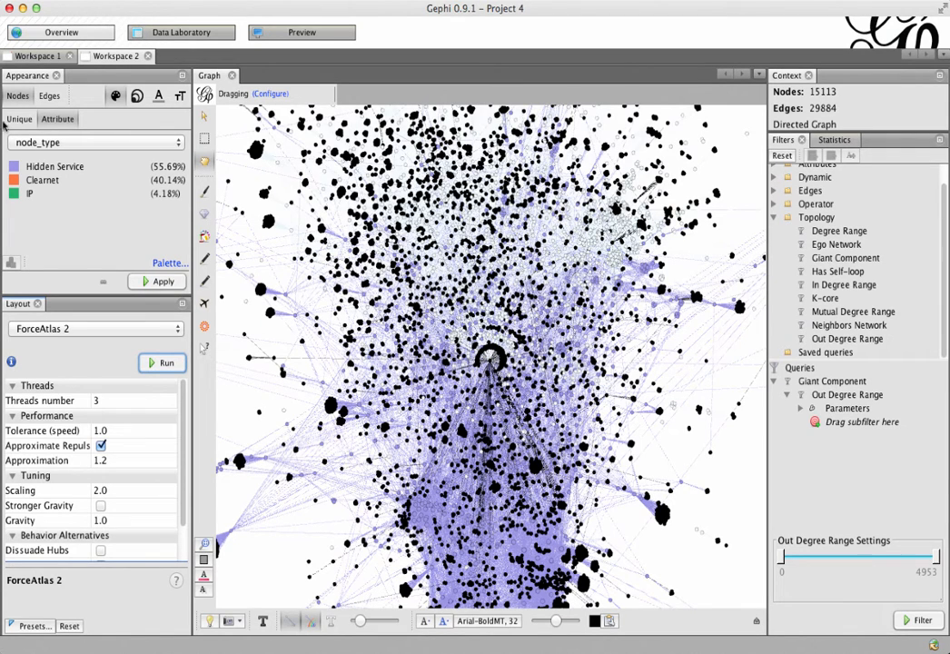
click(148, 284)
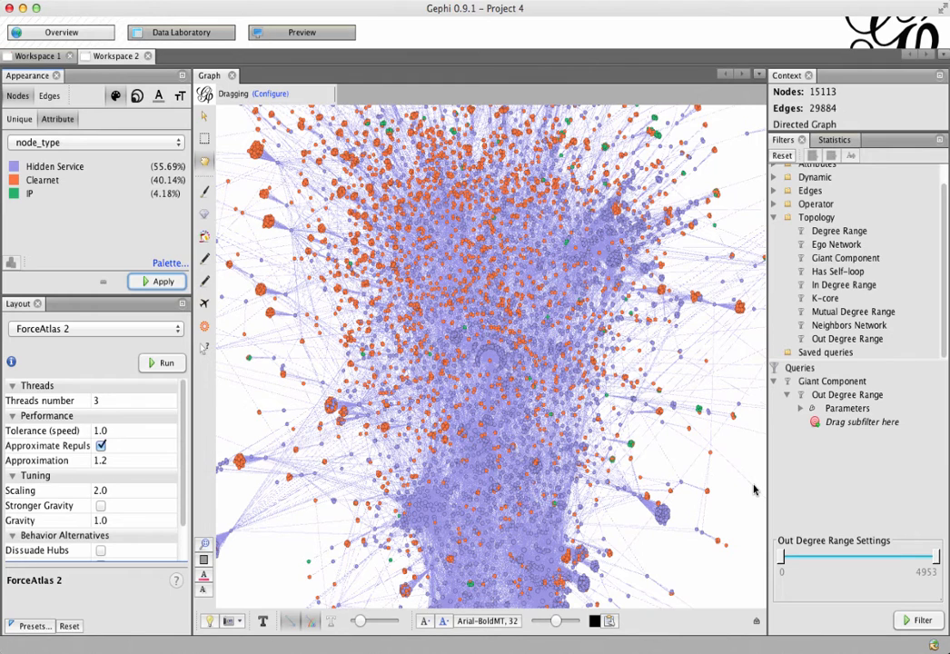
- Calculate the Network Diameter statistic, treating the graph as directed and leaving centralities unnormalized
click(833, 140)
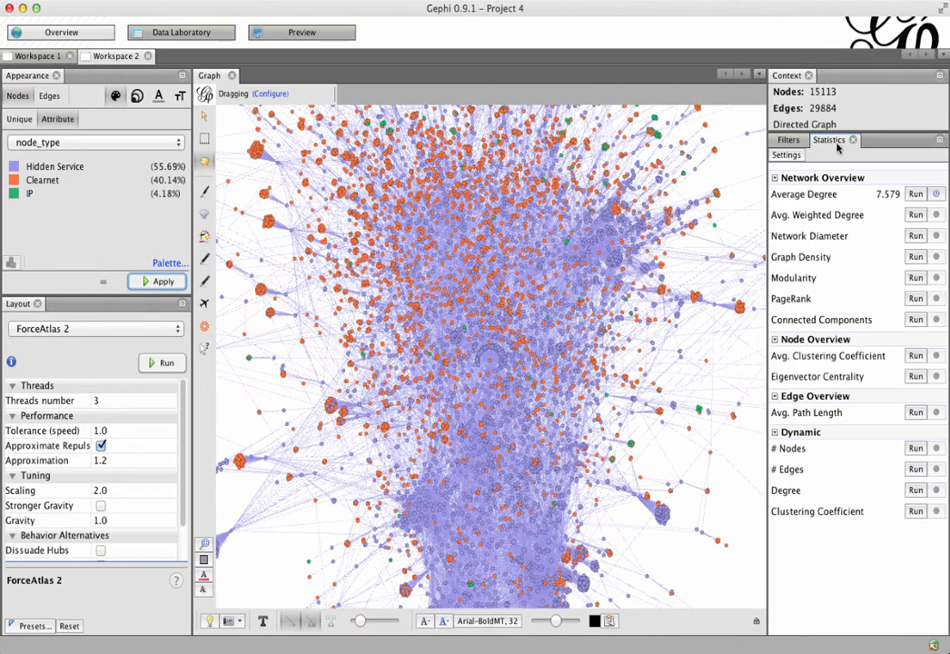
click(916, 236)
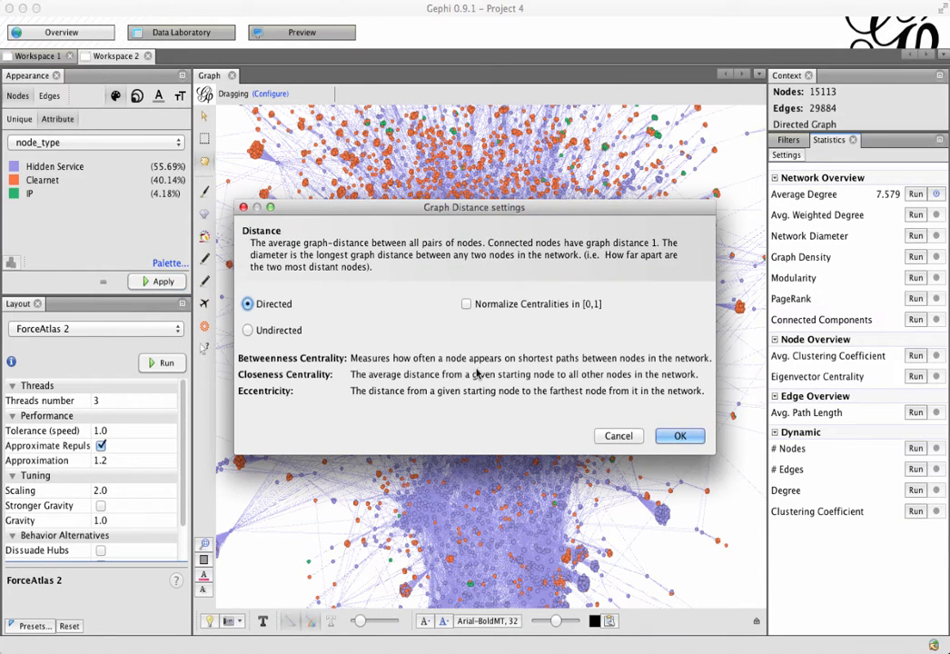
click(672, 437)
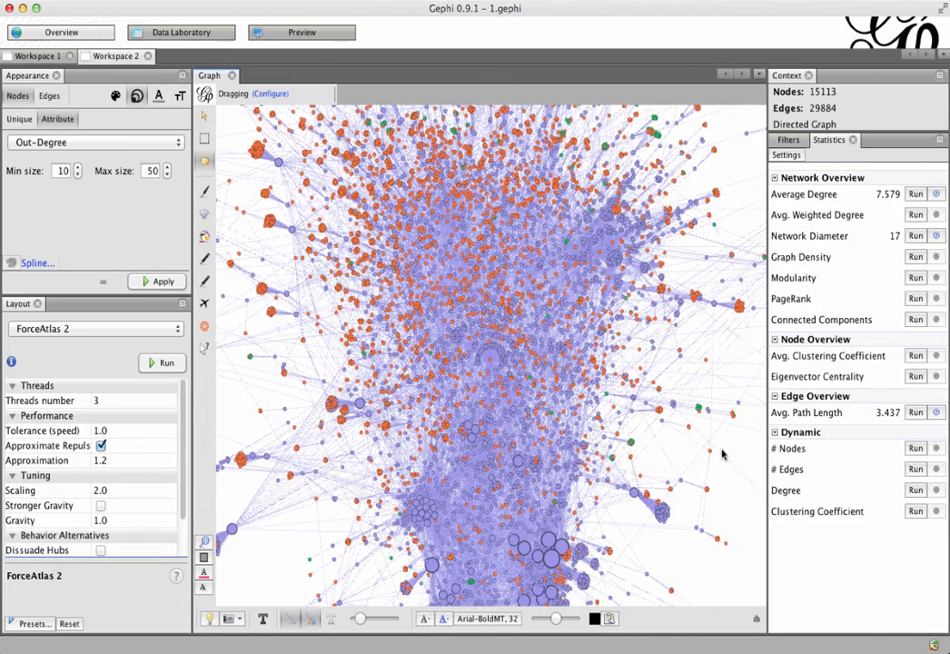
- Color the nodes by Betweenness Centrality as a ranking with the white-to-green gradient
click(115, 97)
click(107, 143)
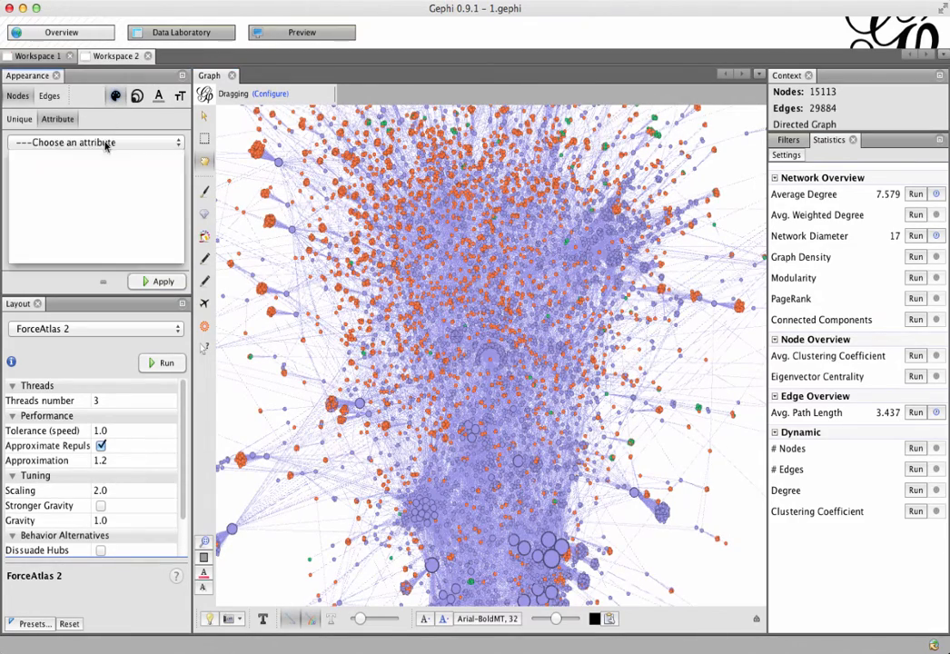
click(95, 227)
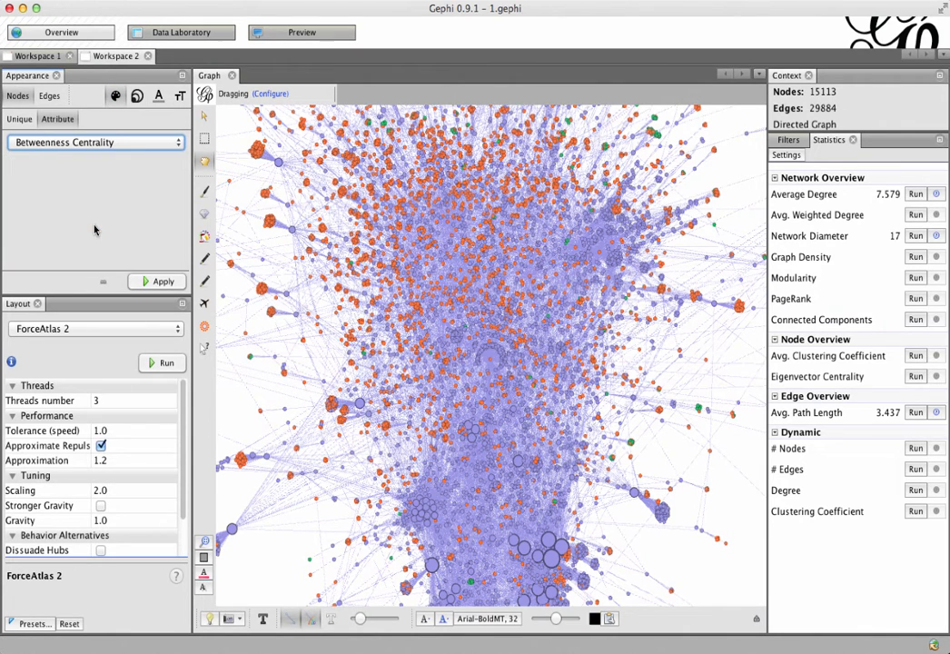
click(161, 283)
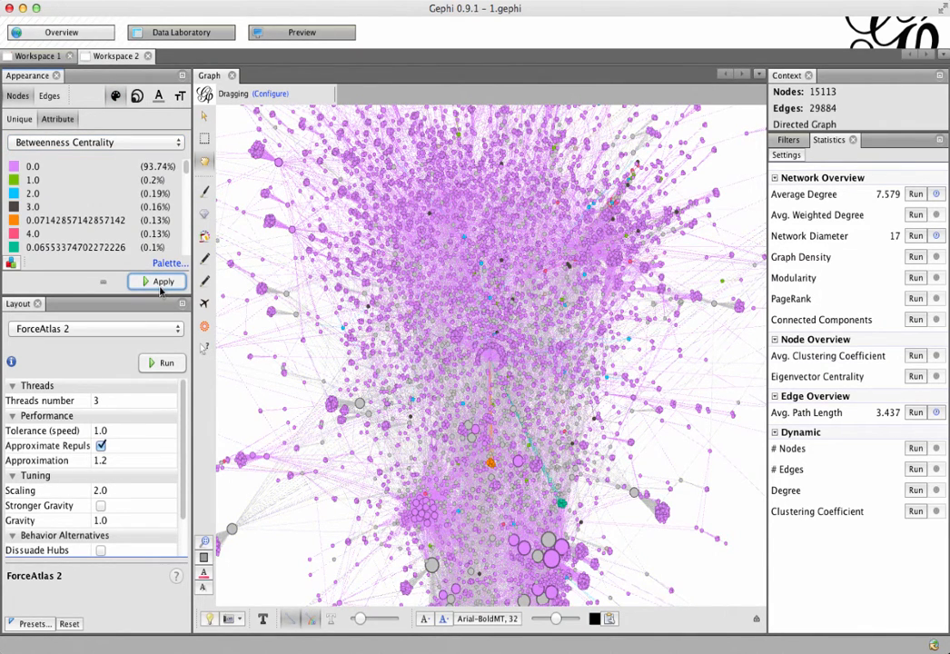
click(10, 262)
click(143, 282)
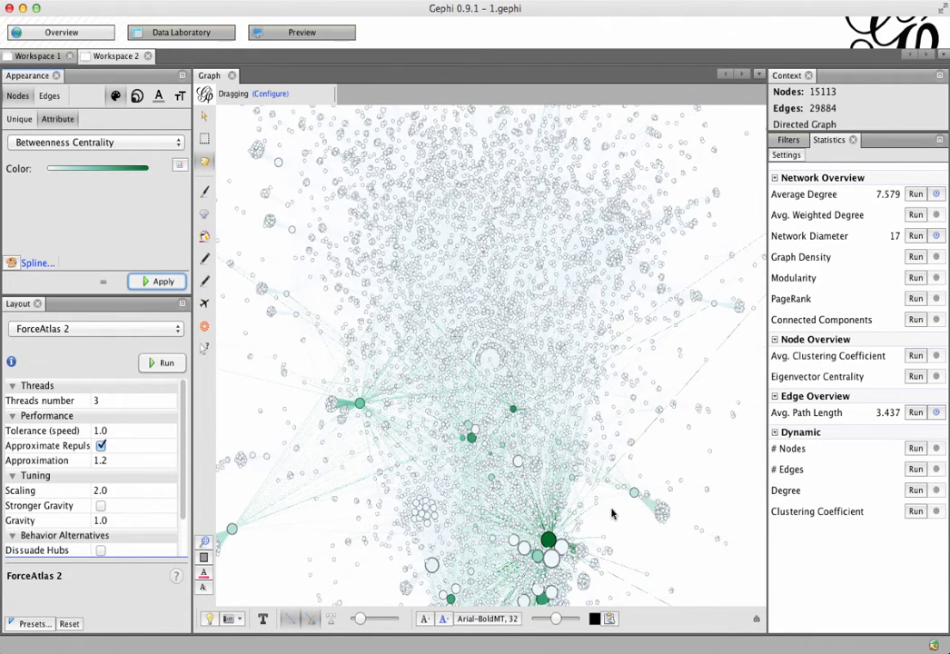
- Size the nodes by Betweenness Centrality, with a minimum size of 10 and a maximum size of 50
click(137, 96)
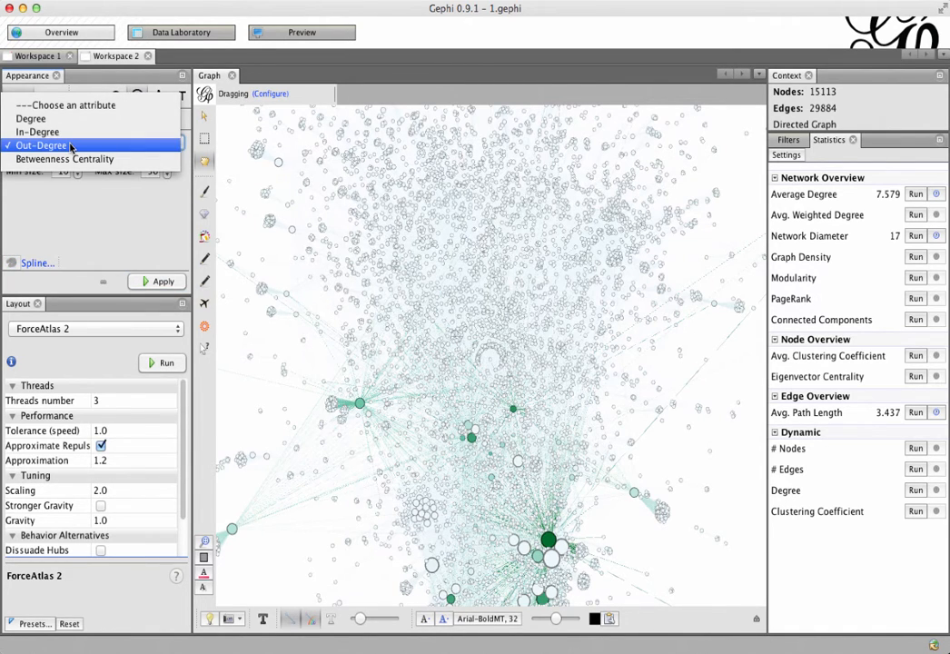
click(70, 159)
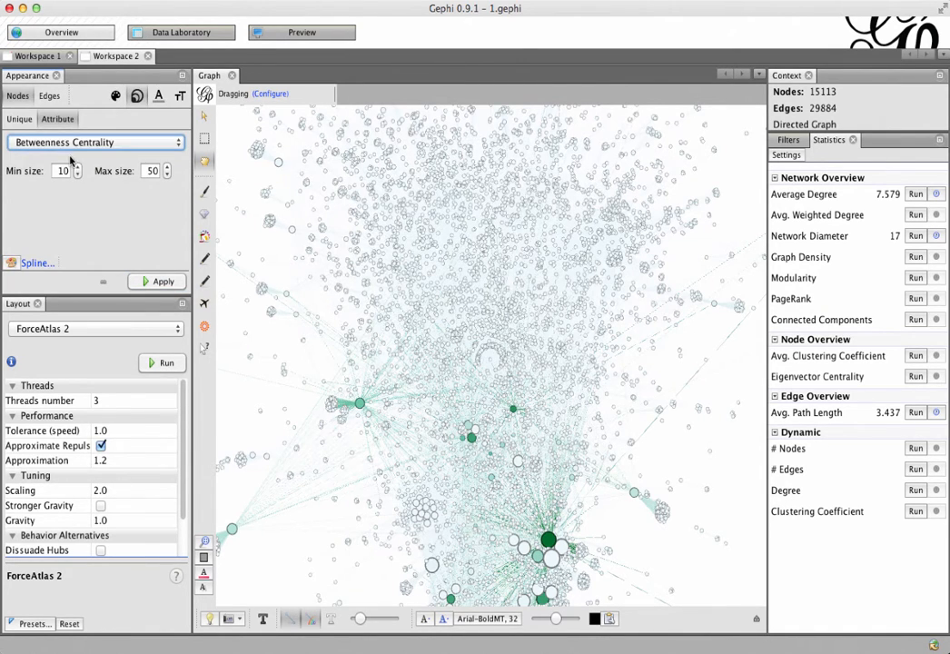
click(163, 281)
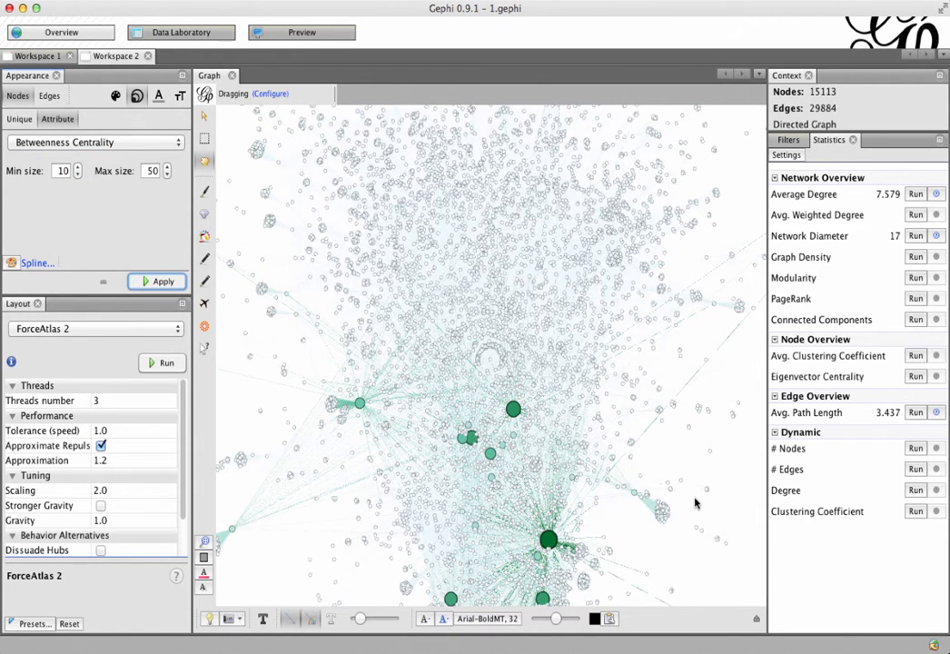
scroll(696, 503, down, 3)
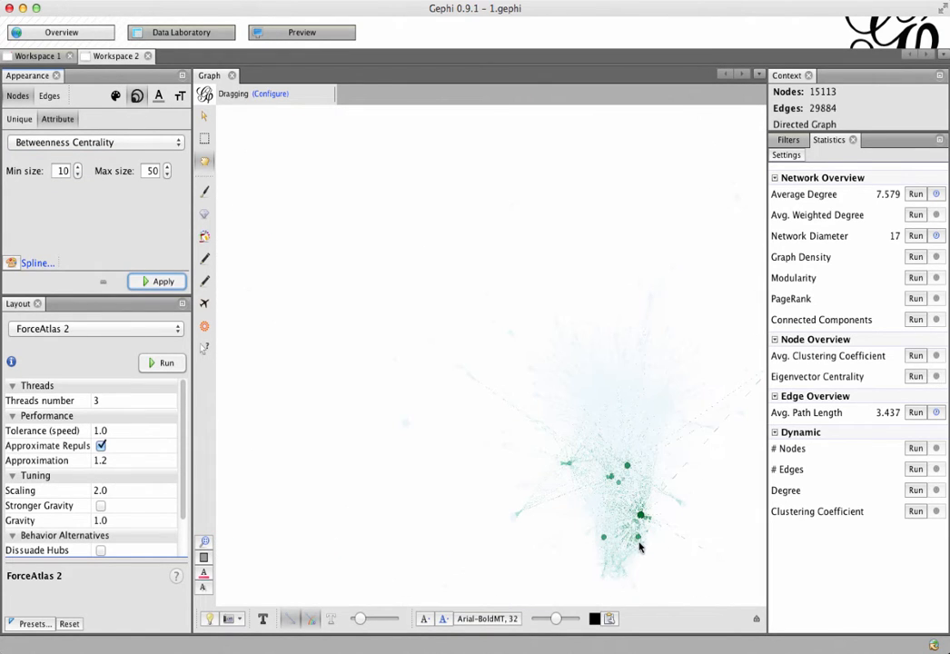
scroll(640, 546, up, 3)
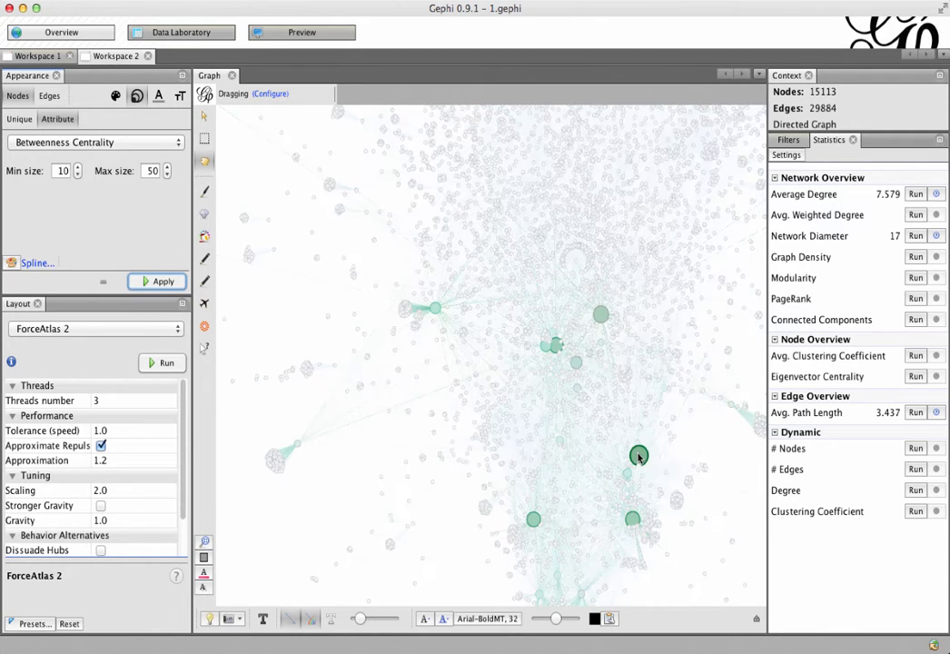
- Move the large dark green node with the highest betweenness centrality out of the dense cluster to the network's right edge
drag(646, 449, 647, 444)
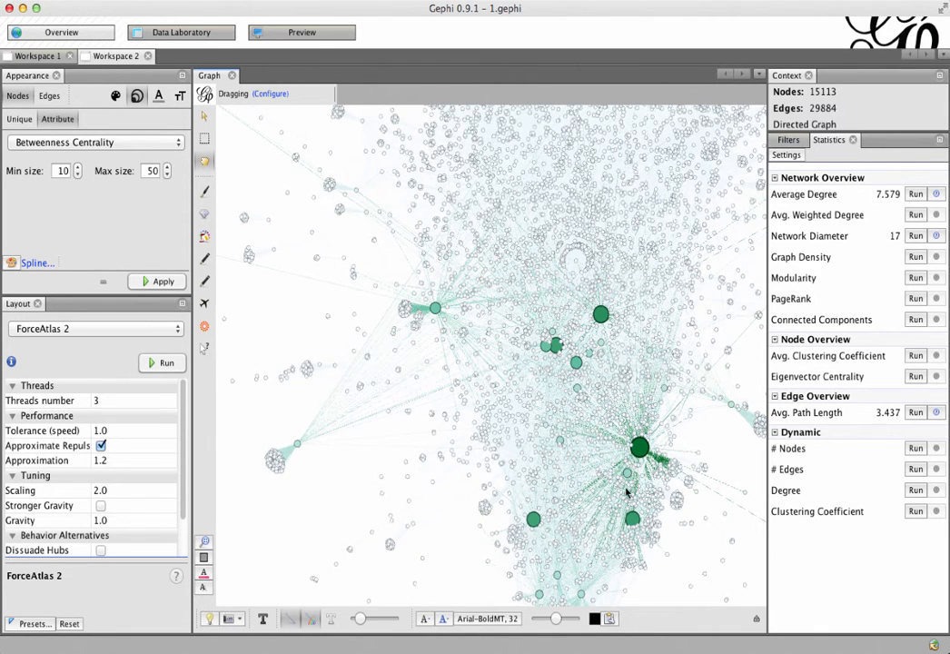
right_click(641, 451)
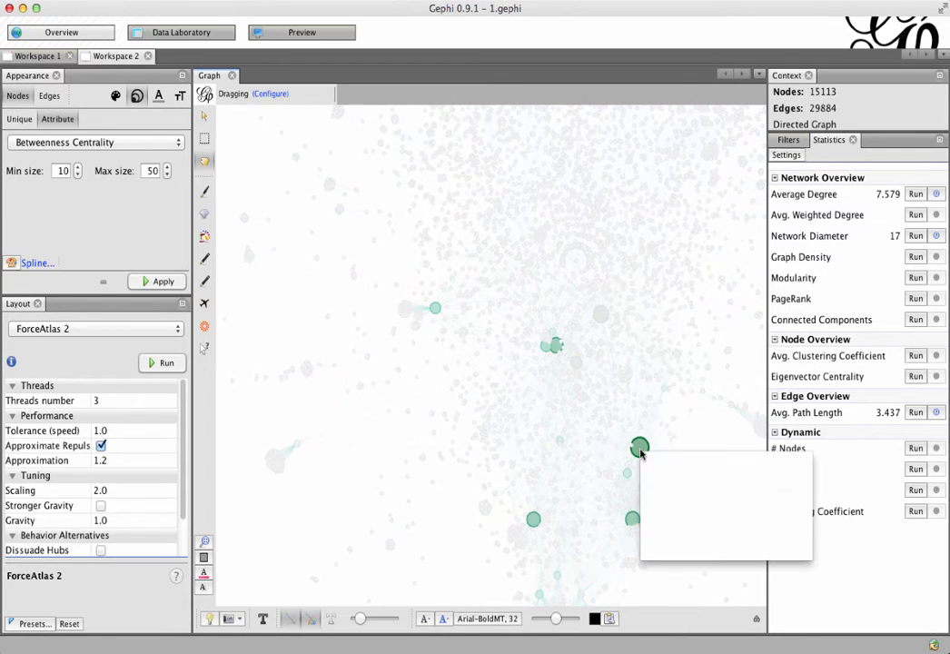
click(642, 446)
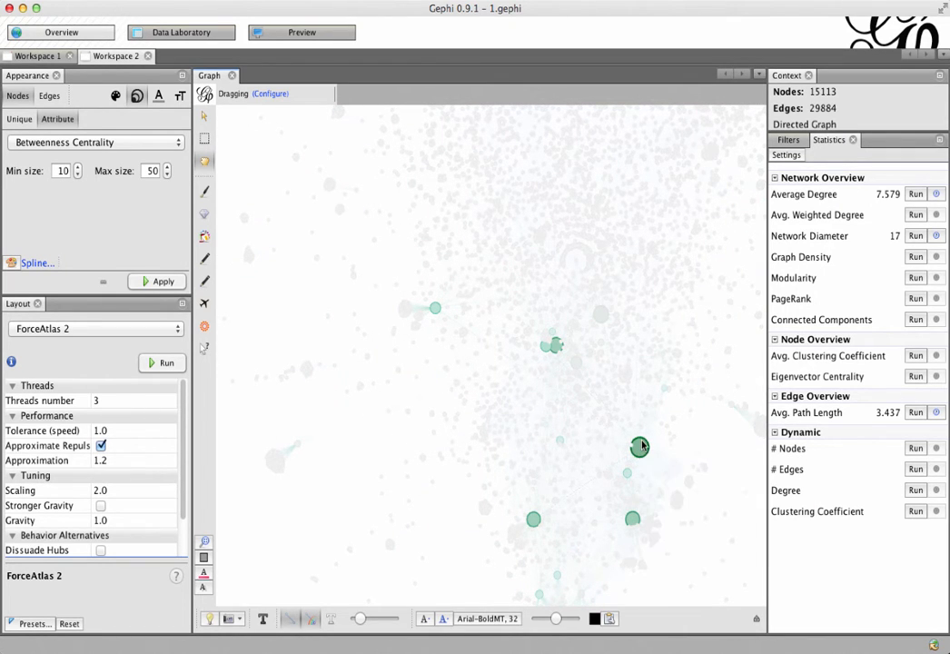
drag(641, 447, 745, 466)
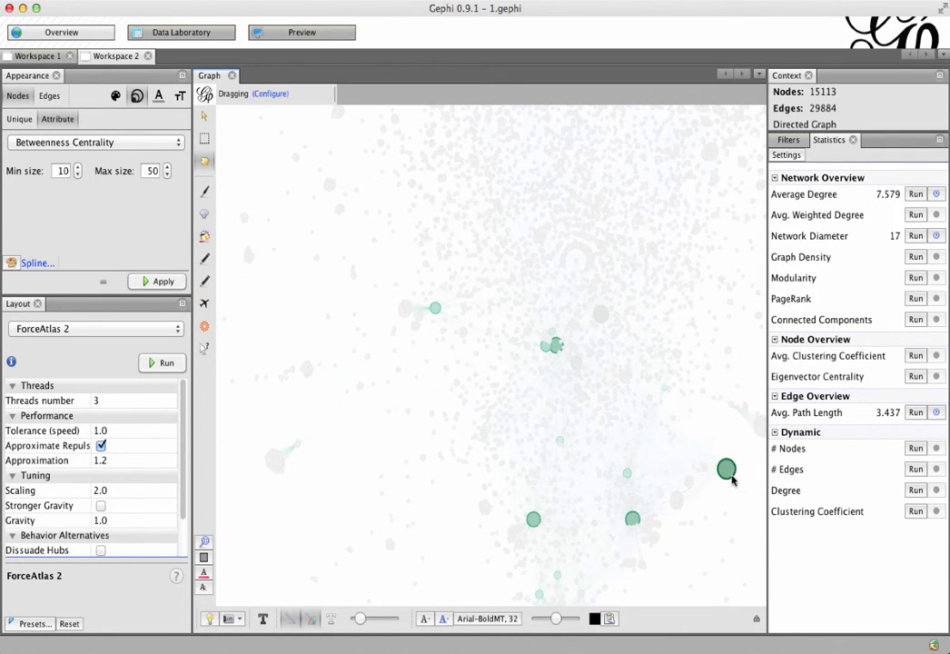
- Try to select the relocated dark green node in the Data Laboratory
right_click(727, 469)
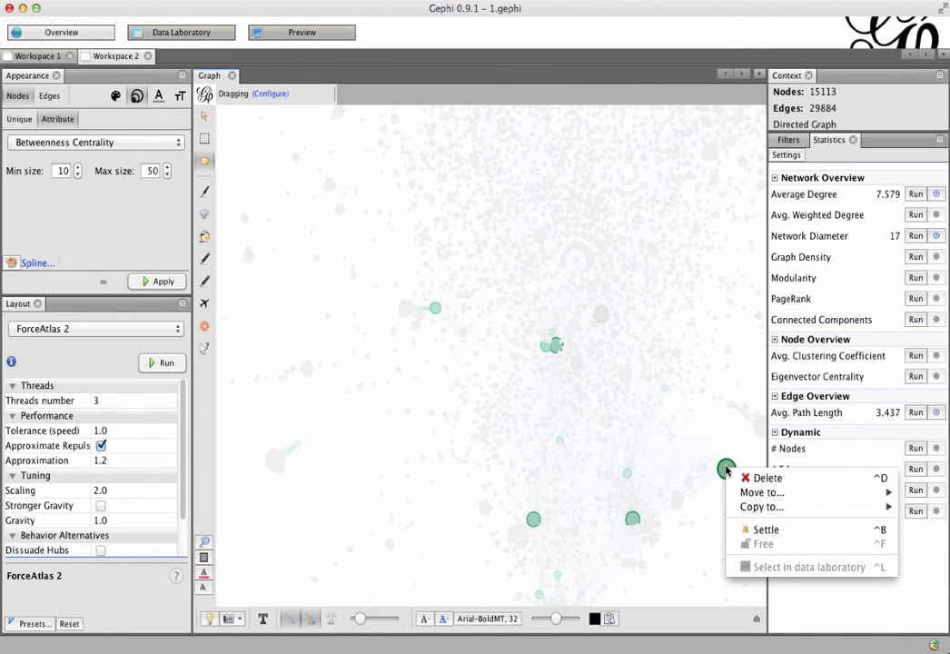
click(727, 470)
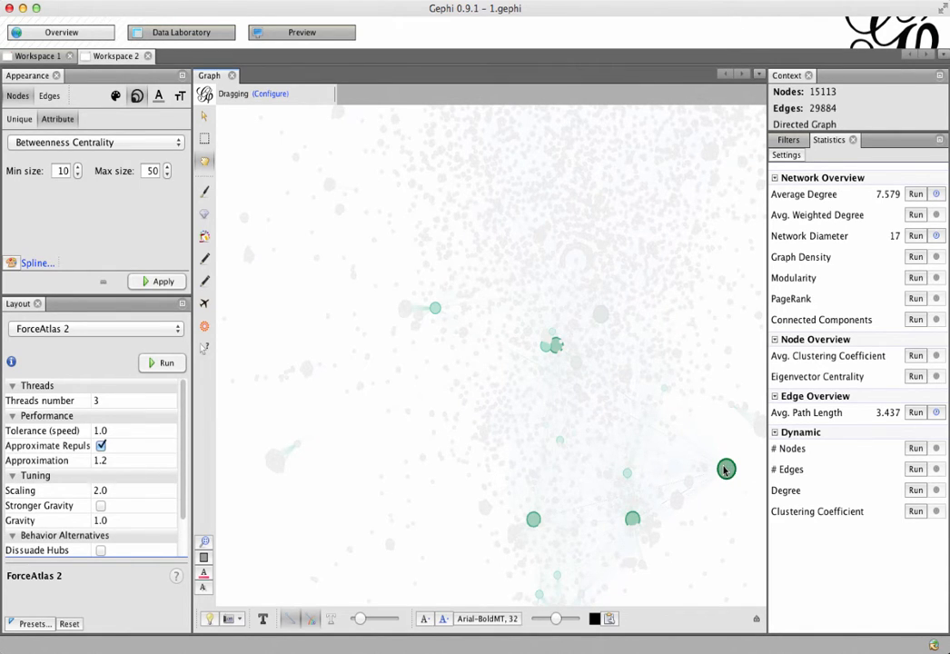
right_click(726, 470)
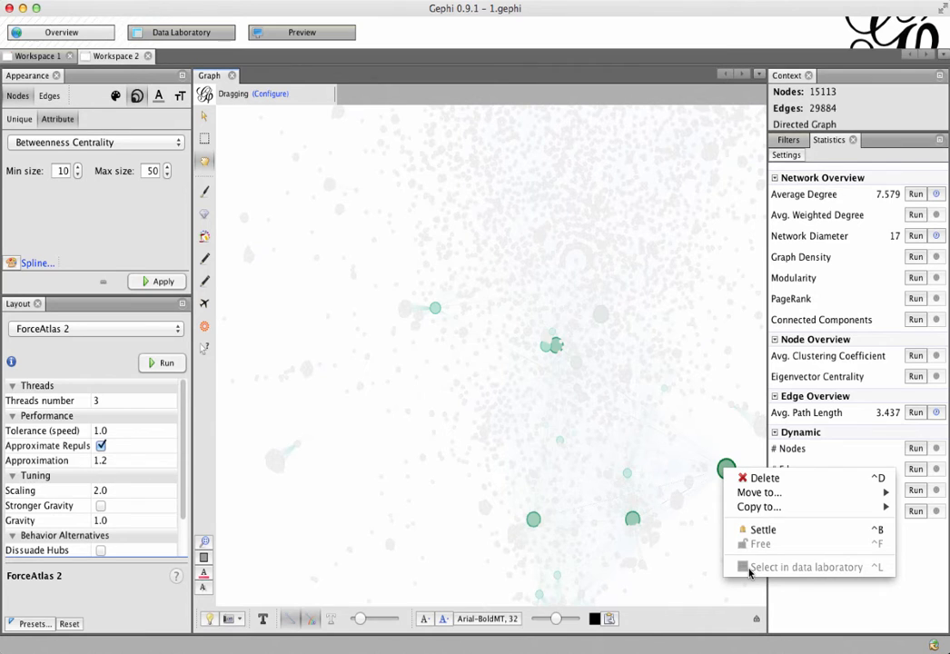
click(694, 578)
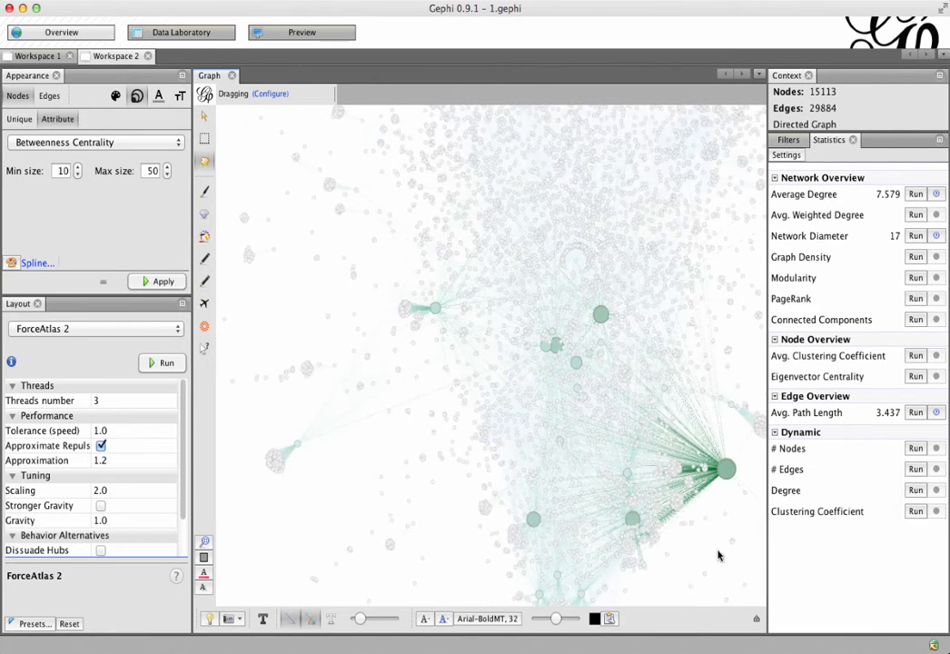
right_click(730, 471)
click(730, 471)
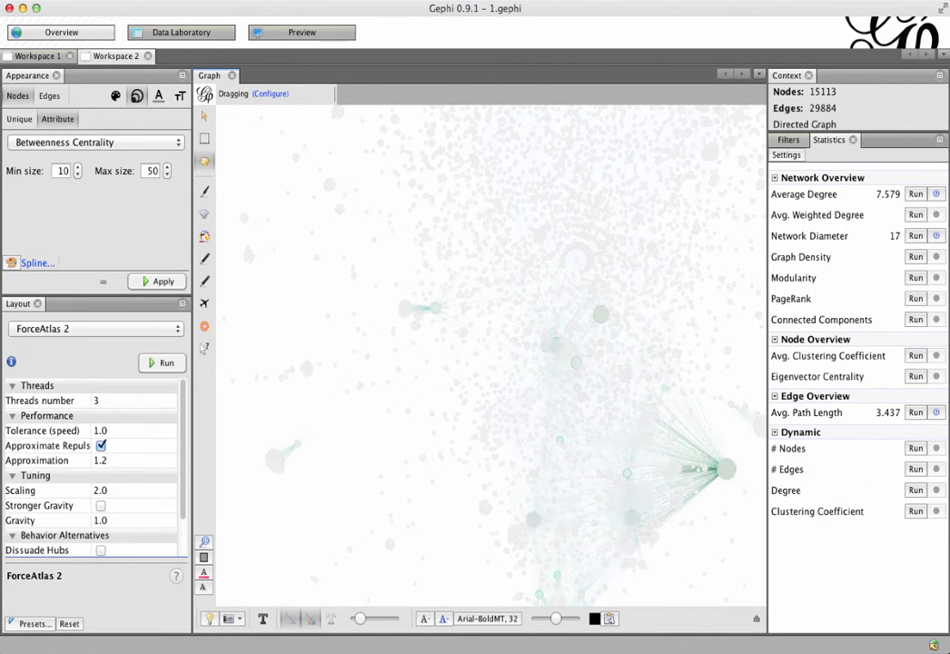
- Sort the Data Laboratory node table by Betweenness Centrality in descending order and examine how the values fall off from the top-ranked nodes
click(216, 42)
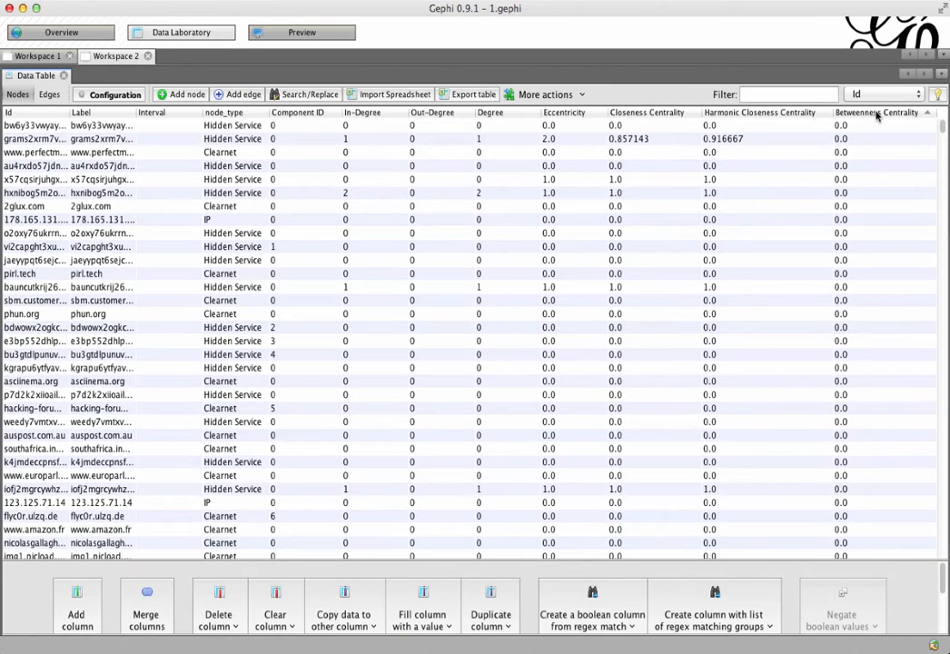
click(876, 113)
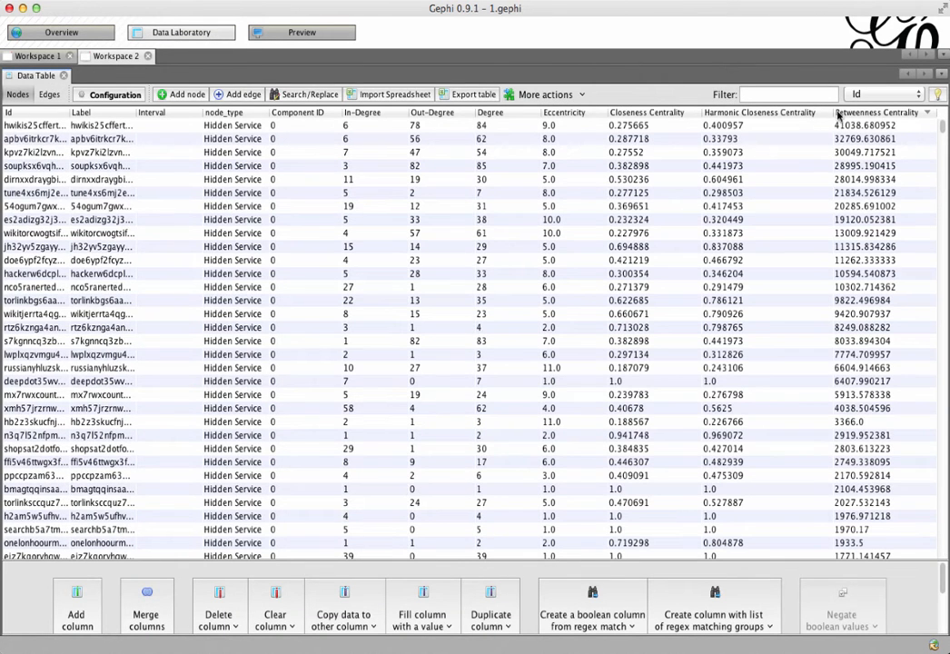
click(74, 127)
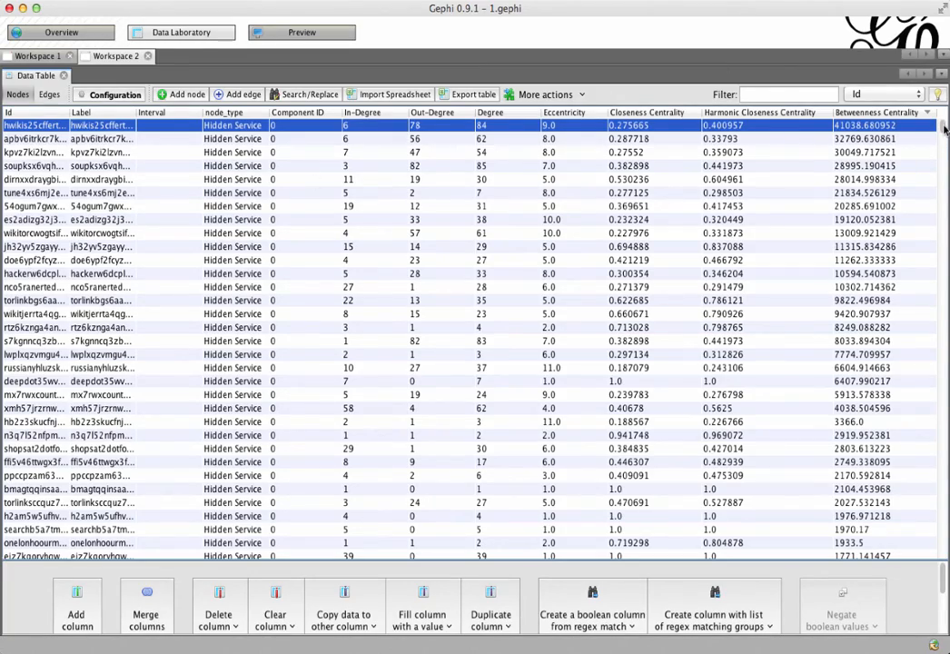
drag(944, 129, 942, 159)
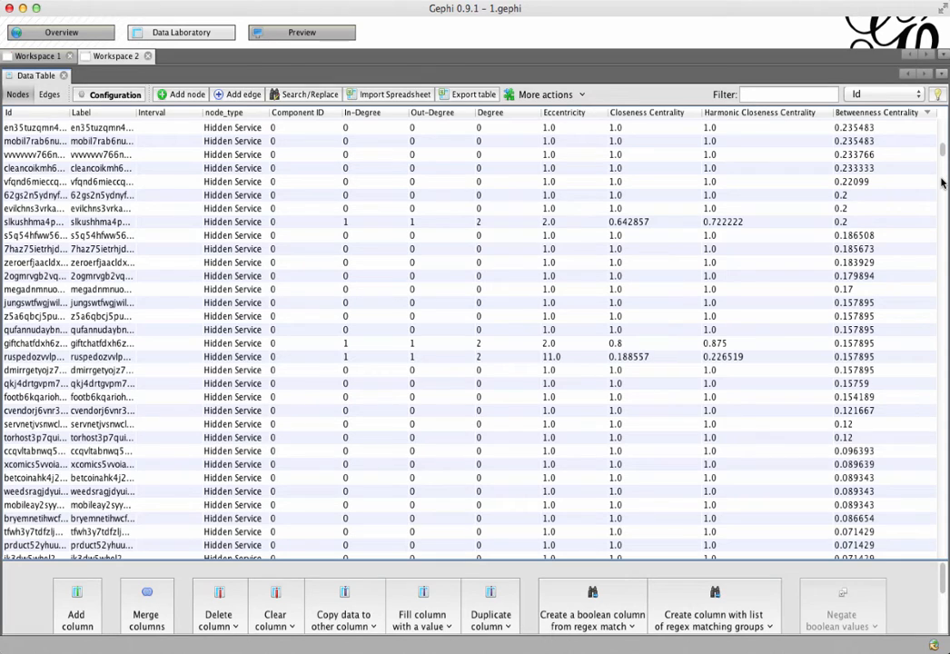
scroll(942, 182, down, 20)
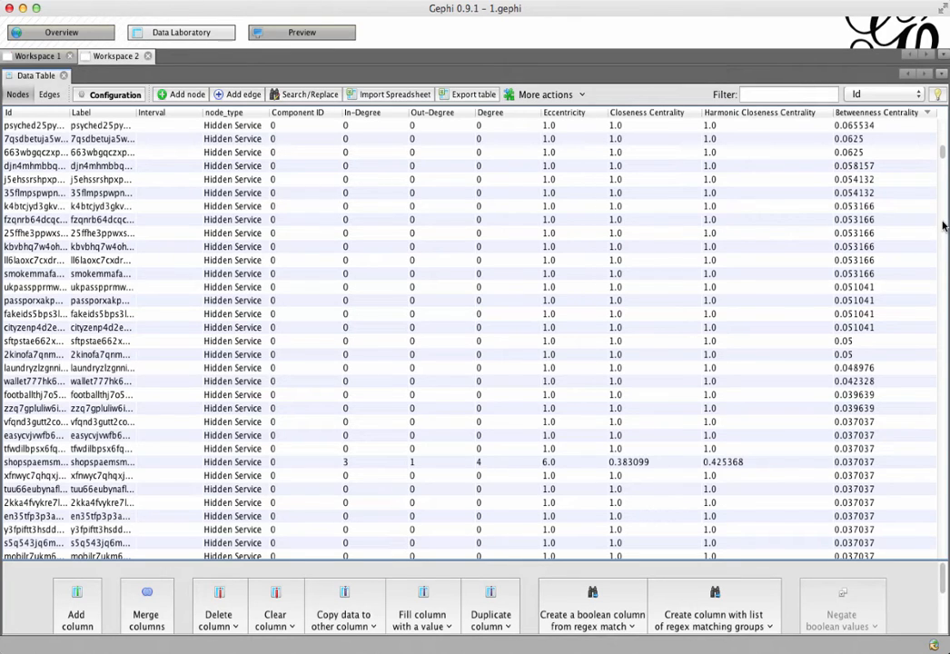
click(943, 227)
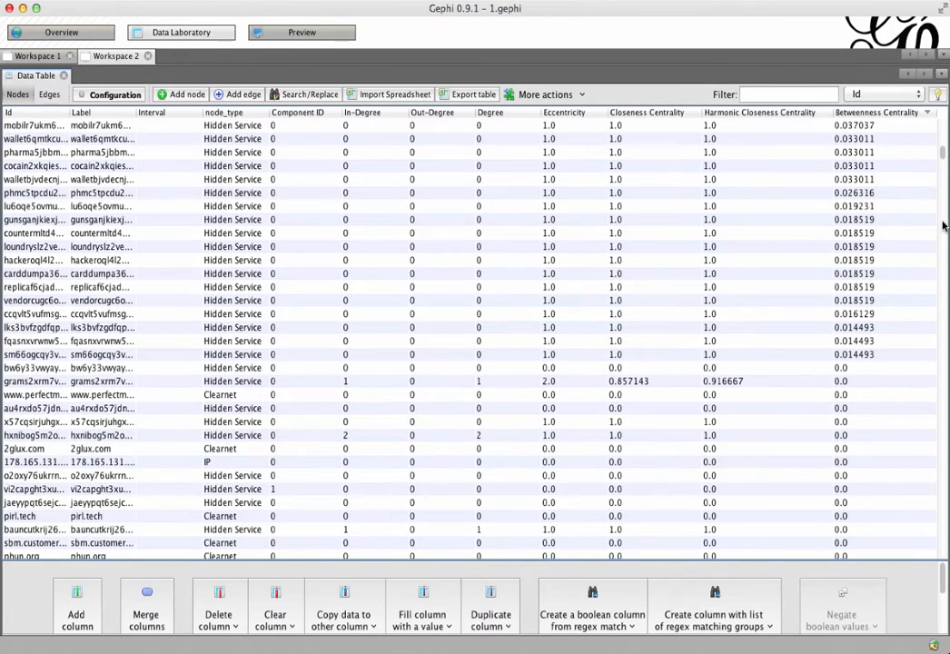
click(865, 369)
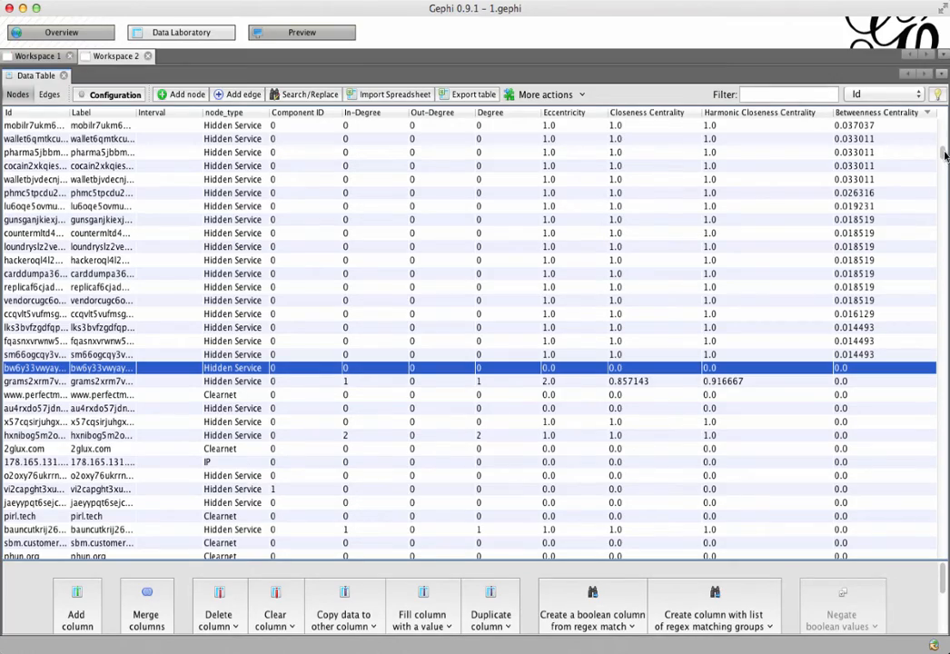
drag(945, 155, 947, 33)
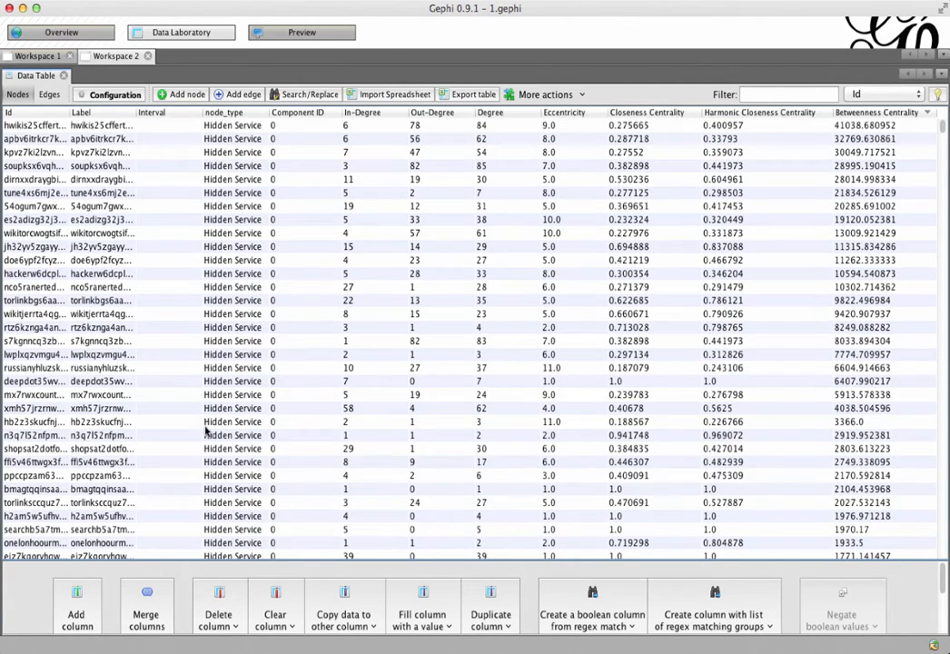
- Examine the keywords attribute across the nodes of the newly loaded project in the Data Laboratory
click(92, 41)
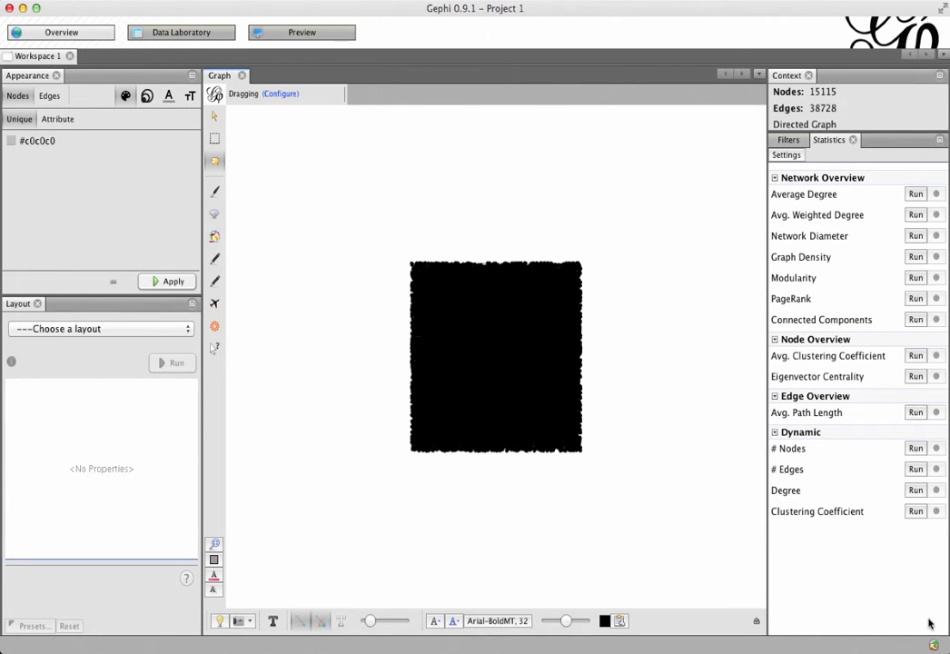
click(188, 36)
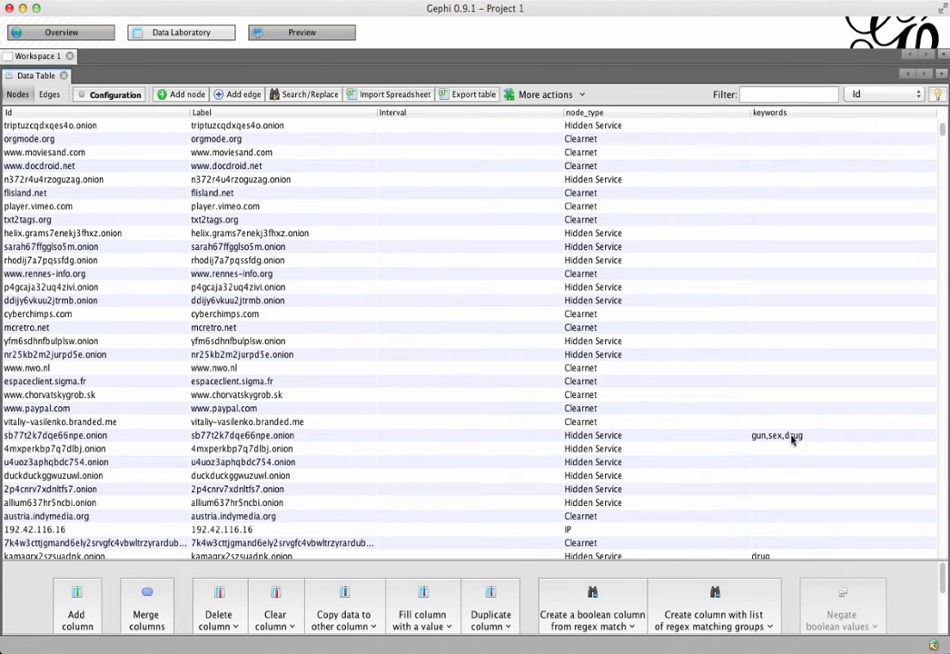
scroll(791, 440, down, 5)
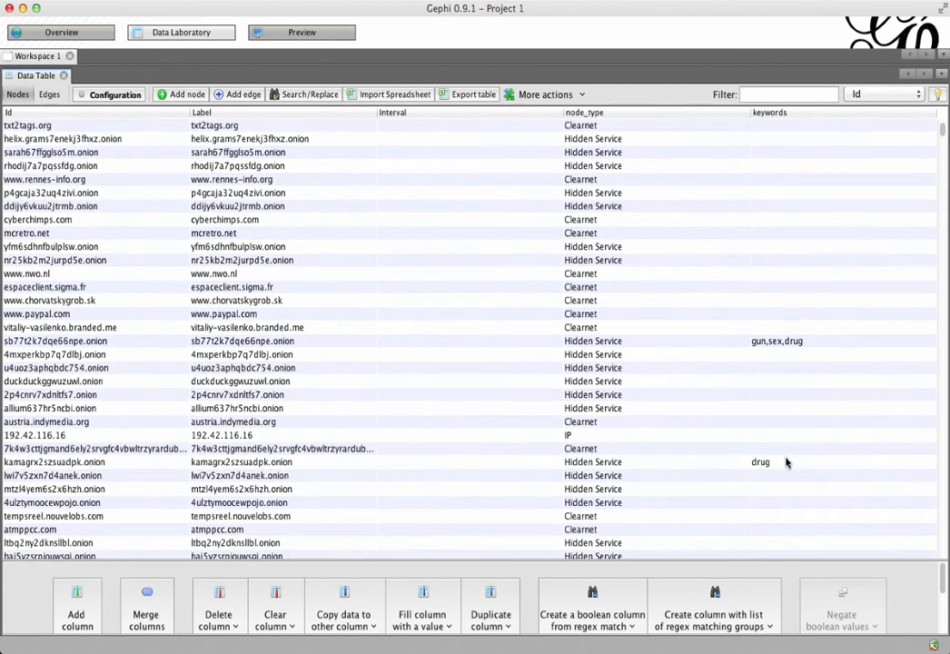
scroll(798, 238, down, 20)
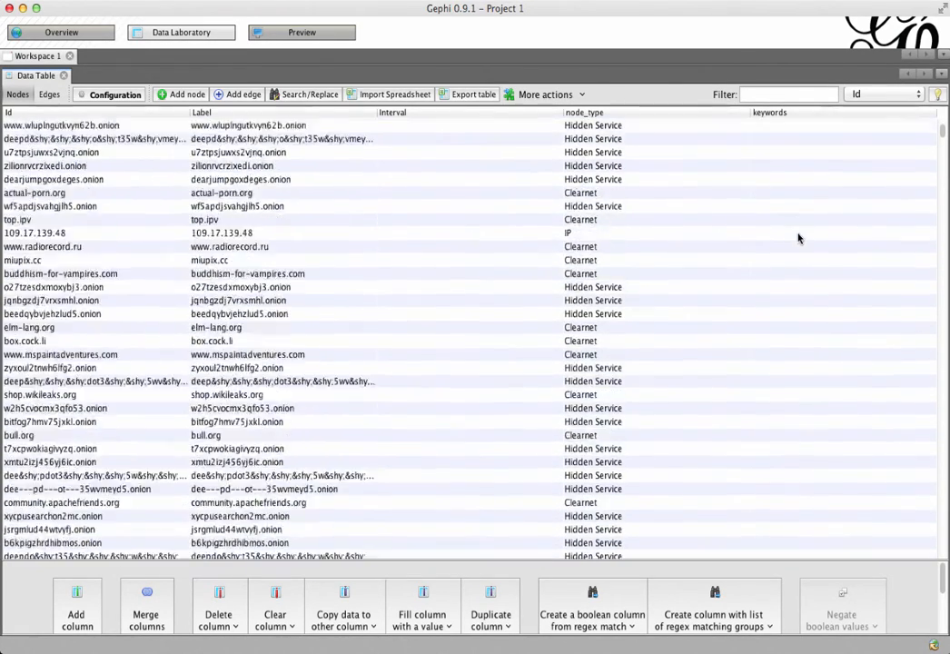
scroll(799, 239, down, 20)
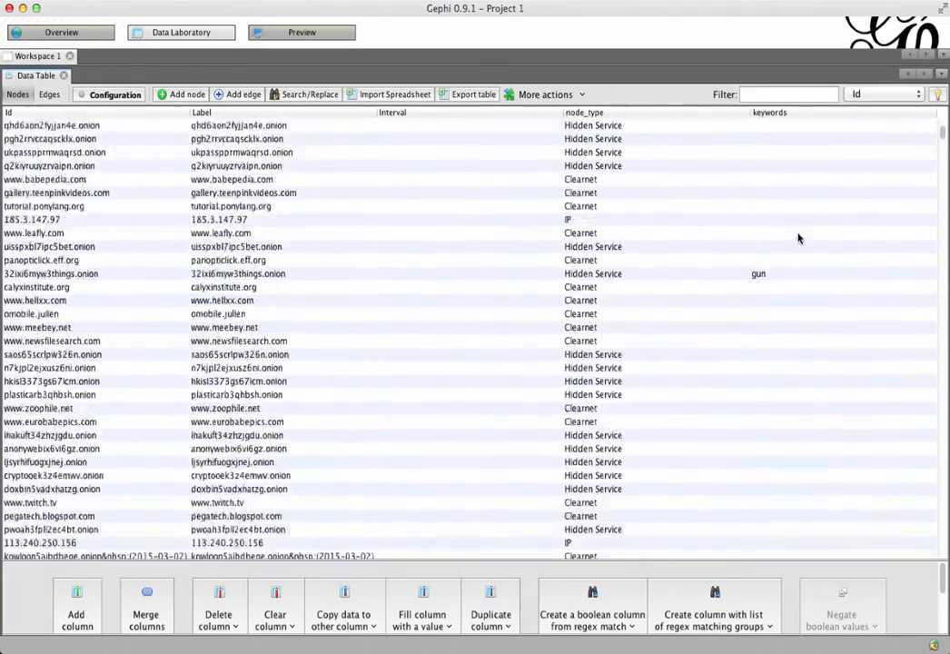
scroll(798, 239, down, 10)
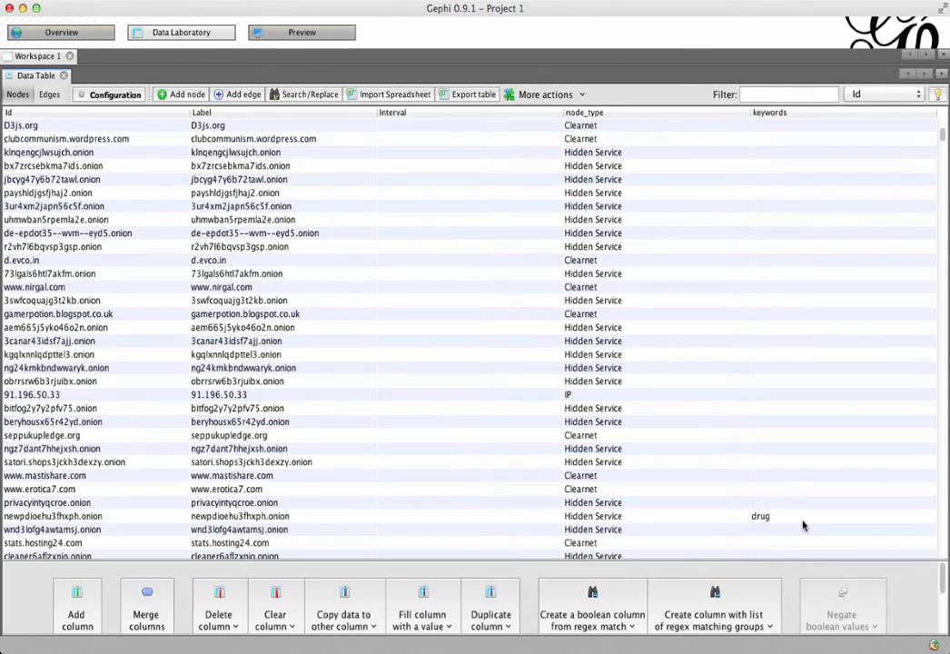
- Filter the graph to nodes with a Non-null keywords attribute
click(66, 35)
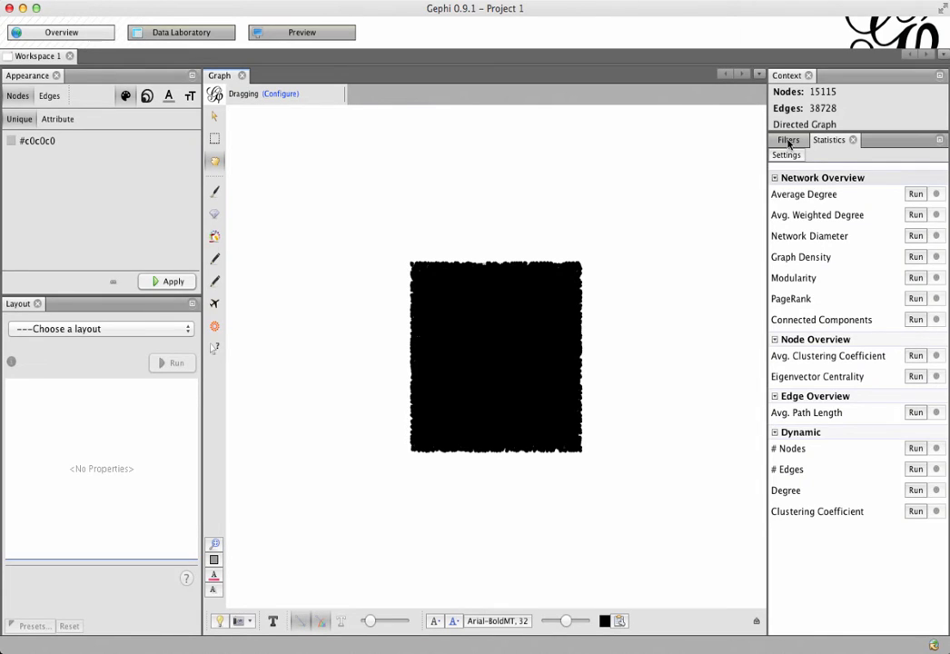
click(788, 141)
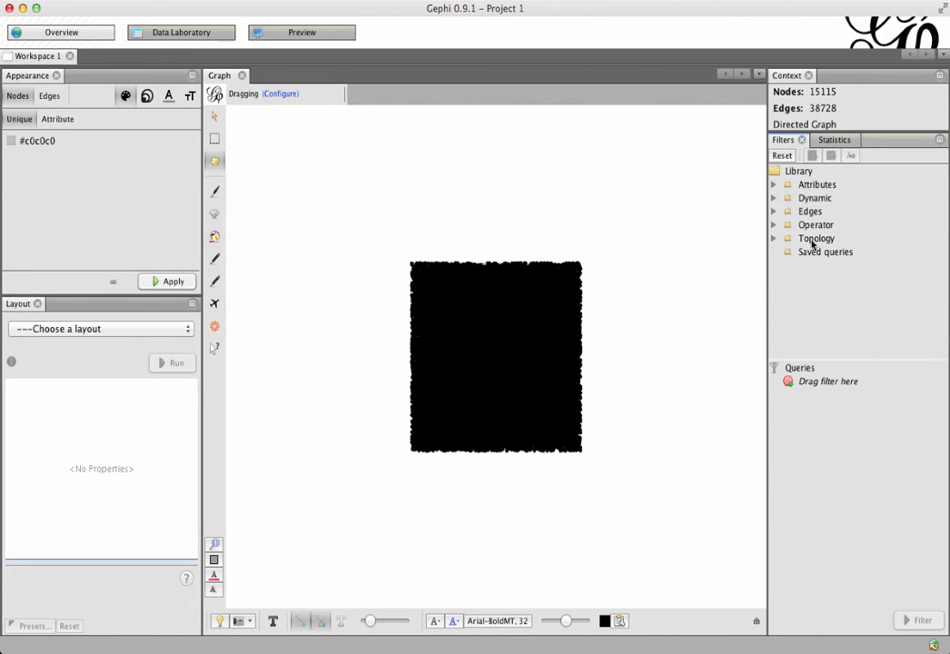
click(773, 185)
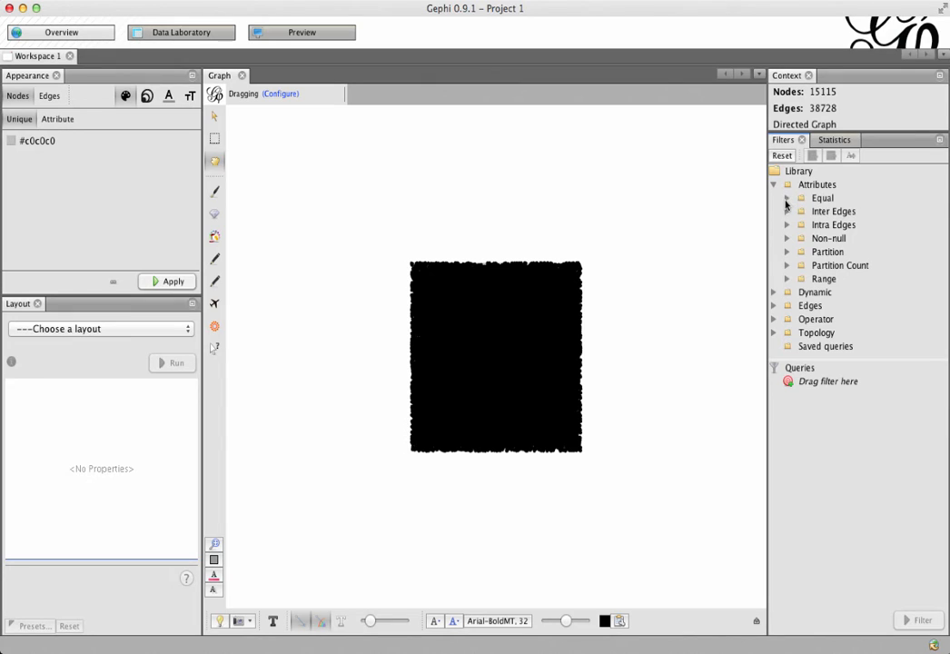
click(786, 200)
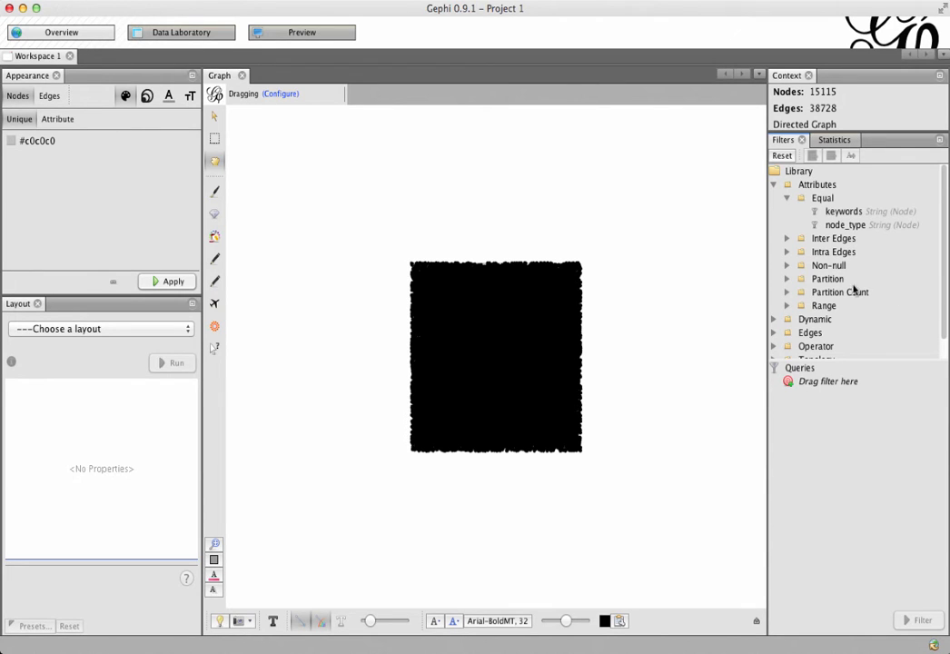
click(787, 266)
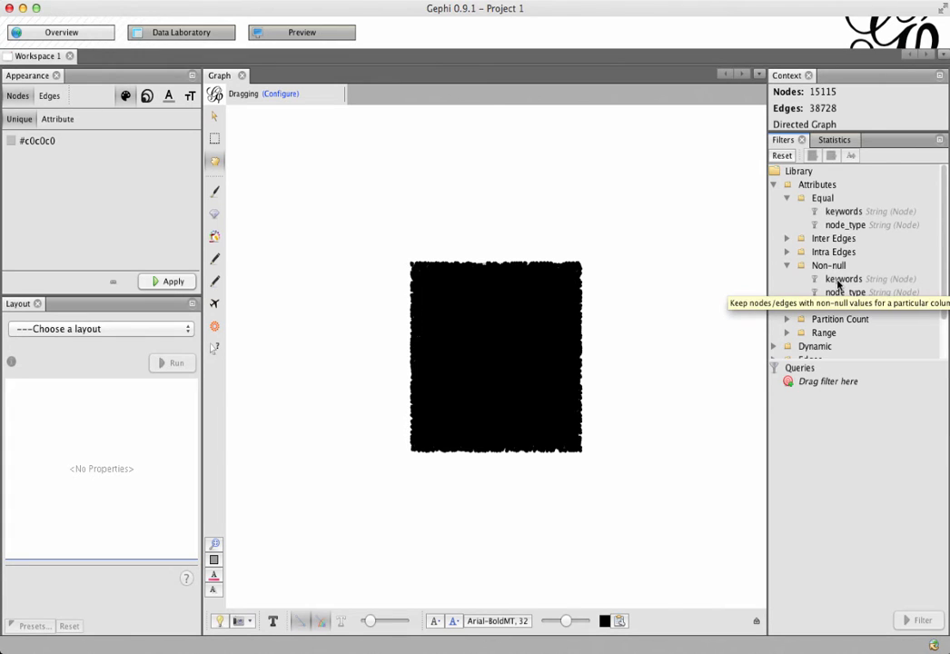
drag(838, 281, 809, 384)
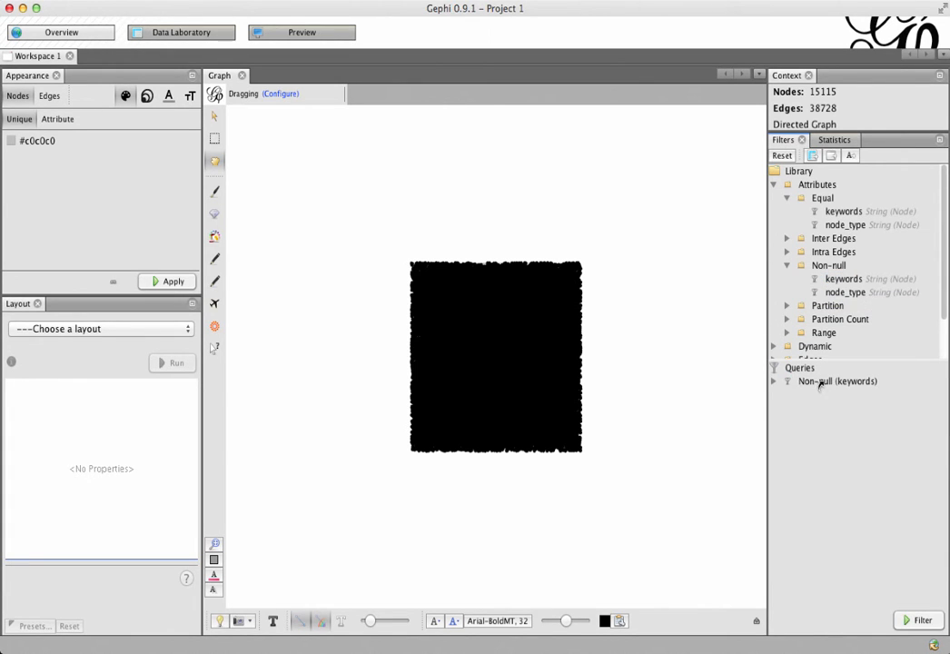
click(914, 621)
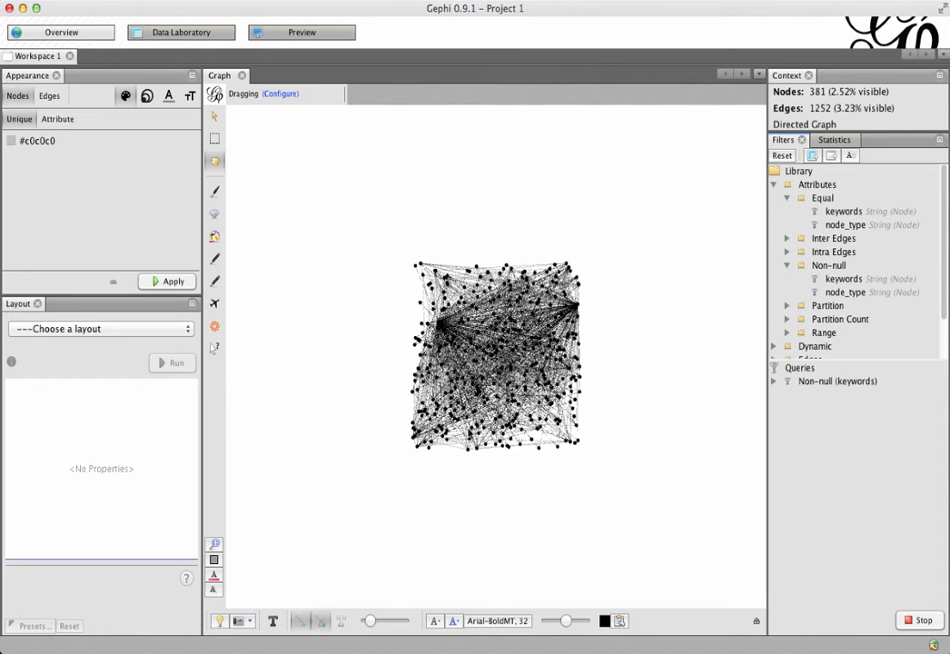
- Run the ForceAtlas 2 layout briefly on the filtered keyword network and stop it once the nodes have spread out
click(151, 332)
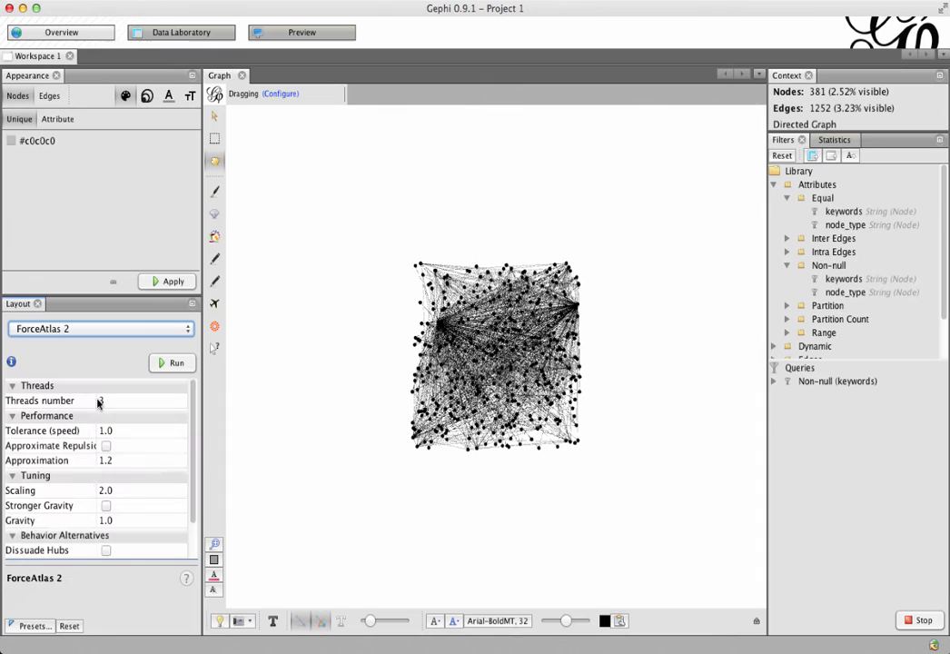
click(174, 363)
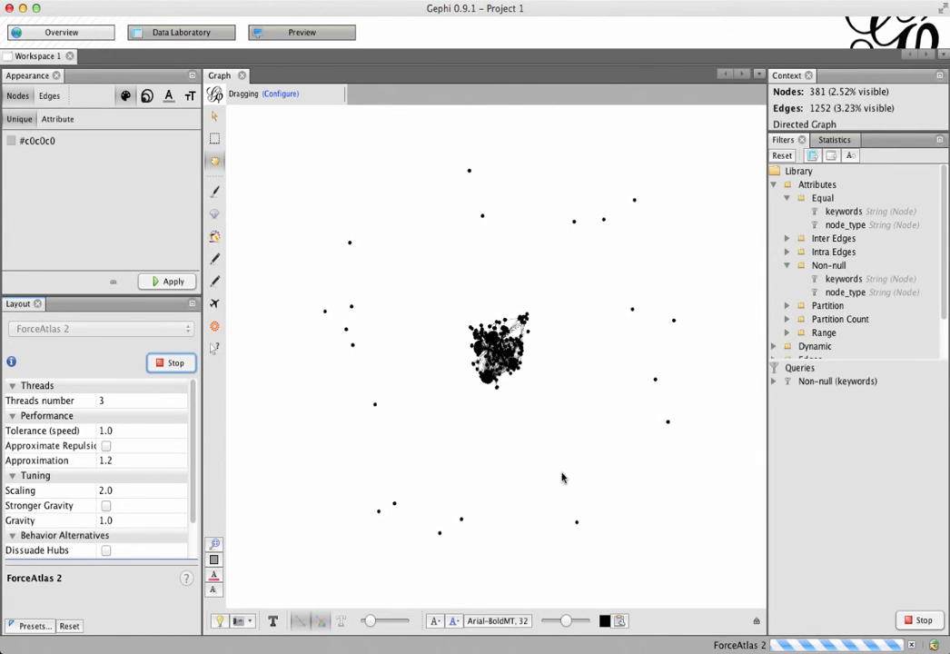
click(172, 366)
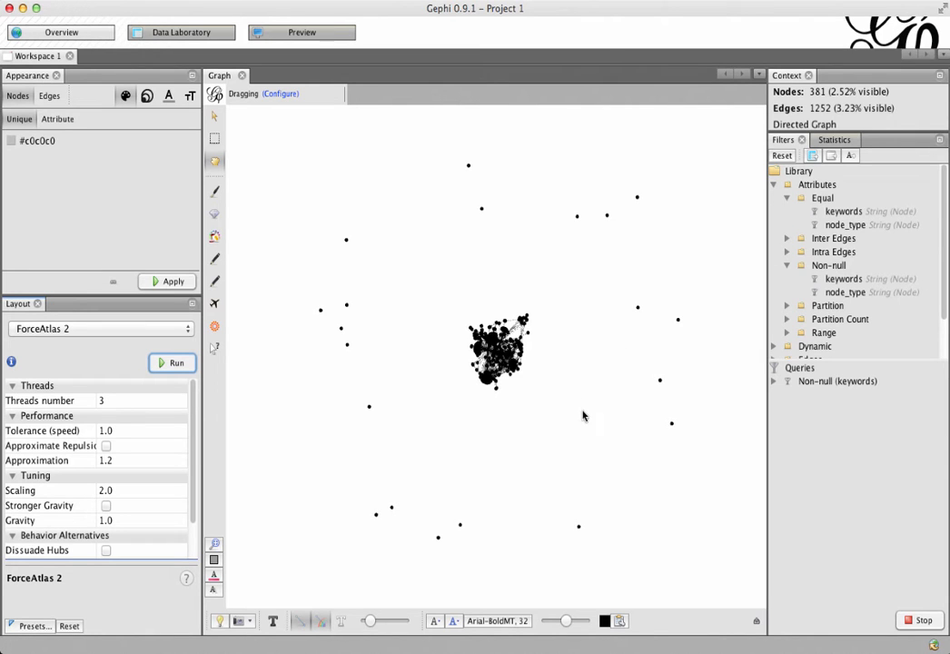
scroll(506, 363, up, 5)
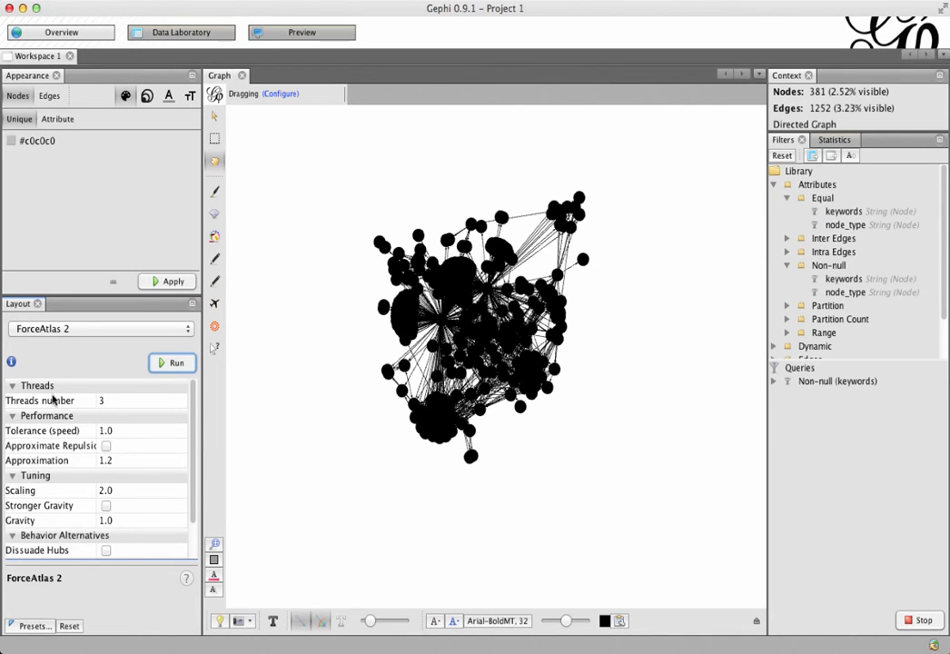
- Run the Yifan Hu layout on the filtered keyword network and stop it once the arrangement has settled
click(70, 330)
scroll(90, 399, down, 3)
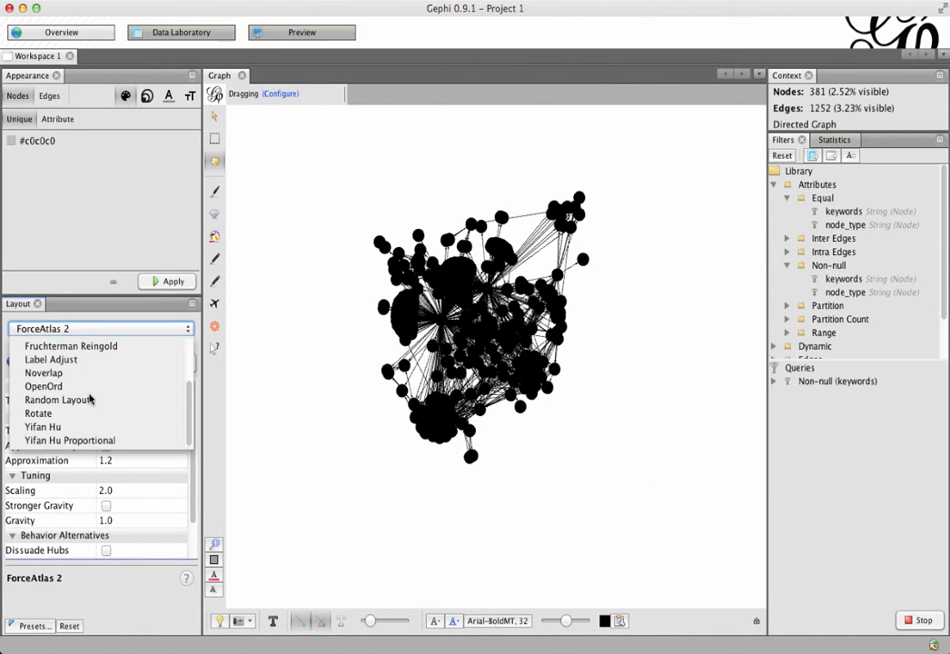
click(73, 440)
click(76, 329)
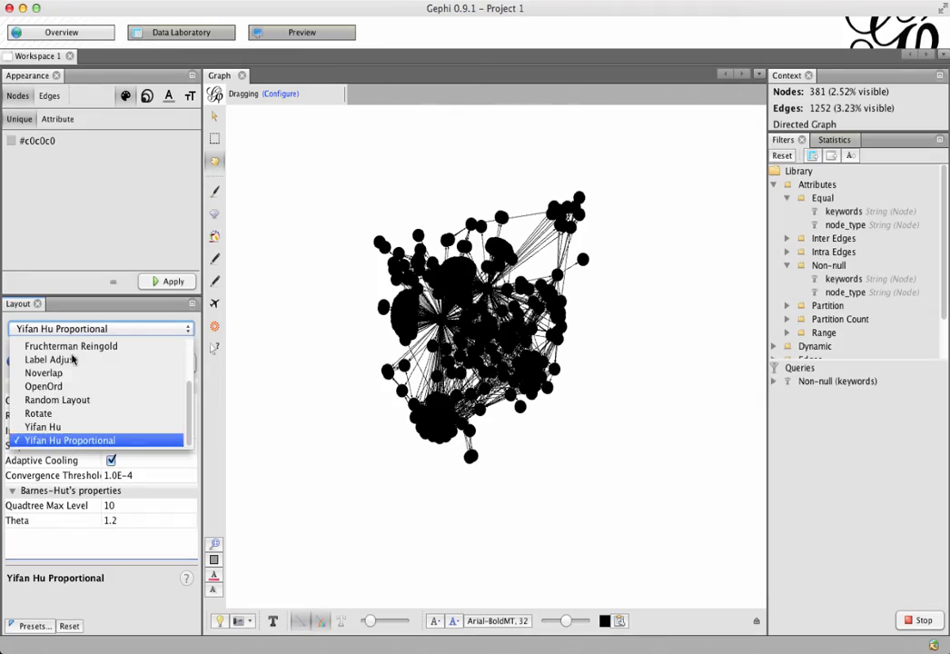
click(45, 427)
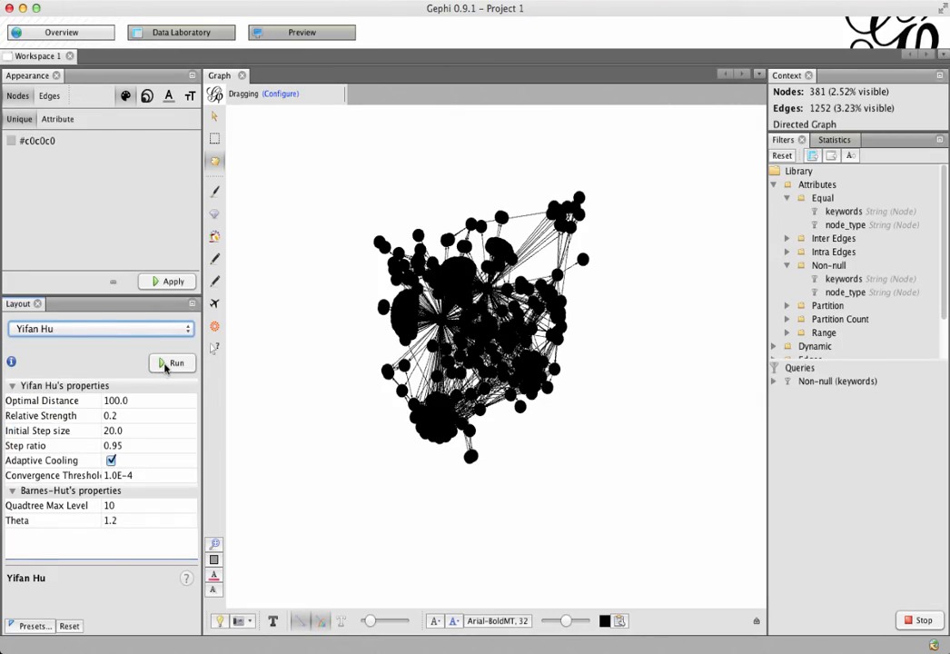
click(166, 363)
scroll(320, 387, down, 5)
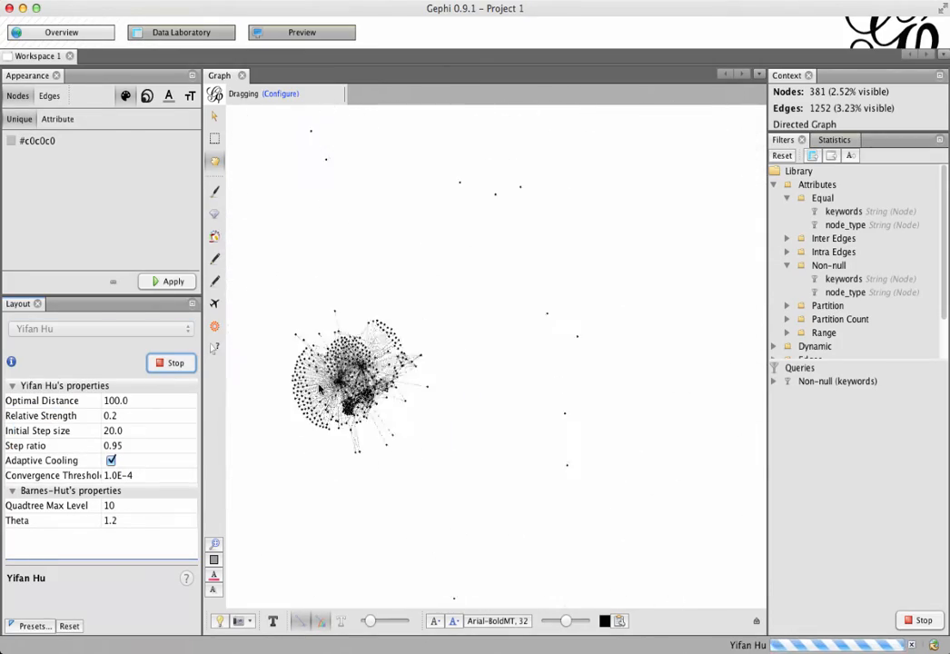
scroll(319, 388, up, 5)
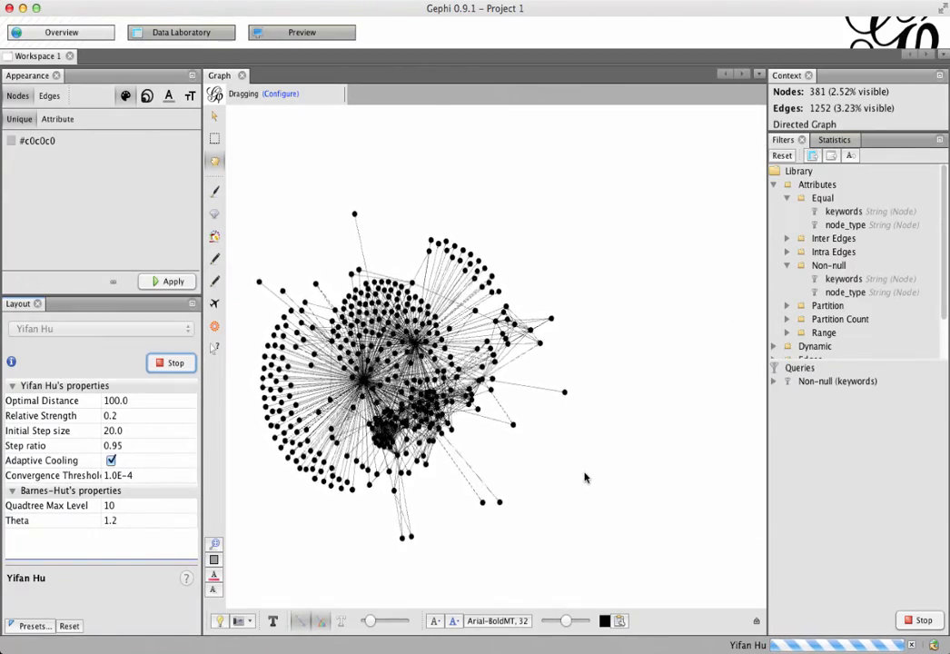
click(161, 364)
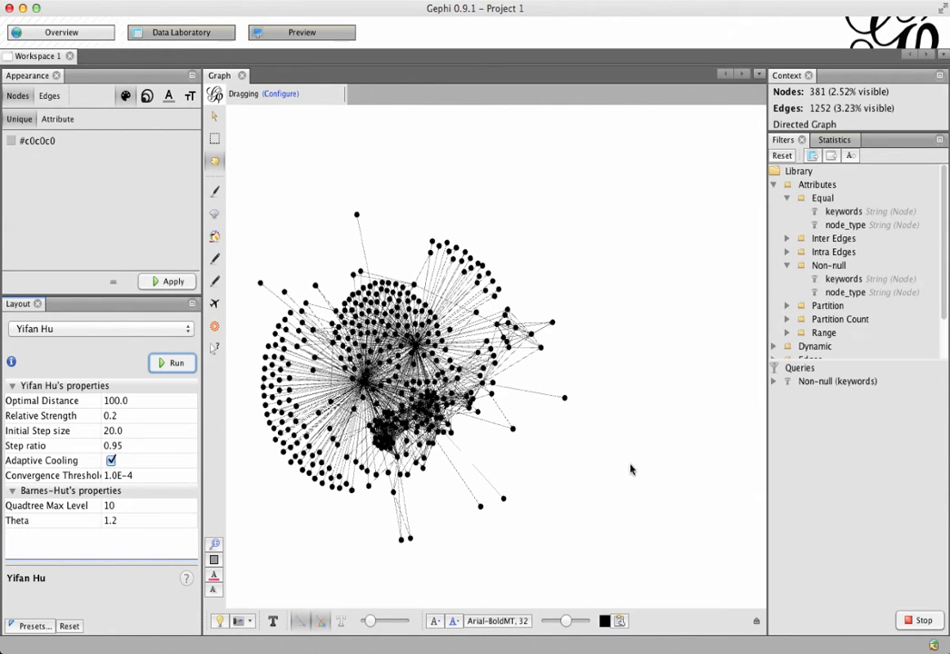
- Color the nodes by the keywords attribute using the default palette
click(56, 119)
click(49, 144)
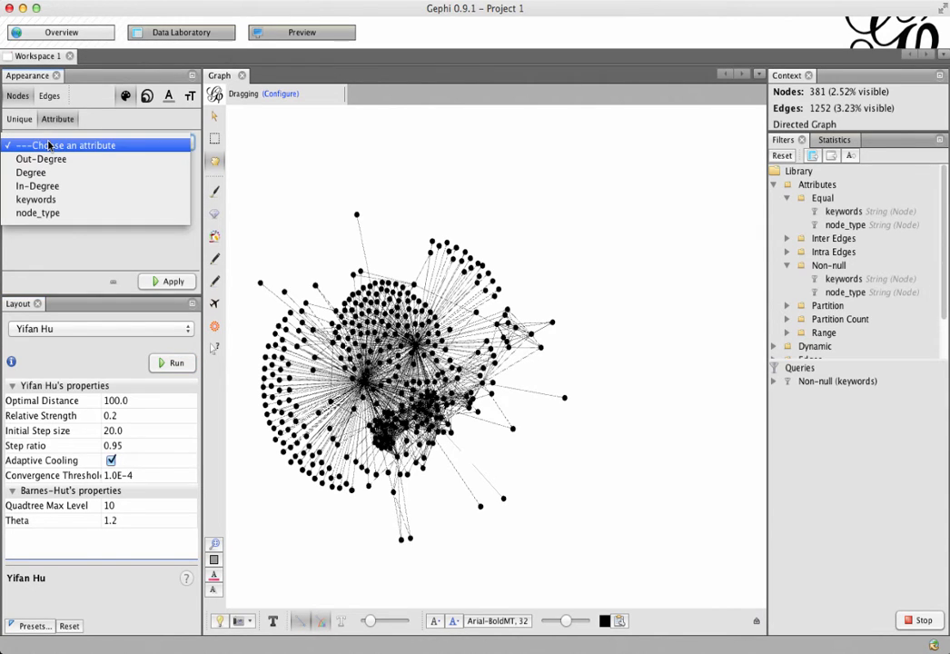
click(41, 199)
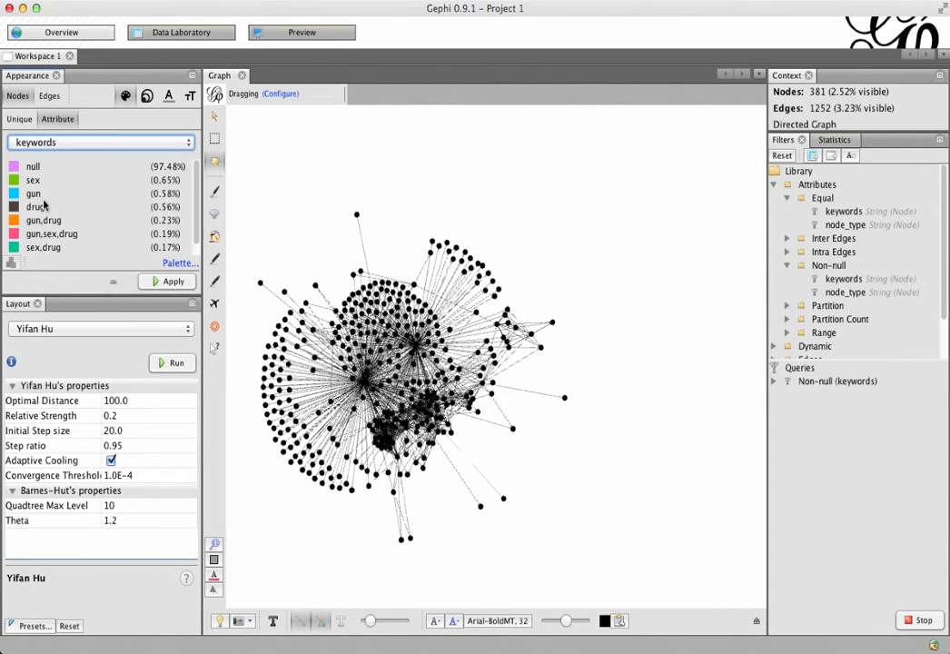
scroll(83, 193, down, 1)
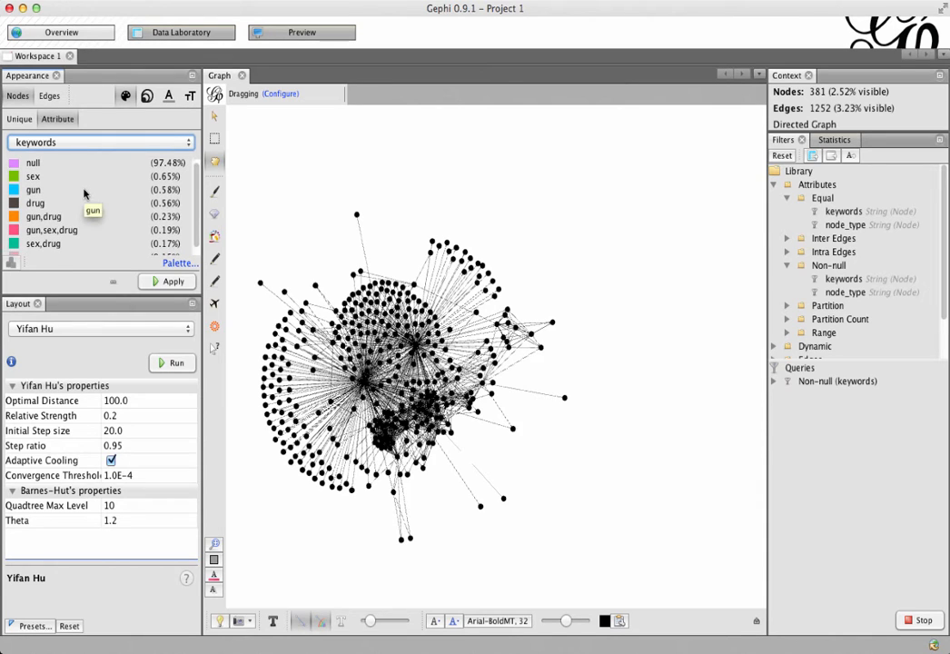
scroll(84, 204, up, 1)
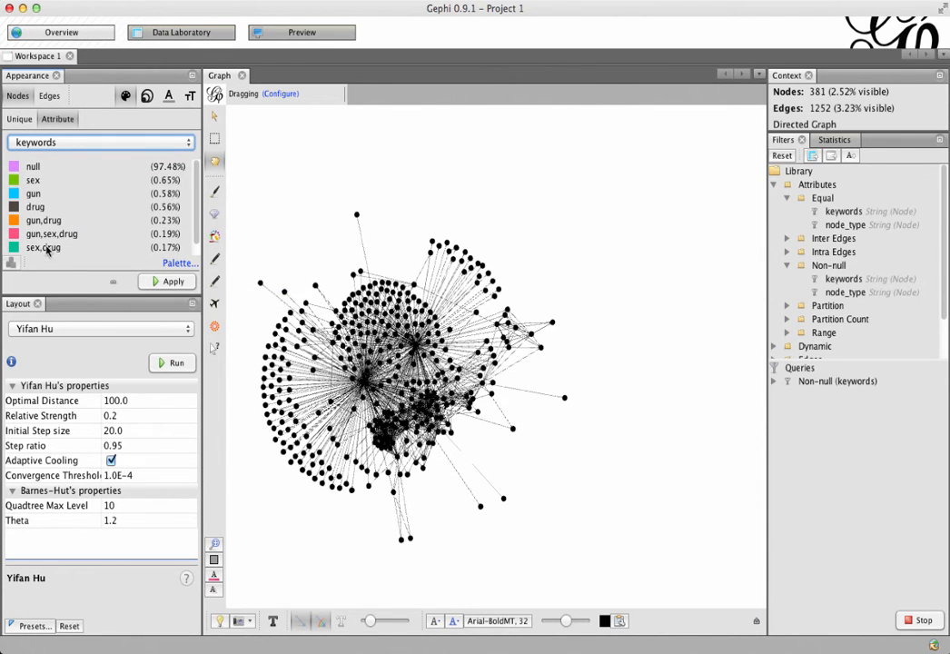
click(164, 282)
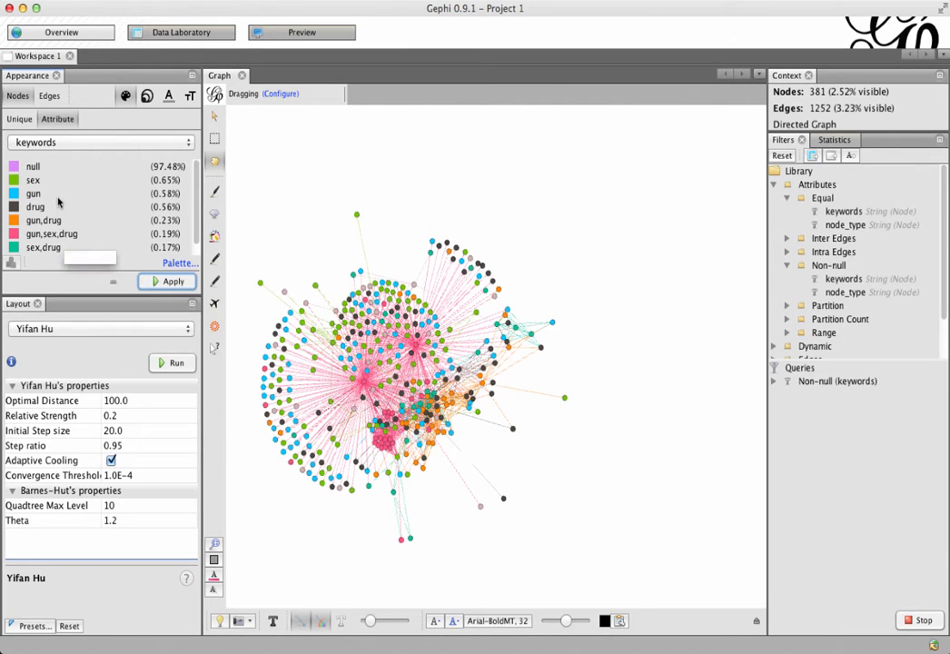
- Change the single-keyword category colors to red for sex, blue for gun and yellow for drug
click(15, 182)
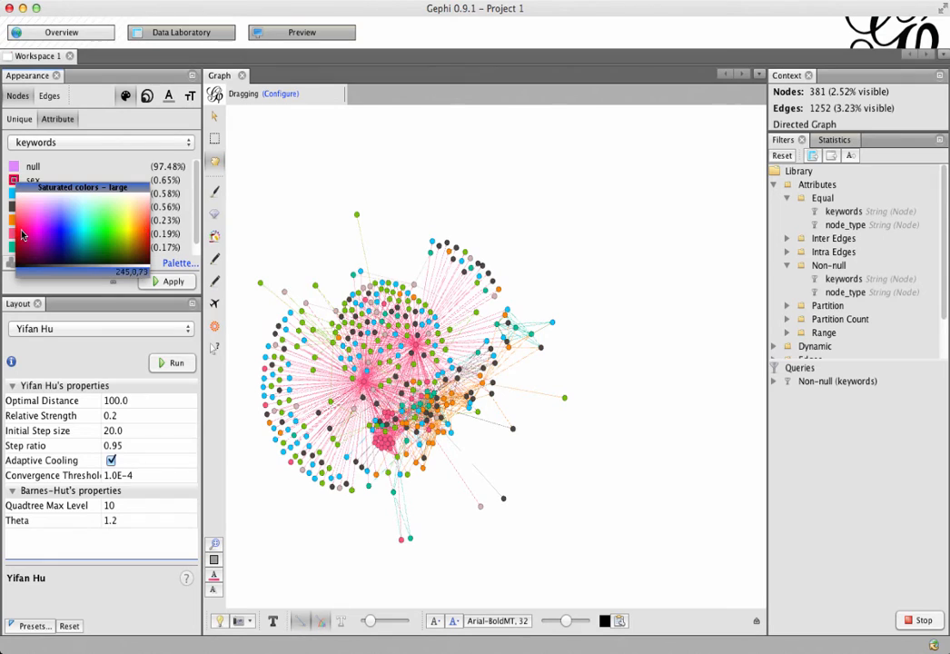
click(19, 234)
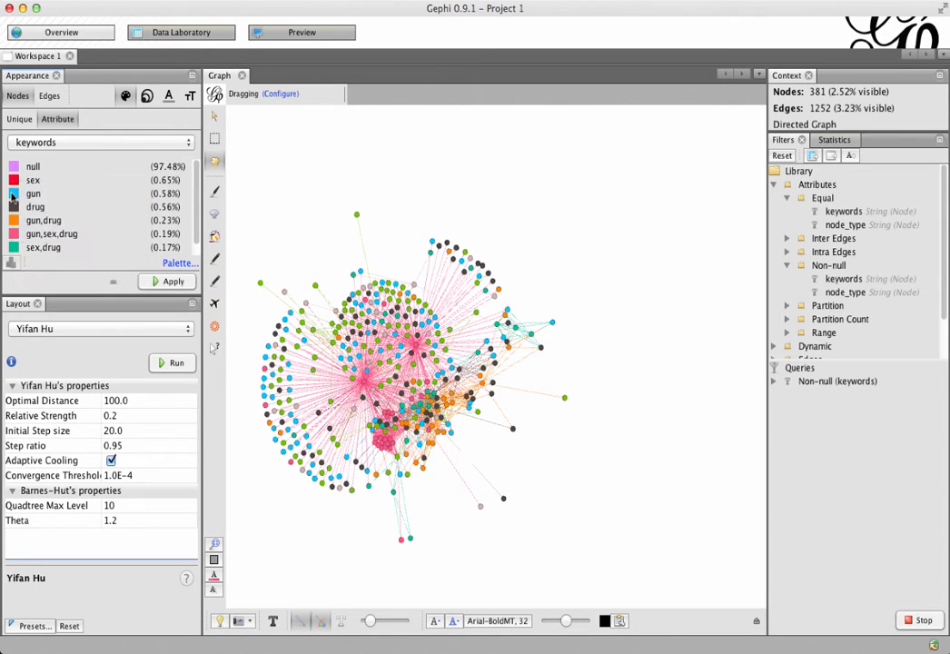
click(13, 194)
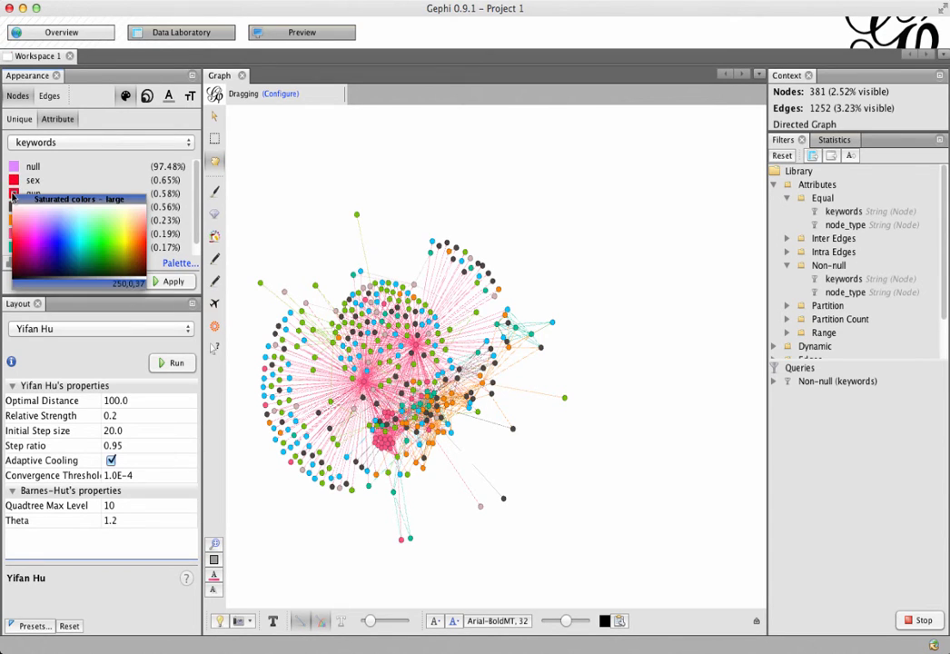
click(61, 247)
click(13, 207)
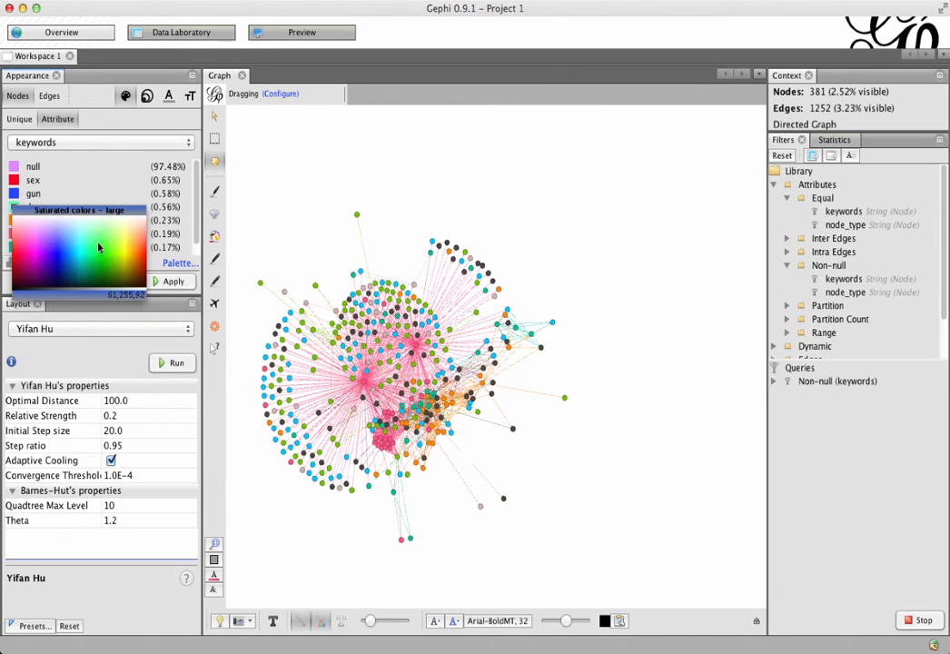
click(124, 253)
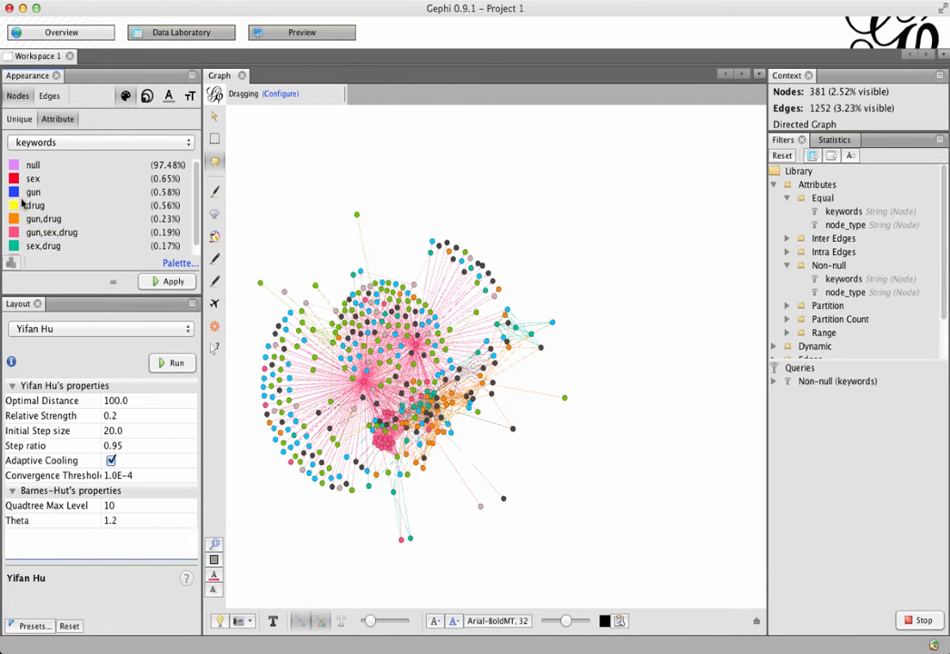
- Set the gun,drug category color to green and the gun,sex,drug category color to gray
click(13, 219)
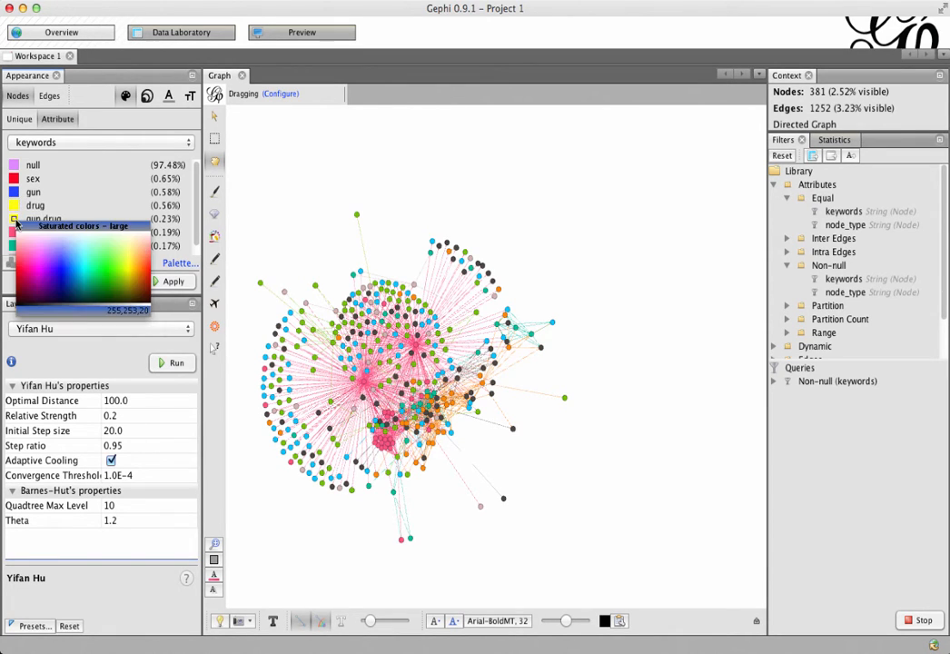
click(104, 271)
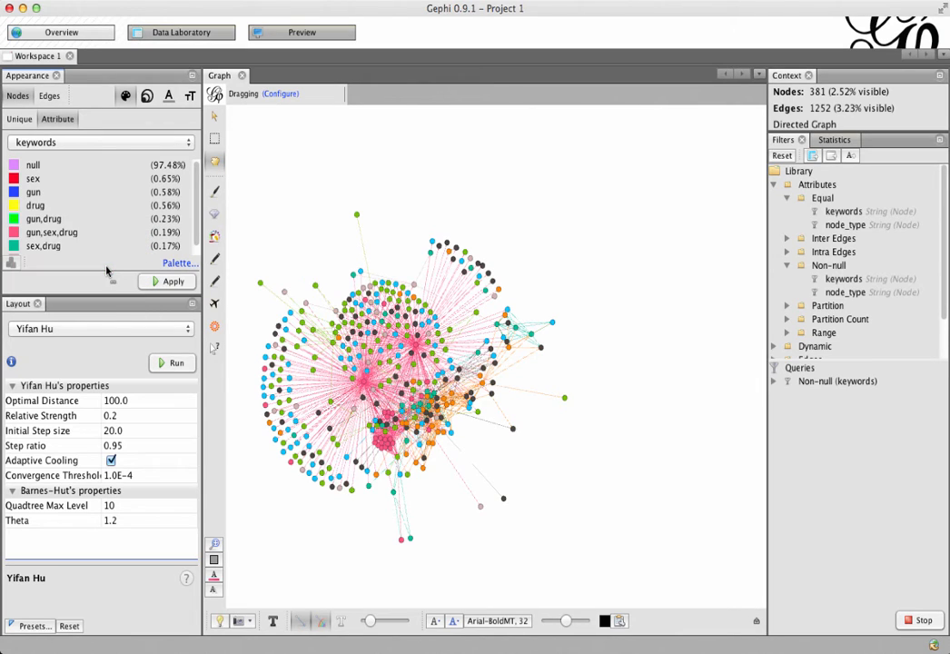
click(12, 221)
drag(13, 221, 101, 274)
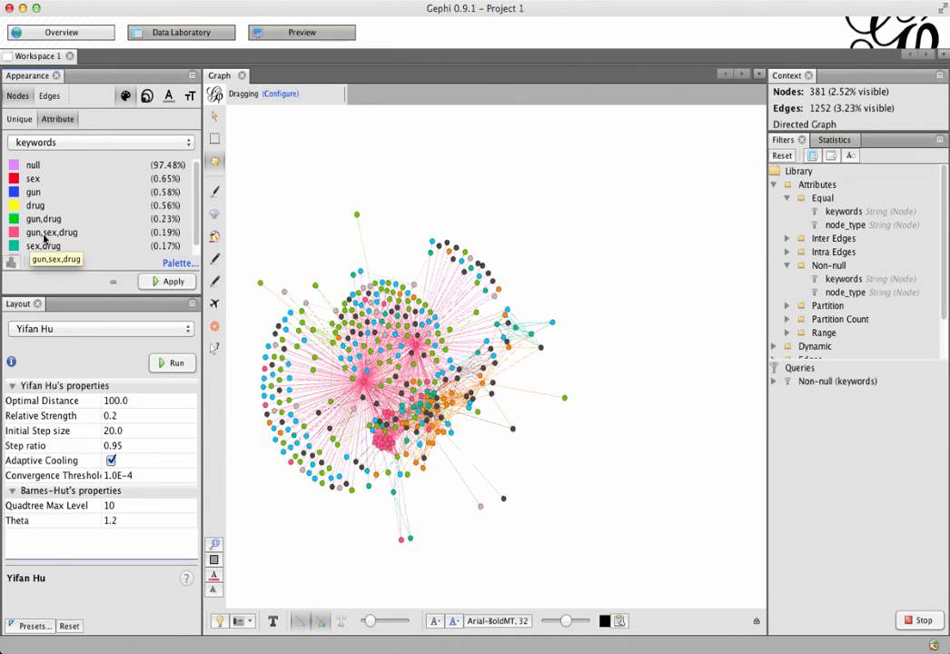
drag(13, 232, 114, 324)
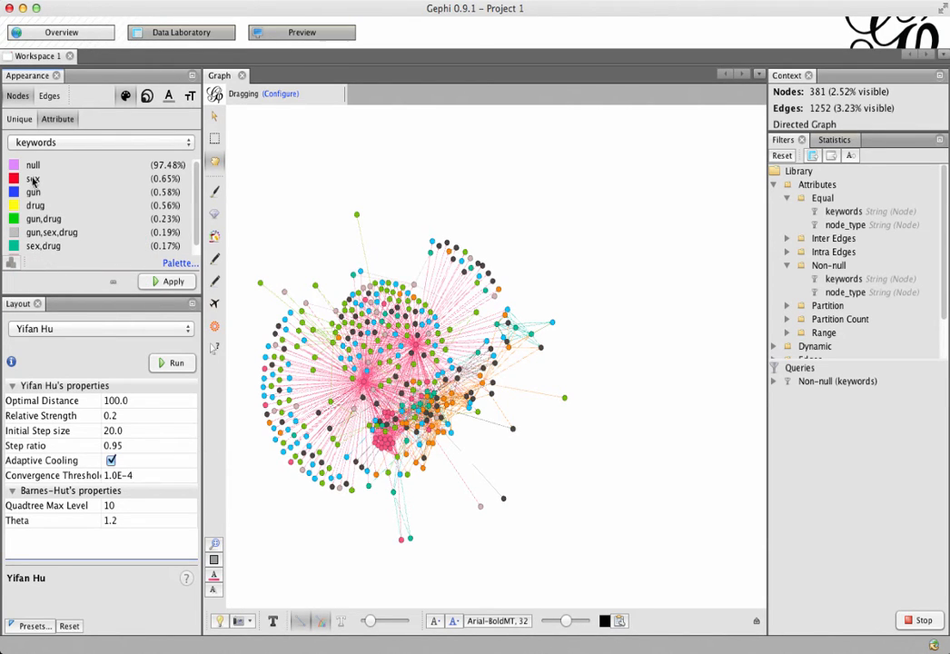
- Set sex,drug to orange and gun,sex to purple, and apply the custom keyword colors to the nodes
click(16, 249)
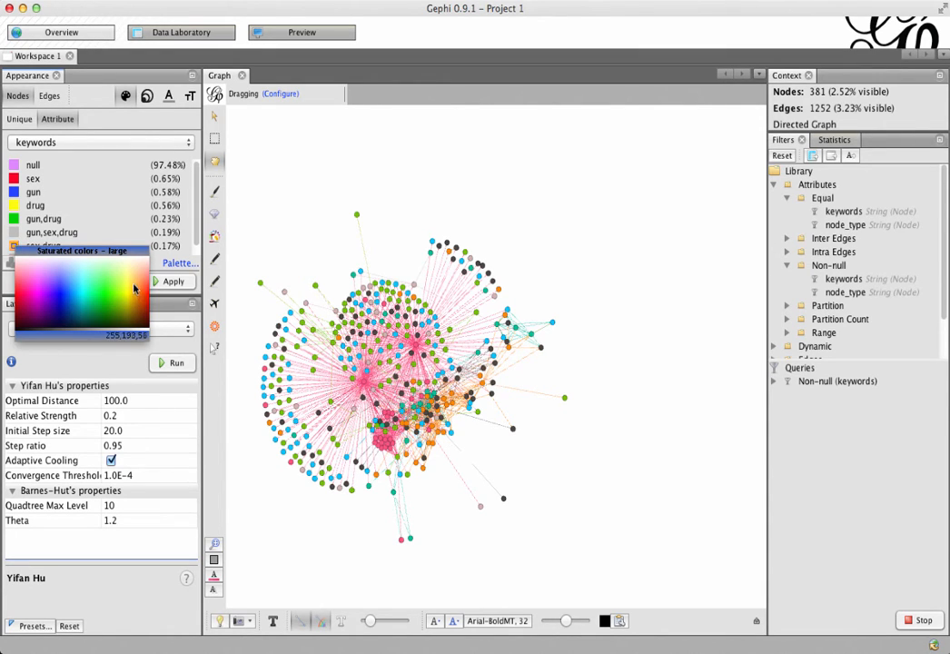
click(134, 293)
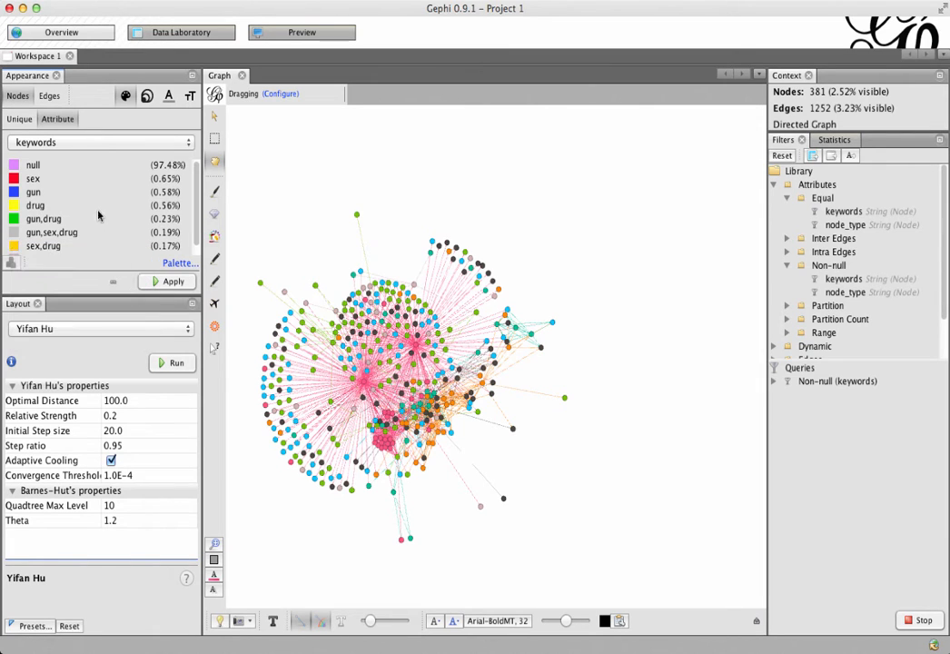
scroll(95, 209, down, 1)
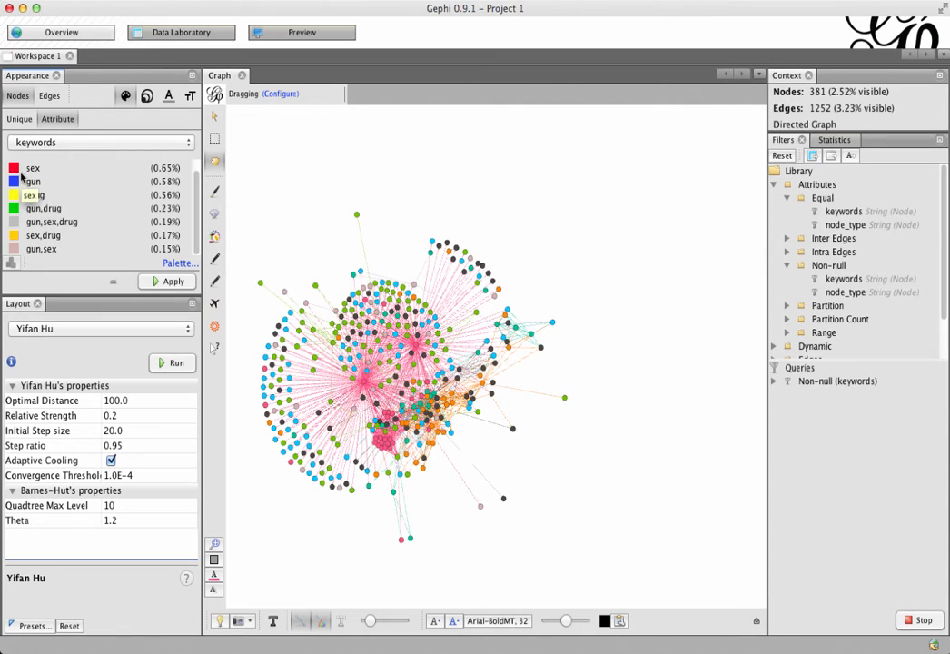
click(13, 252)
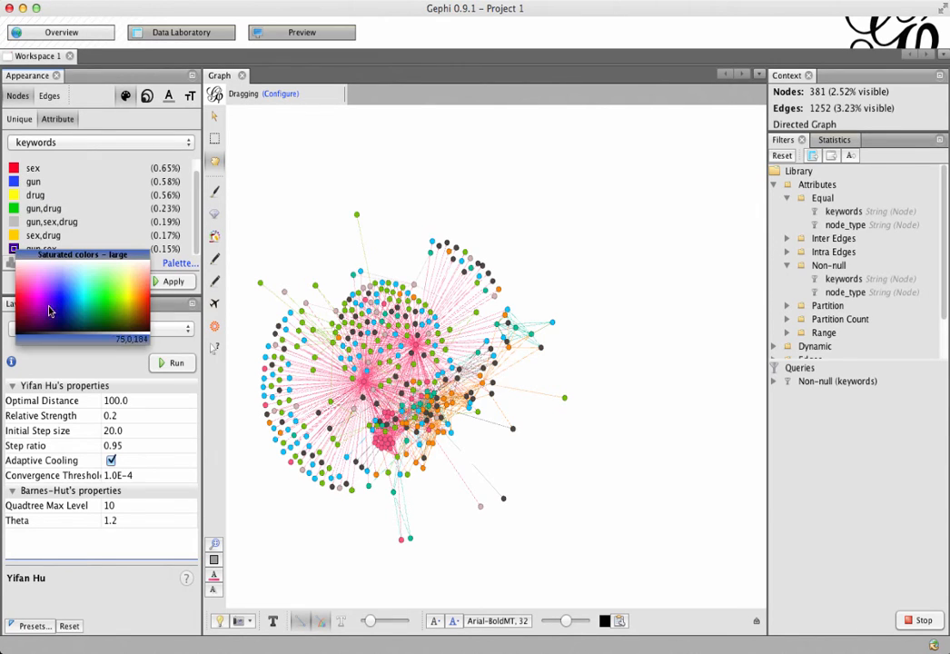
click(46, 306)
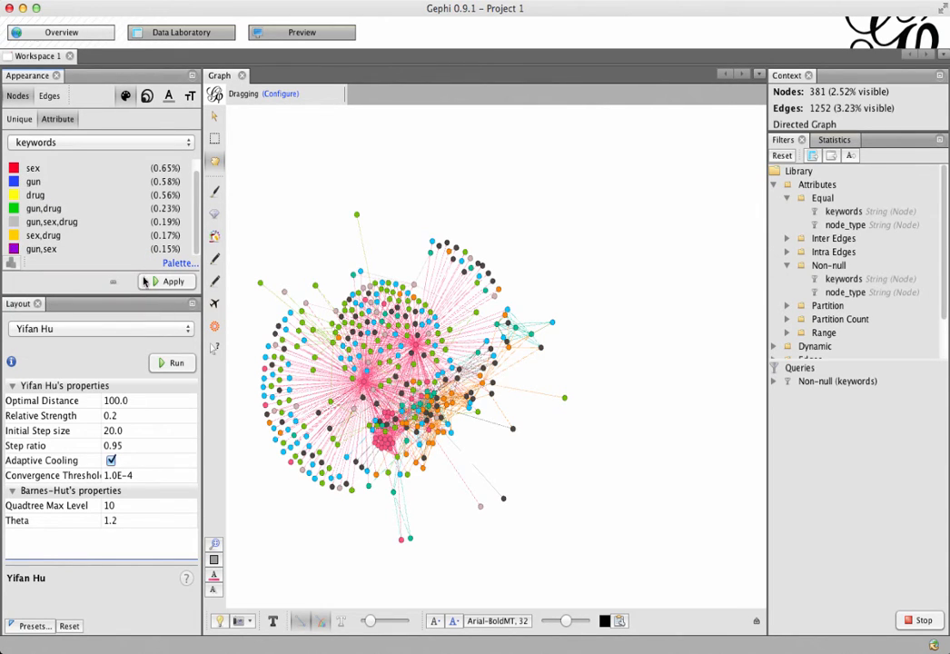
click(146, 282)
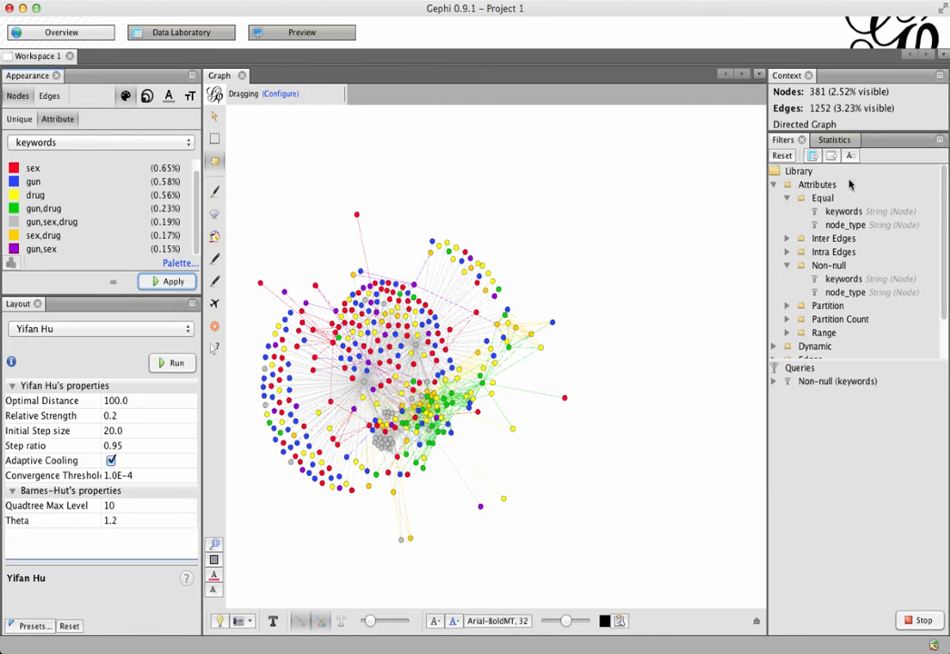
- Calculate the Network Diameter statistic for the filtered network as a directed graph and dismiss its report
click(834, 140)
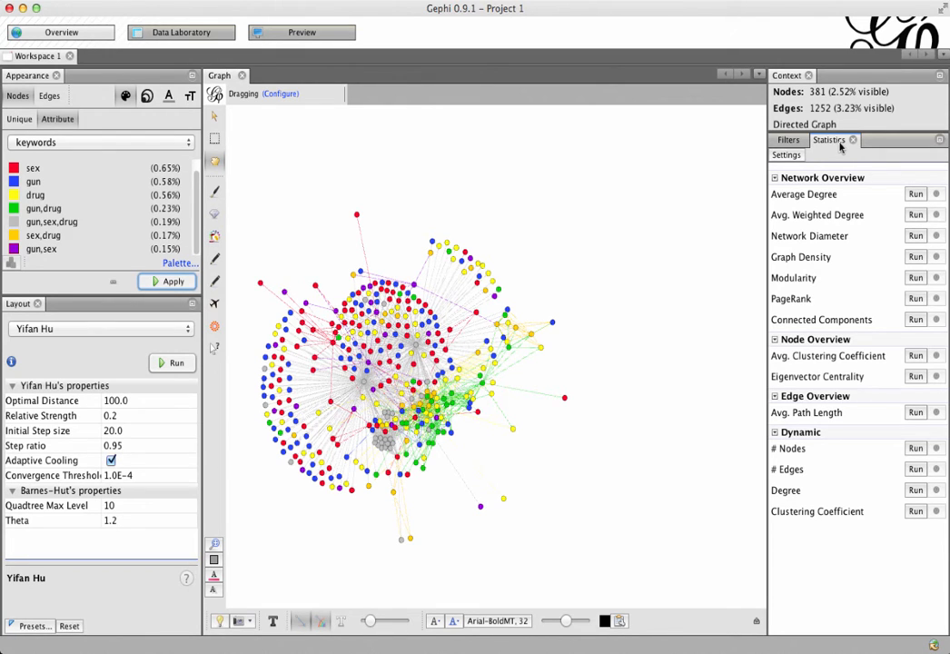
click(916, 237)
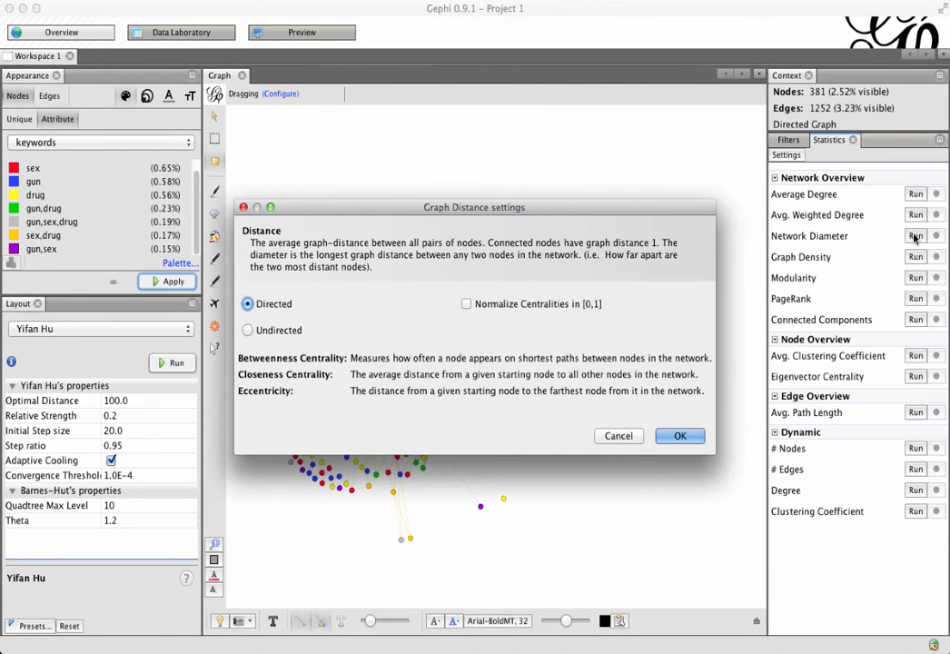
click(679, 436)
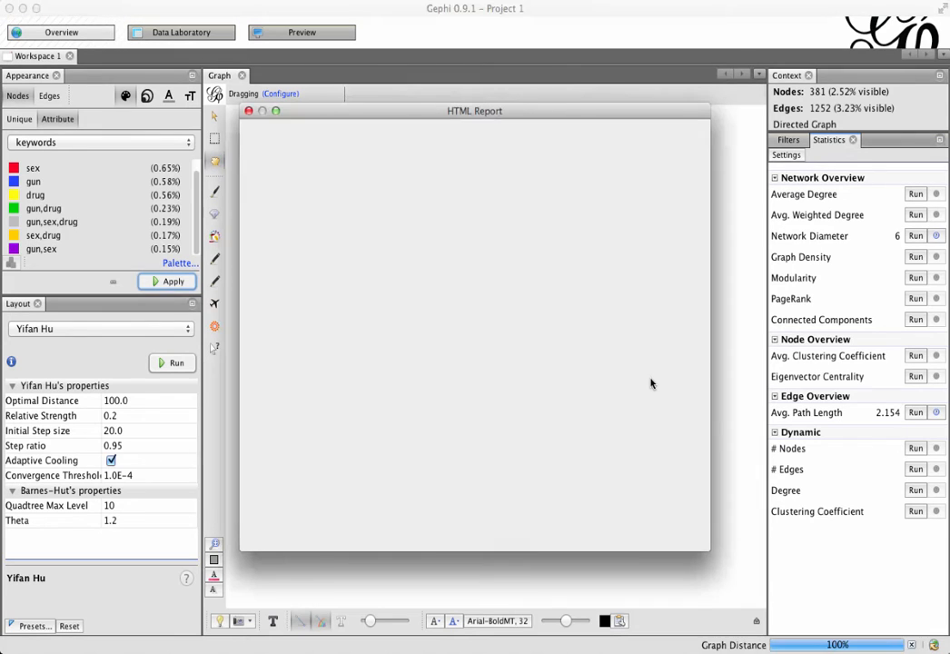
click(682, 535)
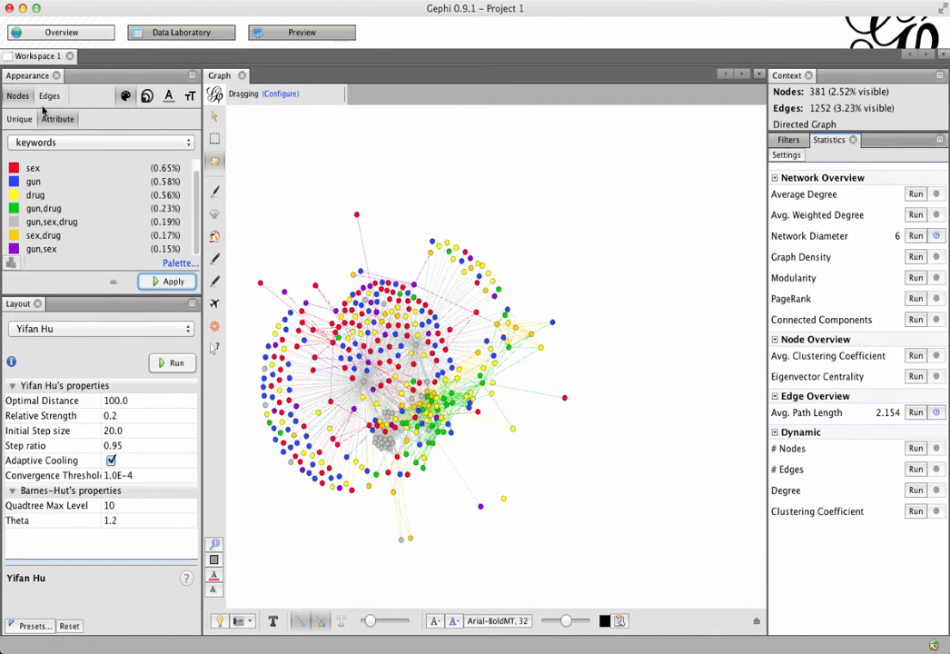
- Size the nodes by Betweenness Centrality from 10 to 50 and return to the keywords color legend
click(147, 97)
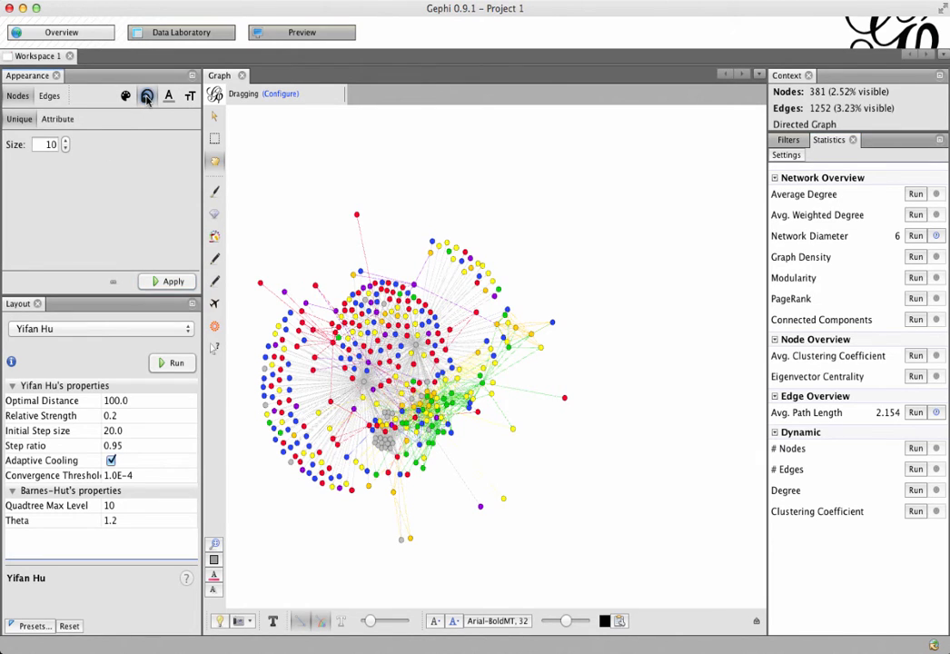
click(64, 118)
click(57, 143)
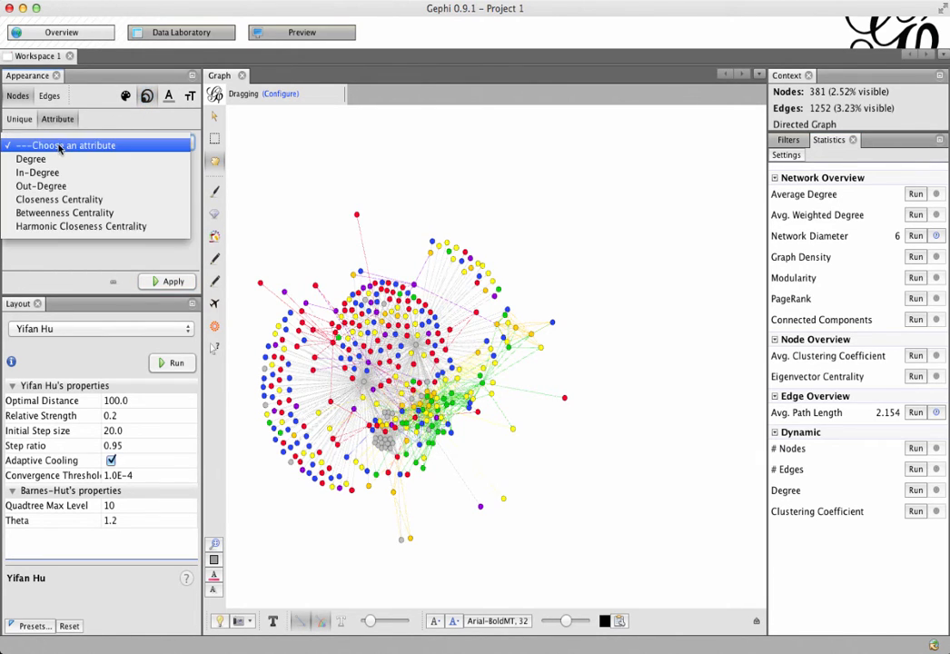
click(68, 214)
click(178, 281)
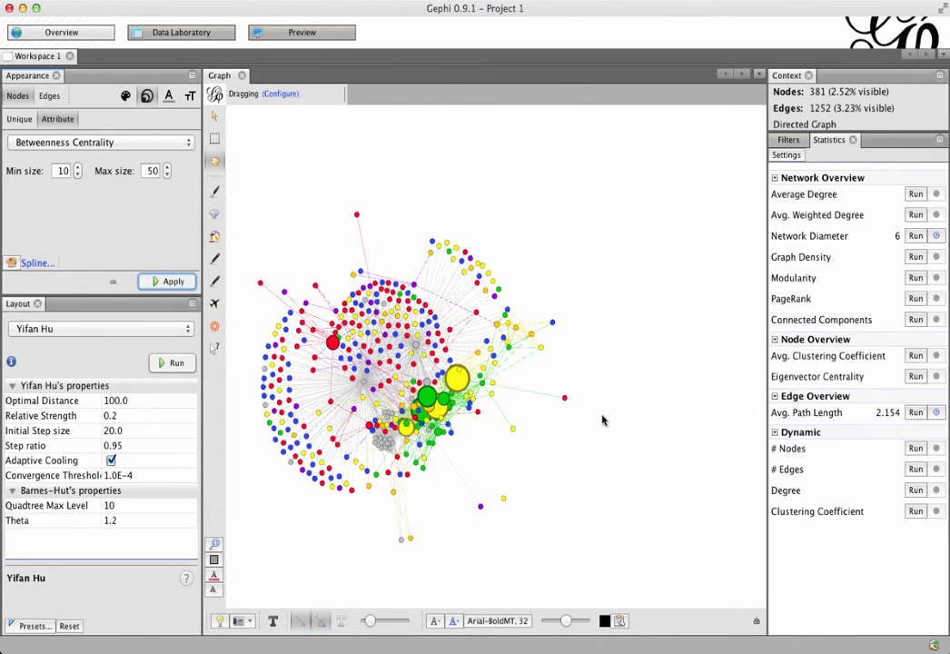
click(125, 96)
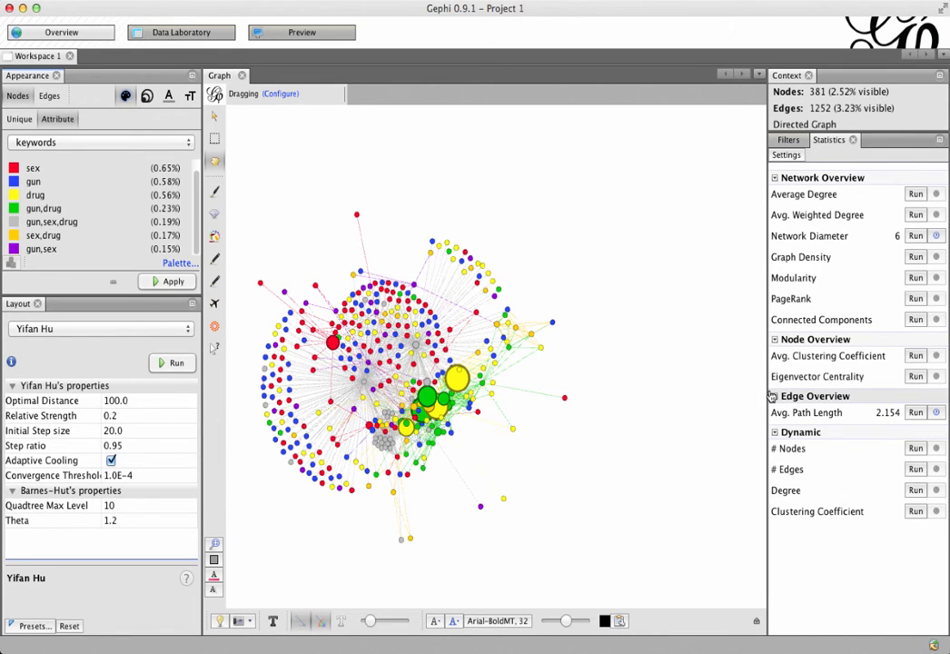
- Calculate Eigenvector Centrality for the filtered network as a directed graph with 100 iterations and dismiss its report
click(915, 377)
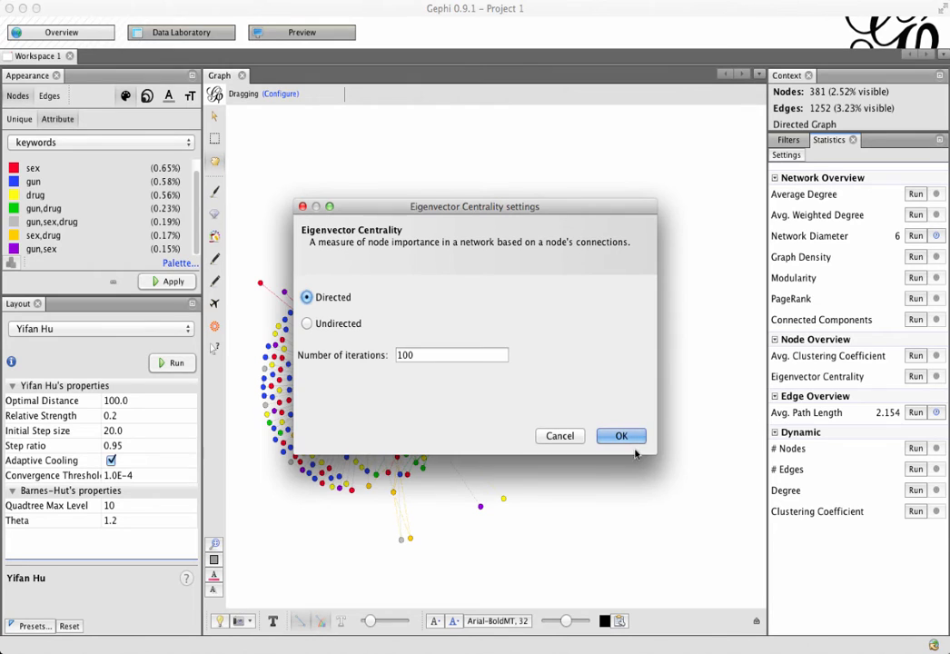
click(621, 436)
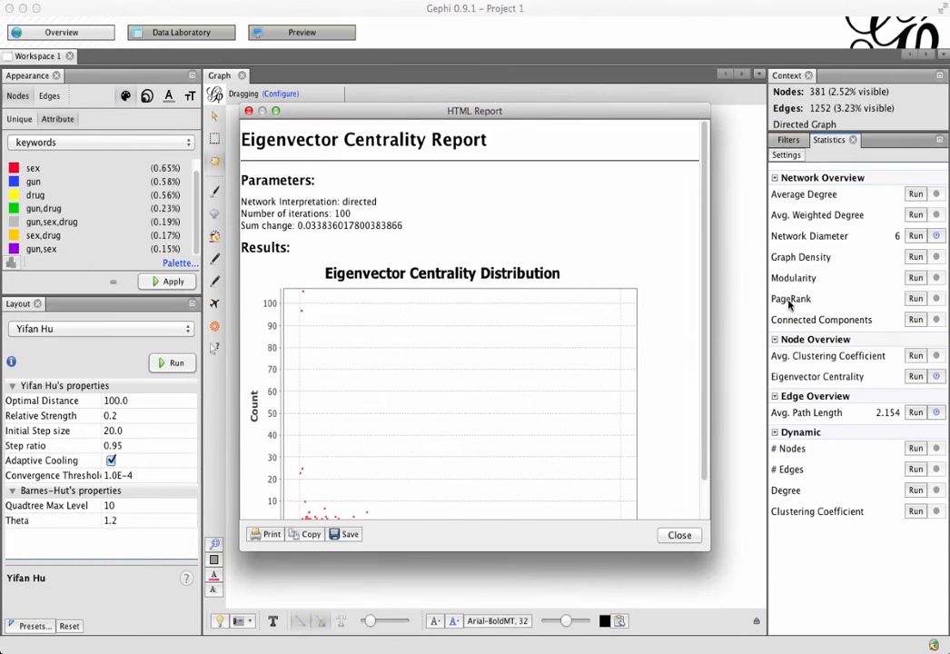
click(680, 535)
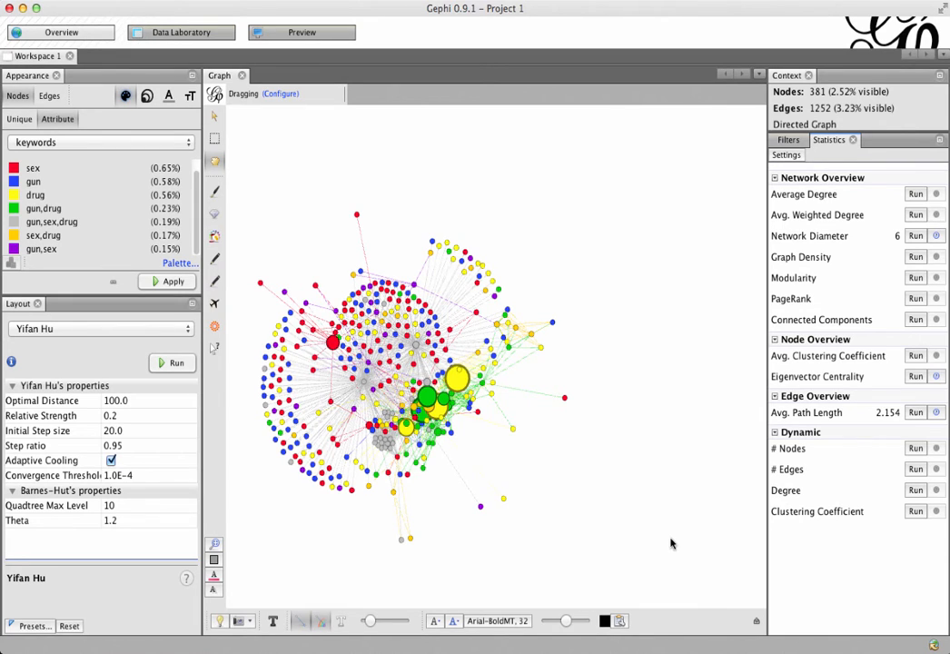
- Size the nodes by Eigenvector Centrality from 10 to 50
click(147, 96)
click(123, 143)
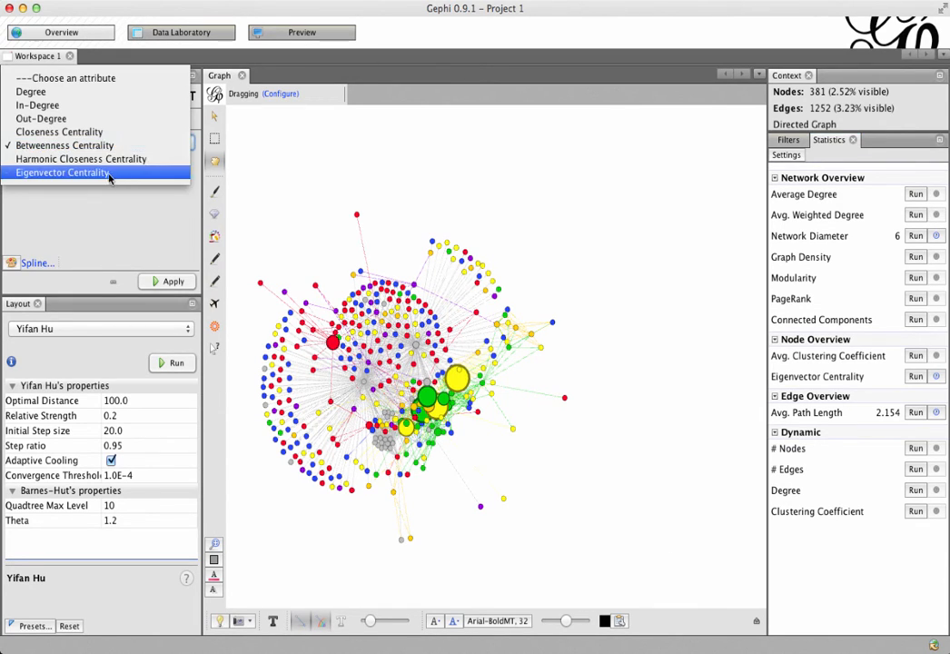
click(109, 174)
click(169, 284)
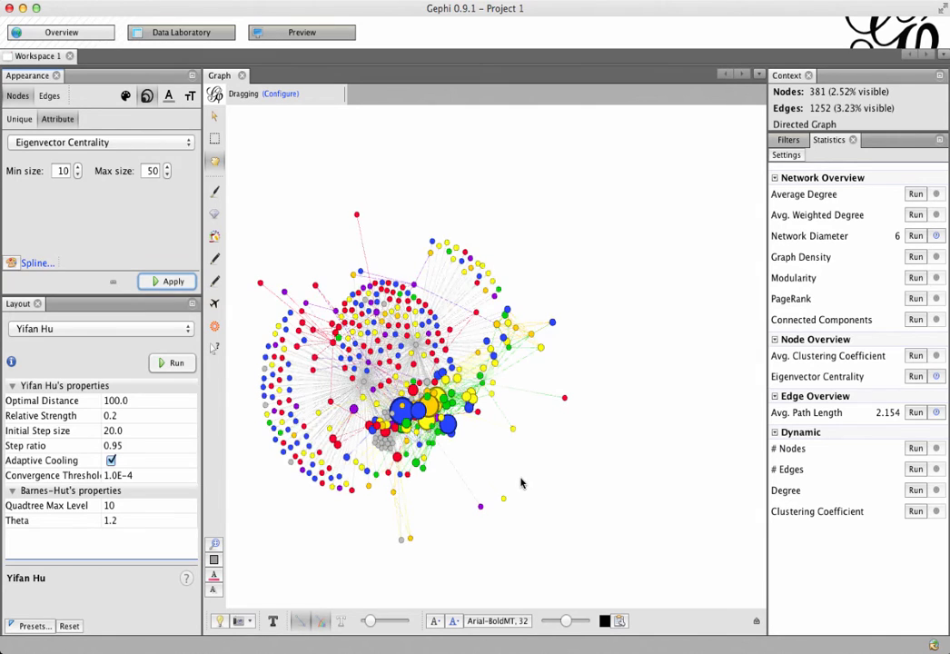
click(126, 96)
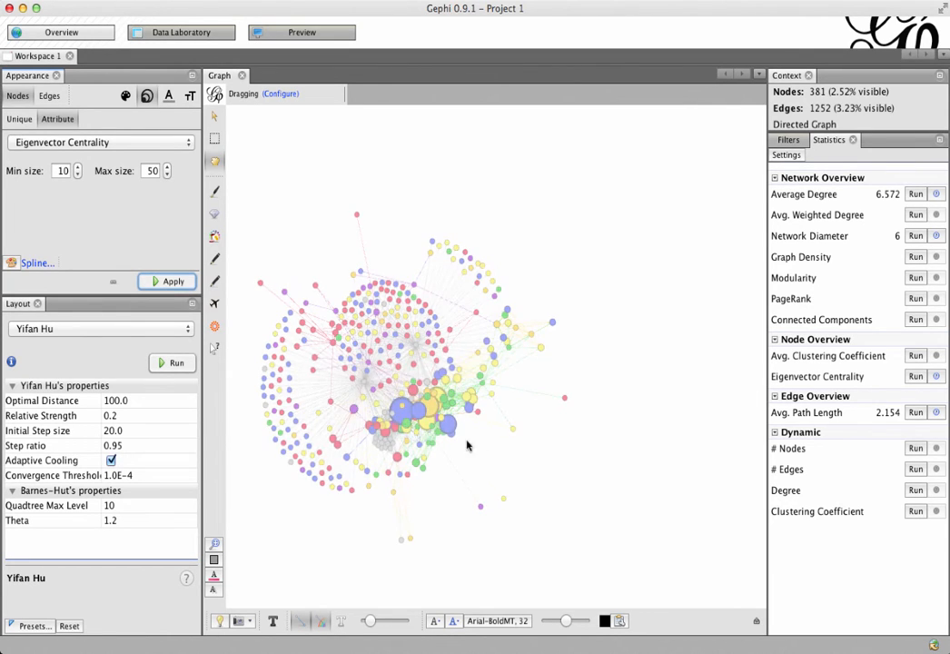
scroll(440, 417, up, 4)
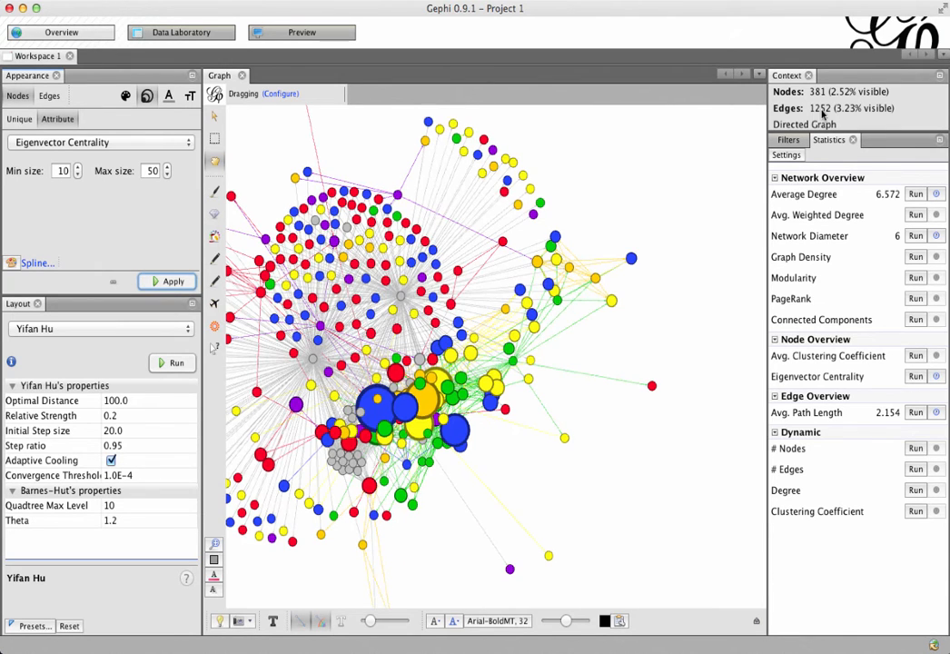
- Add a Degree Range topology filter as a subfilter of the Non-null (keywords) query and show its settings
click(787, 140)
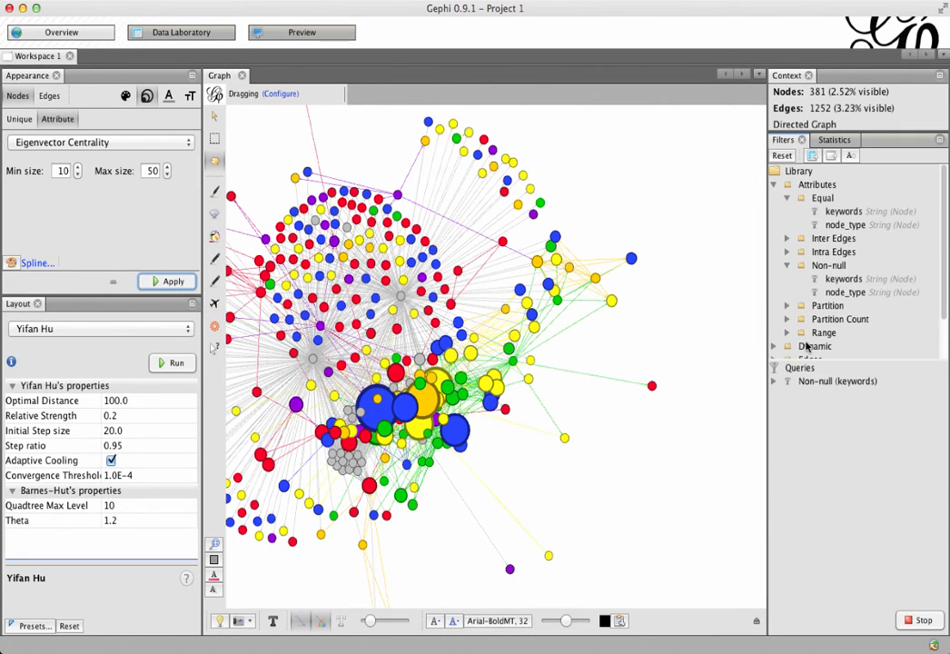
click(774, 382)
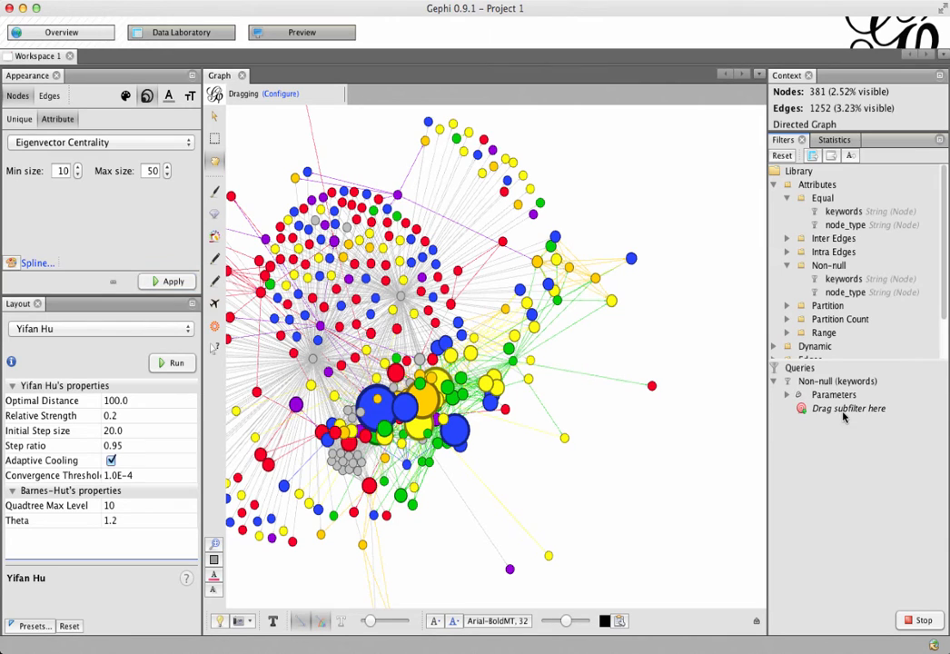
click(774, 185)
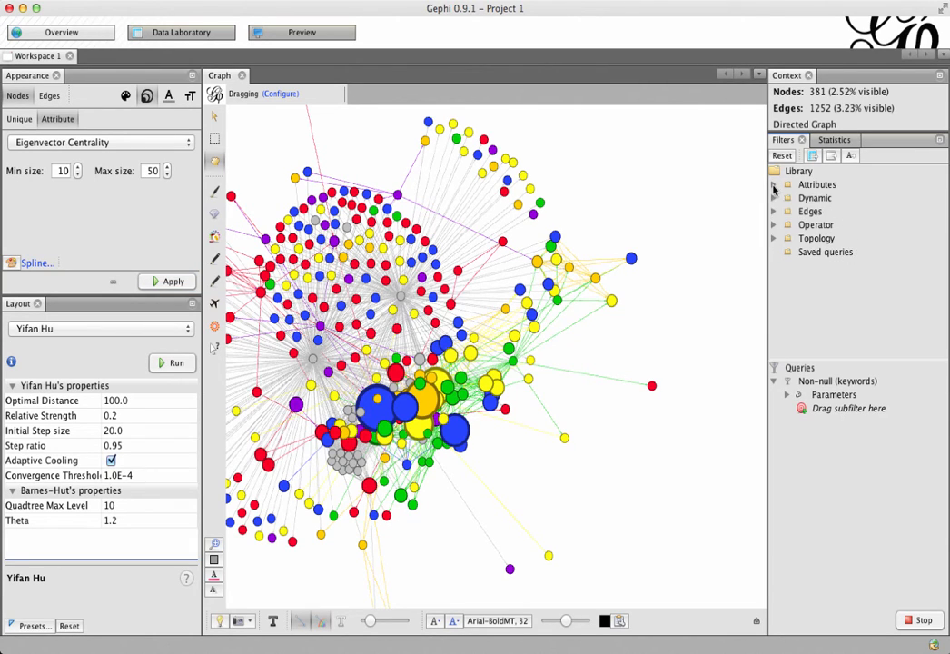
double_click(815, 240)
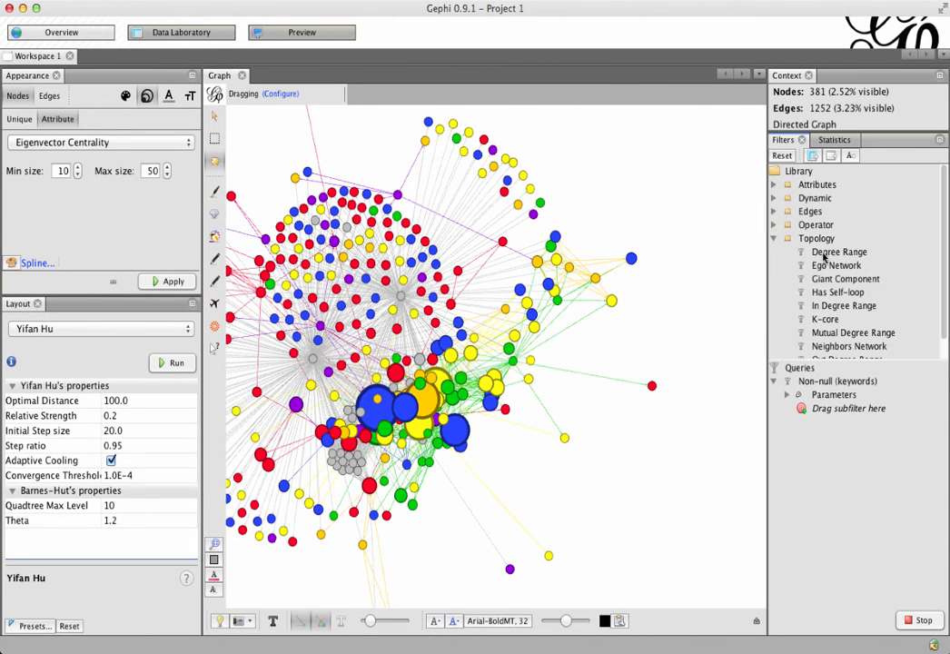
drag(824, 258, 835, 412)
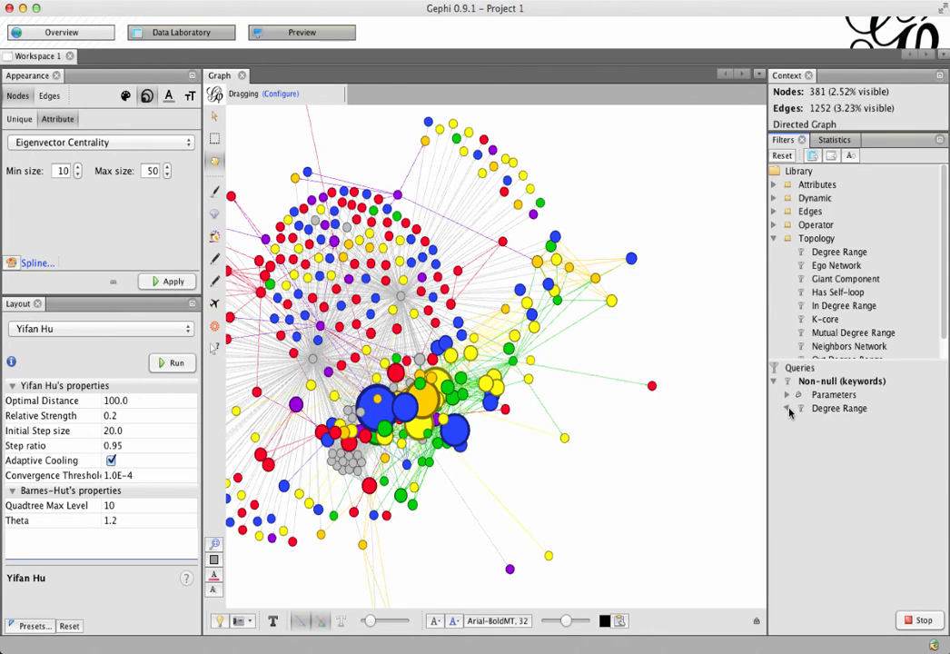
click(786, 409)
click(837, 408)
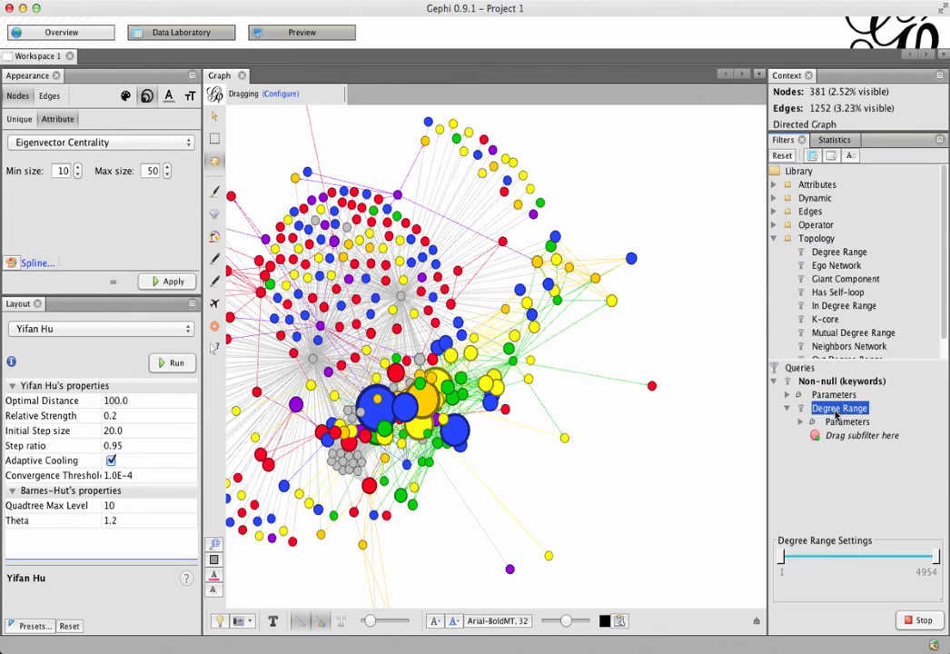
- Try the Degree Range filter with a minimum degree of 2, rerun the query, and restore the minimum to 1
click(783, 572)
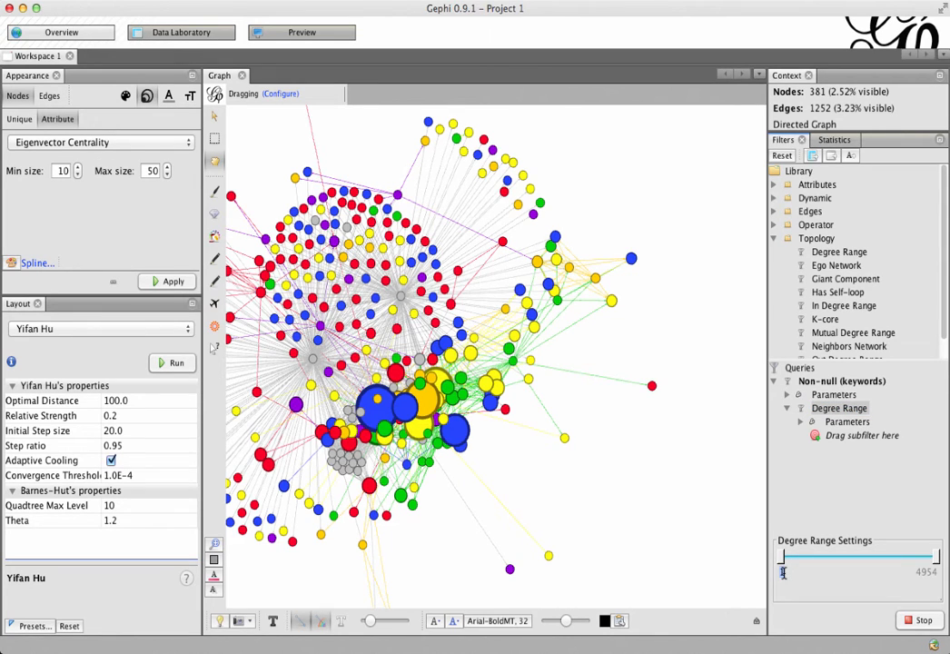
text(2)
key(Return)
click(783, 572)
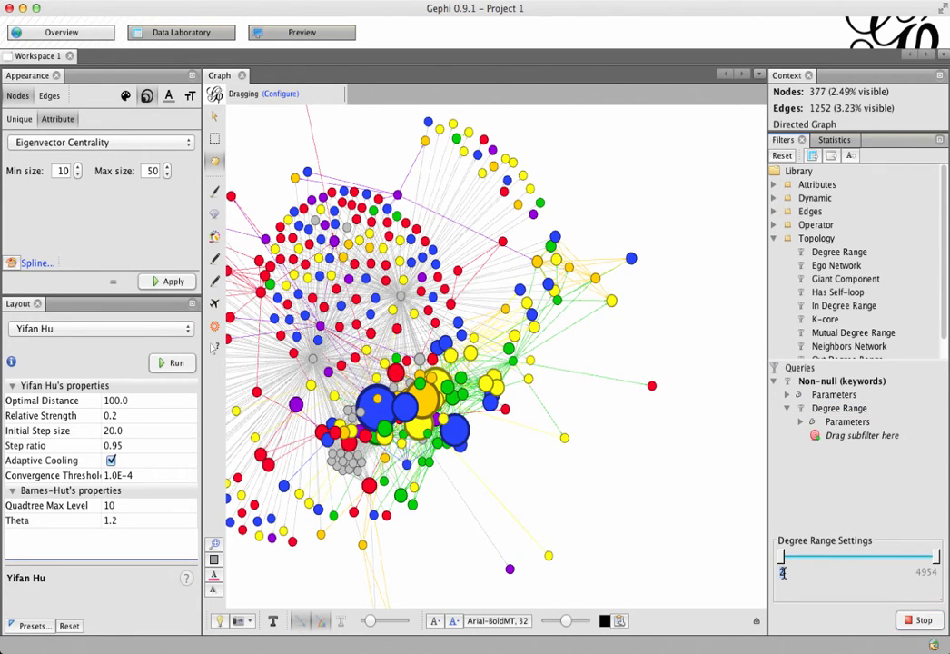
key(Return)
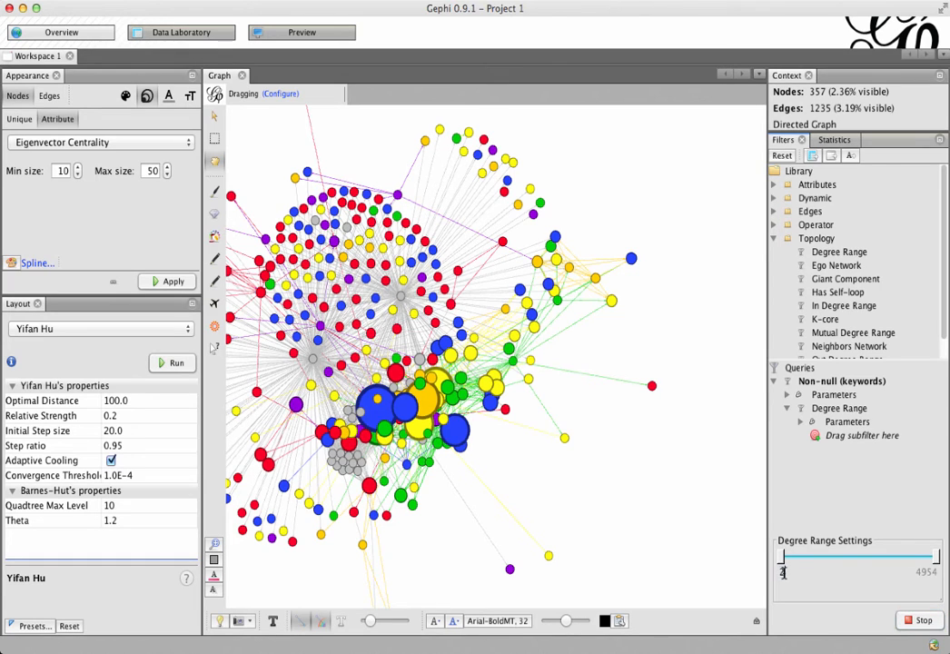
click(783, 574)
text(2)
key(Return)
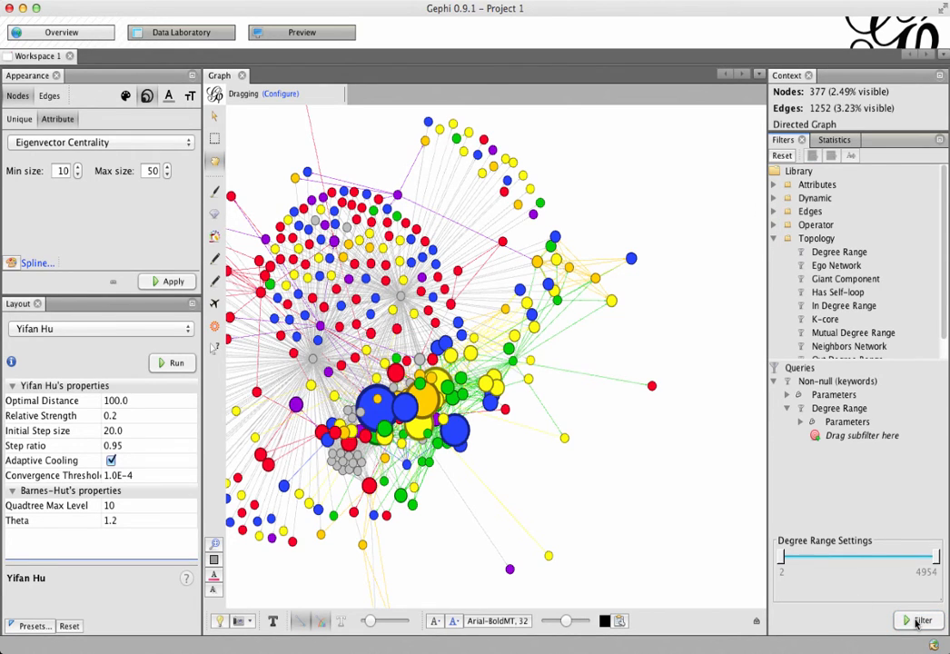
click(919, 621)
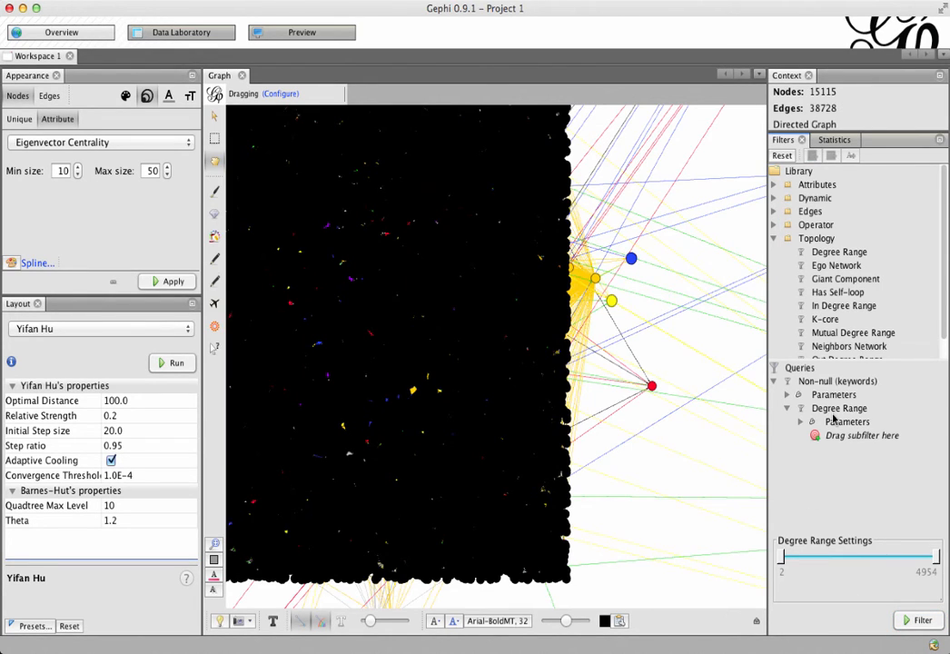
click(919, 622)
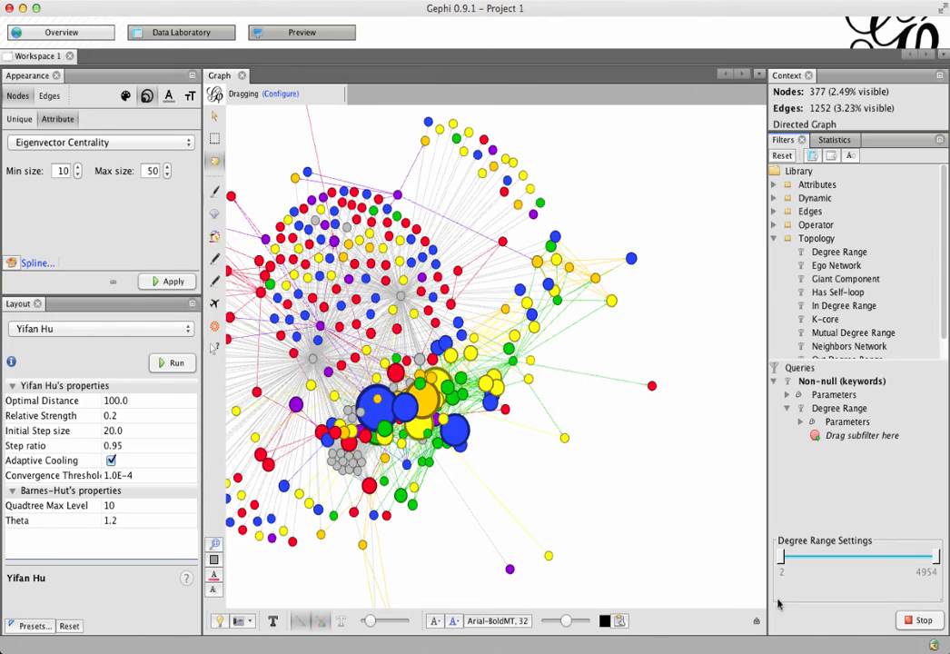
mouse_move(782, 556)
mouse_down()
mouse_move(798, 558)
mouse_move(782, 563)
mouse_up()
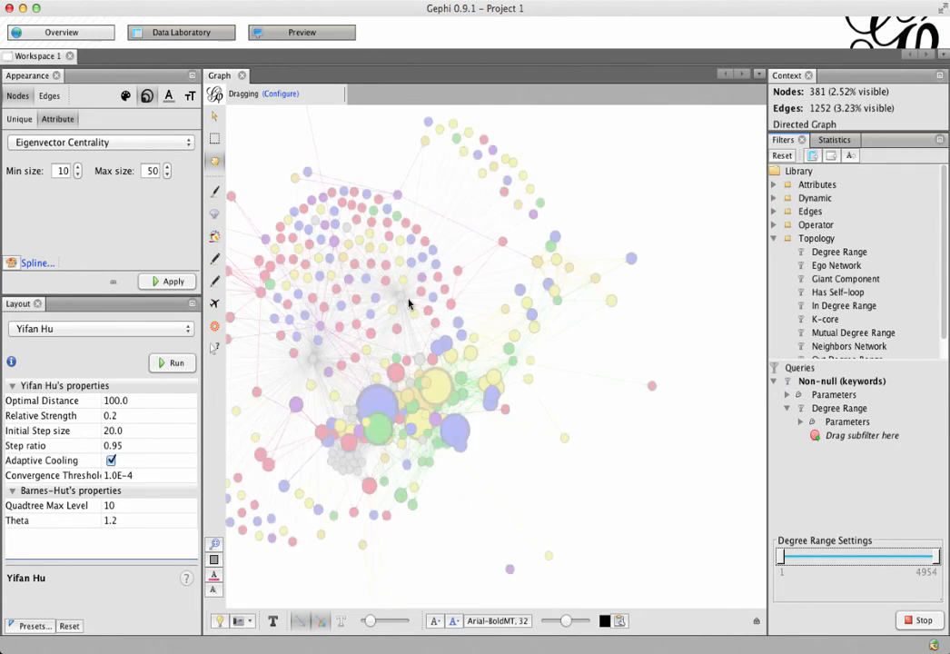
mouse_move(403, 299)
mouse_down()
mouse_move(329, 362)
mouse_move(311, 362)
mouse_move(409, 297)
mouse_move(401, 295)
mouse_up()
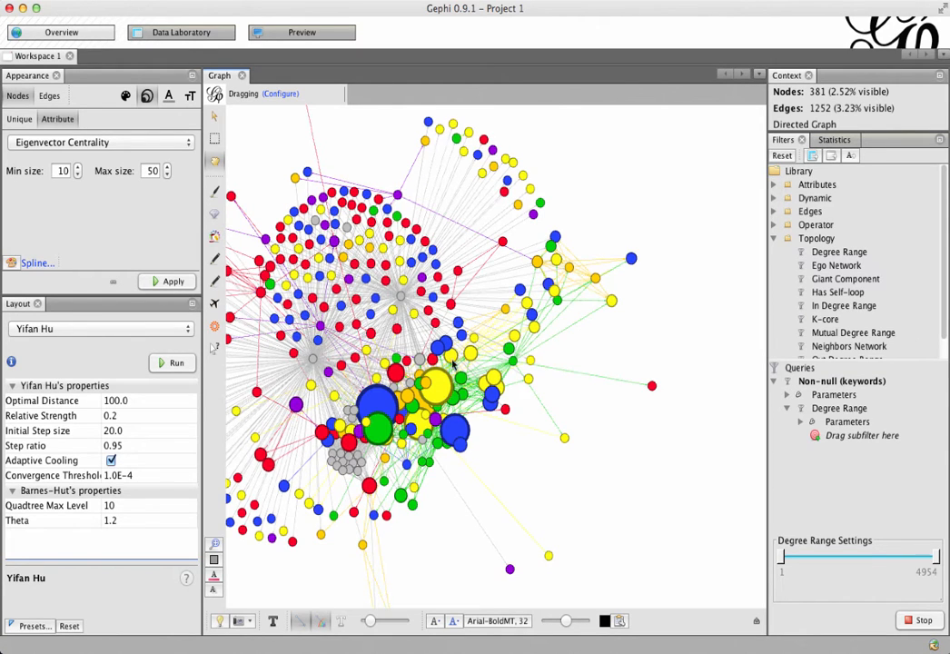
click(214, 545)
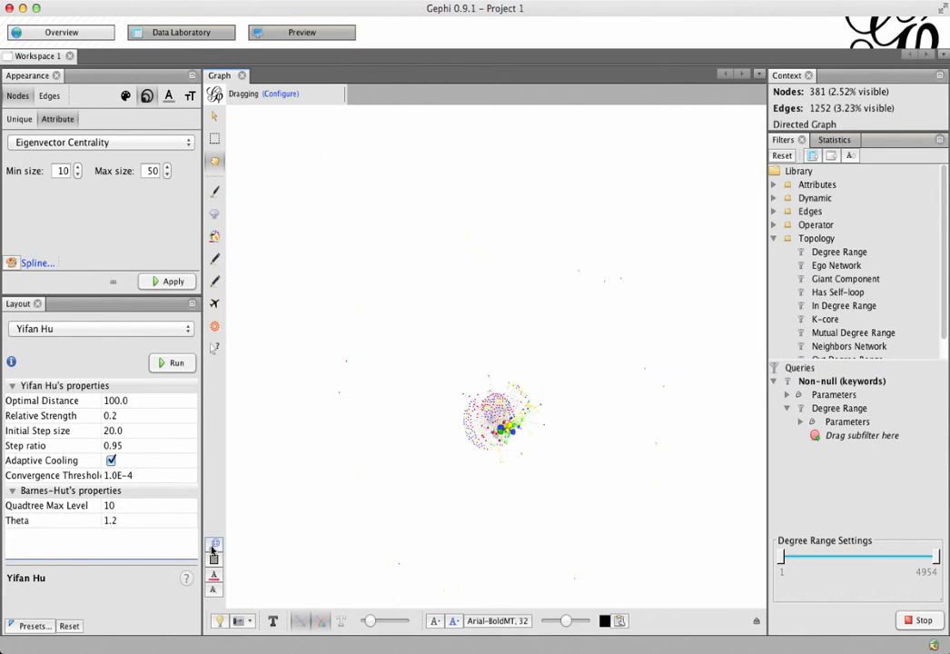
scroll(505, 435, up, 10)
scroll(500, 419, down, 3)
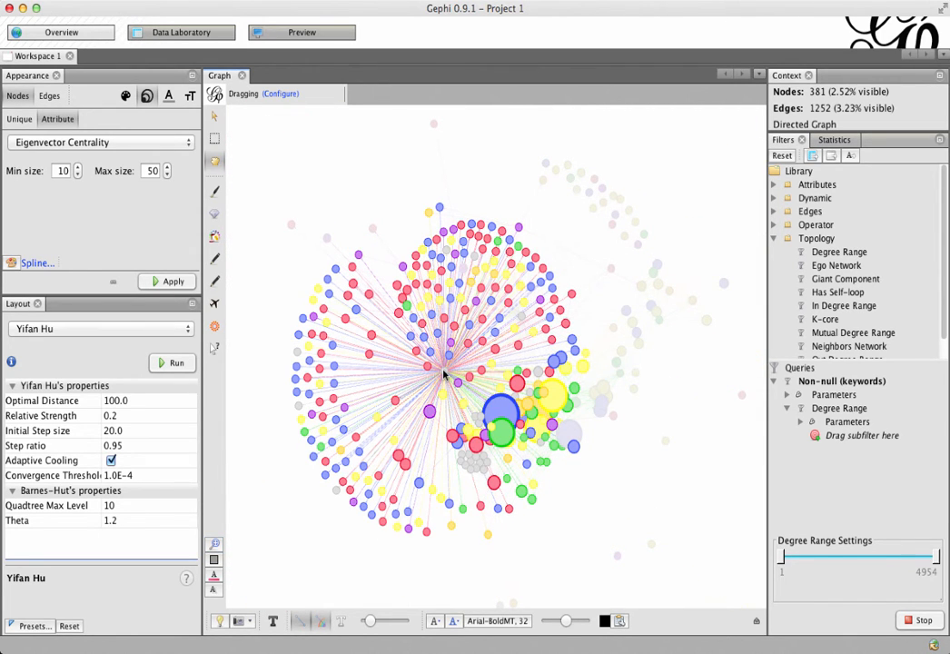
right_click(444, 374)
click(471, 383)
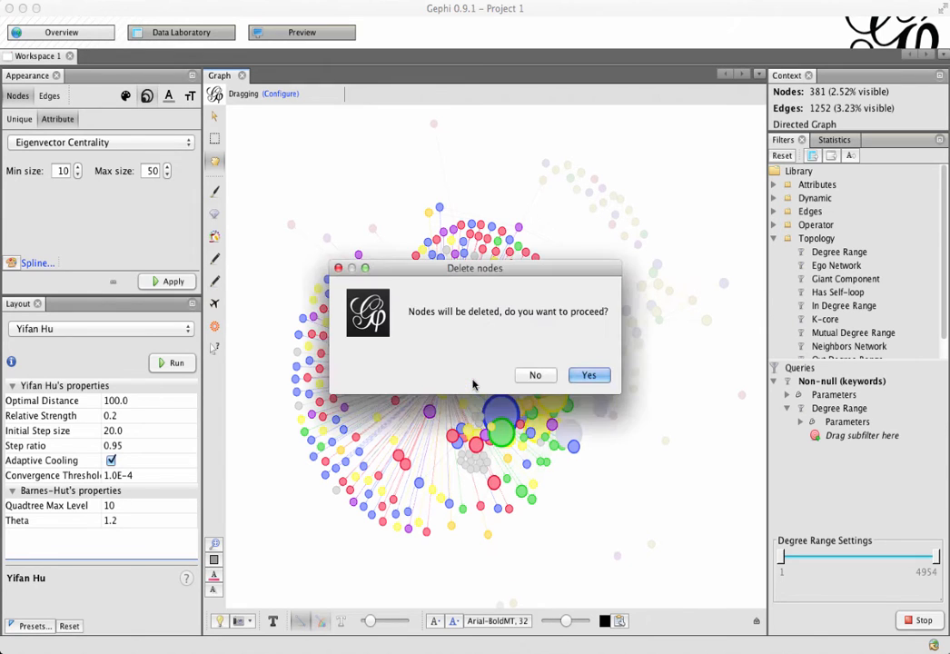
click(535, 375)
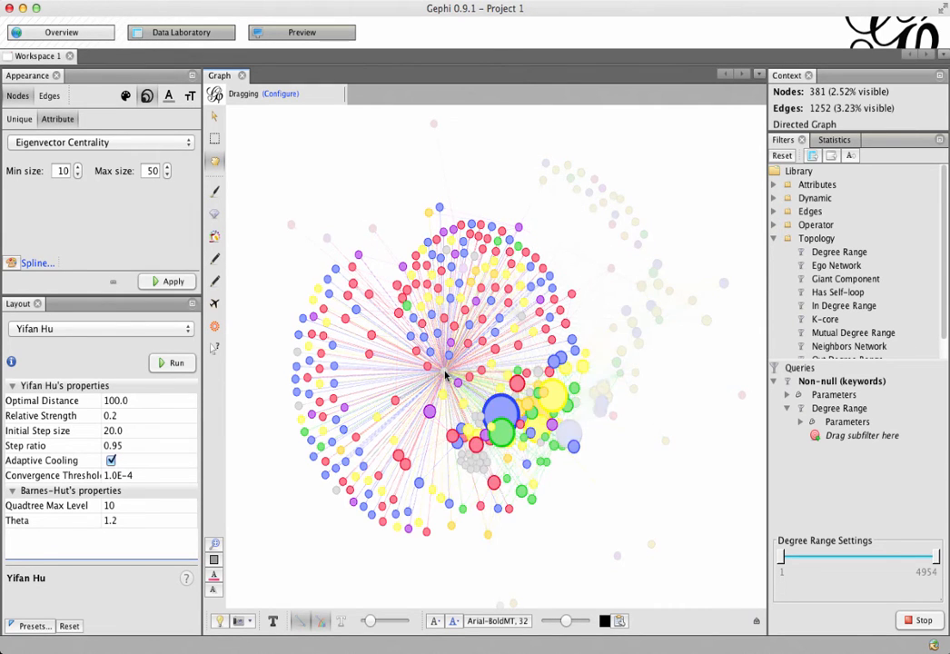
- Locate the gray hub node of the large outer ring in the Data Laboratory and examine its keywords, degree and centrality values
right_click(444, 375)
click(470, 474)
click(168, 32)
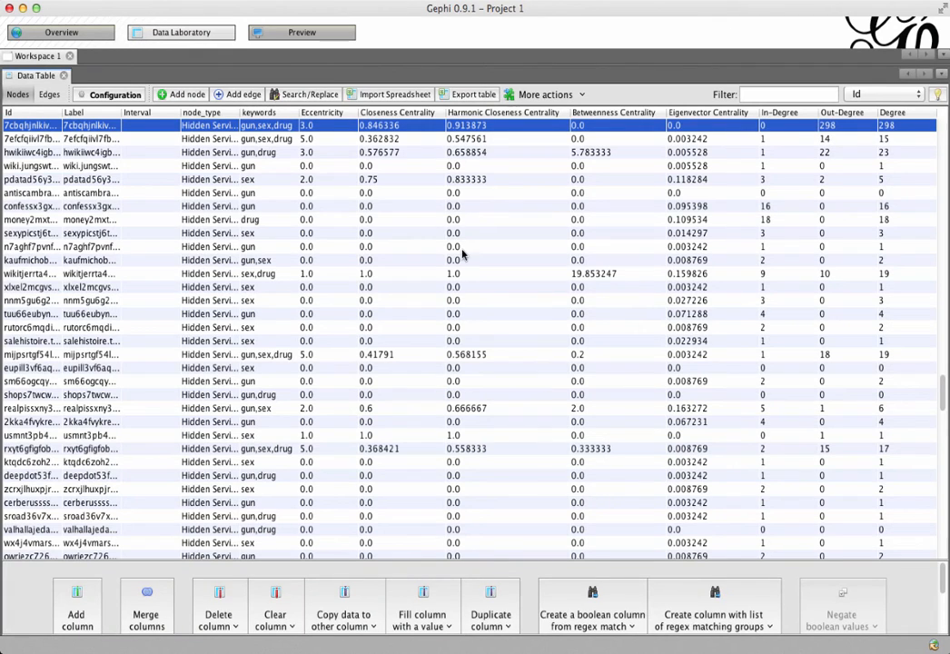
scroll(163, 136, up, 3)
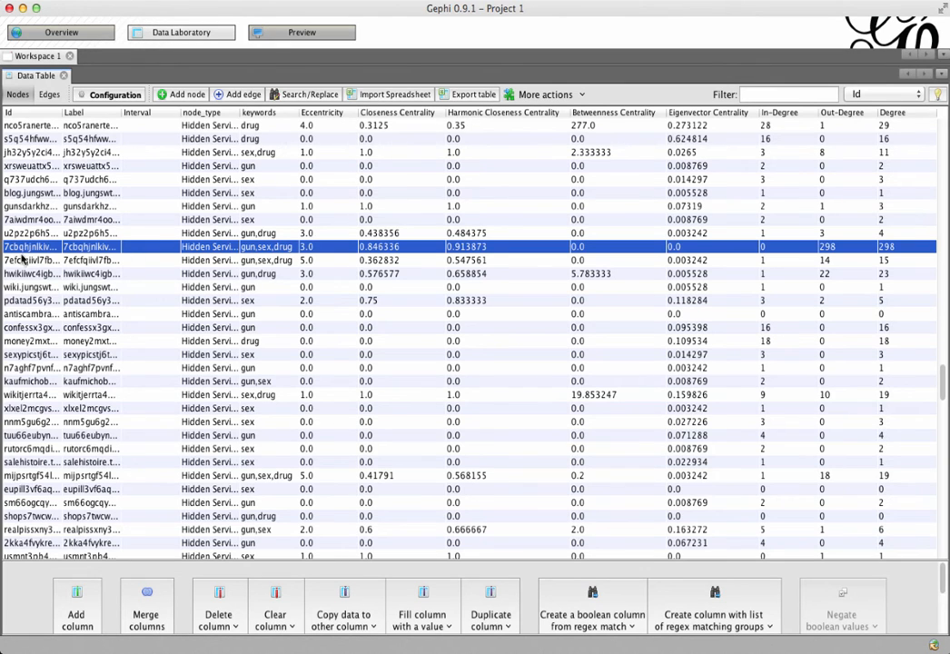
- Locate the second gray hub node, inside the smaller ring, in the Data Laboratory to examine its attributes
click(66, 34)
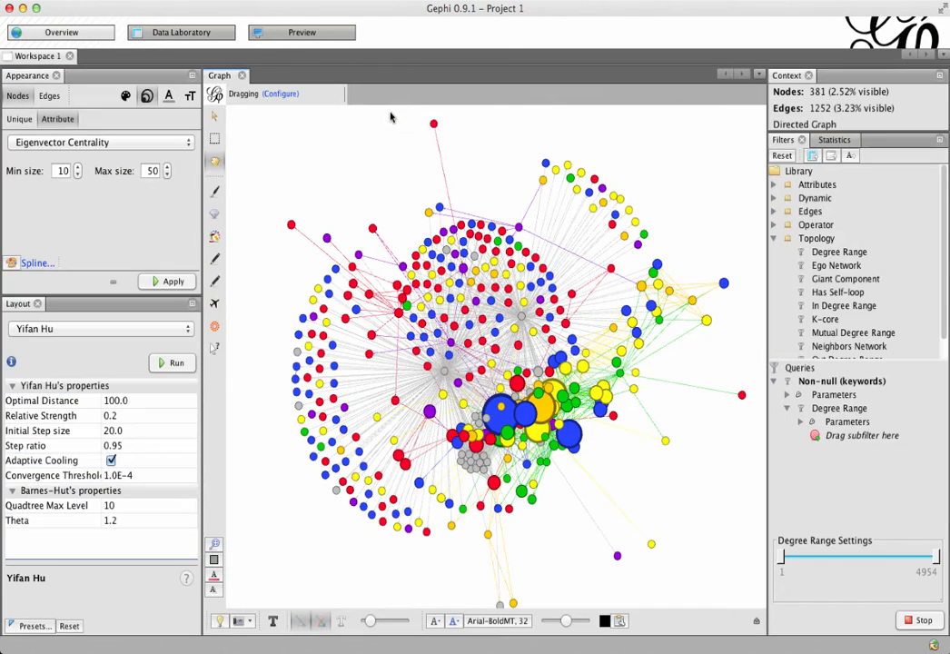
right_click(527, 318)
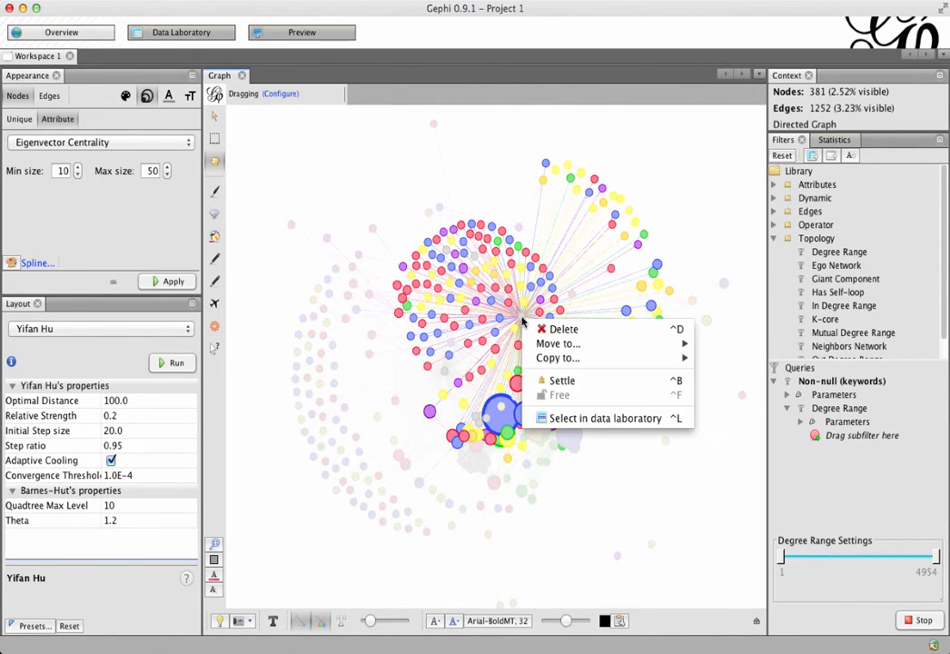
click(581, 418)
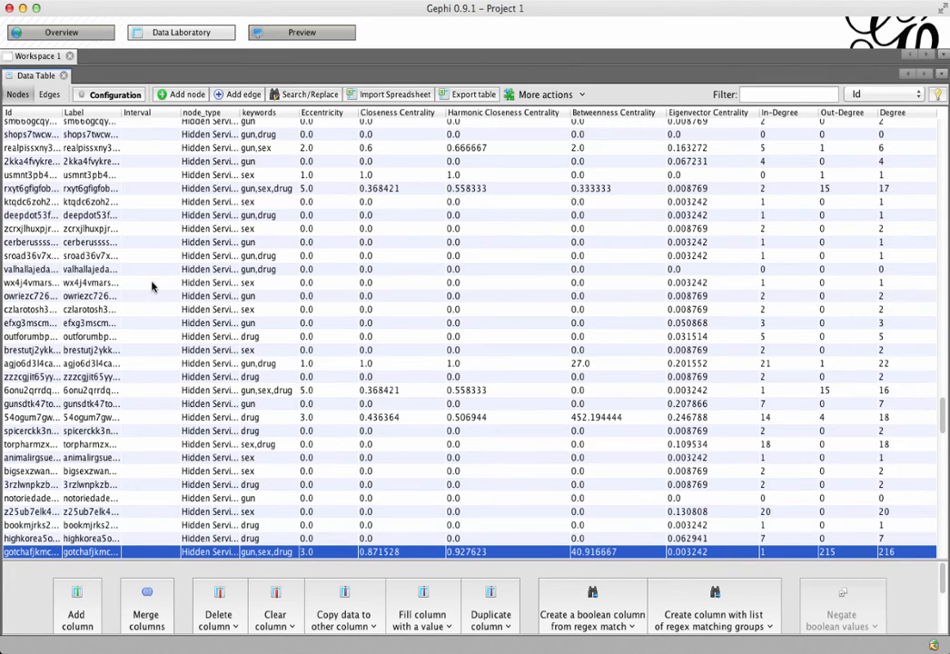
- Delete the two gray gun,sex,drug hub nodes from the graph, starting with the one in the smaller ring
click(100, 36)
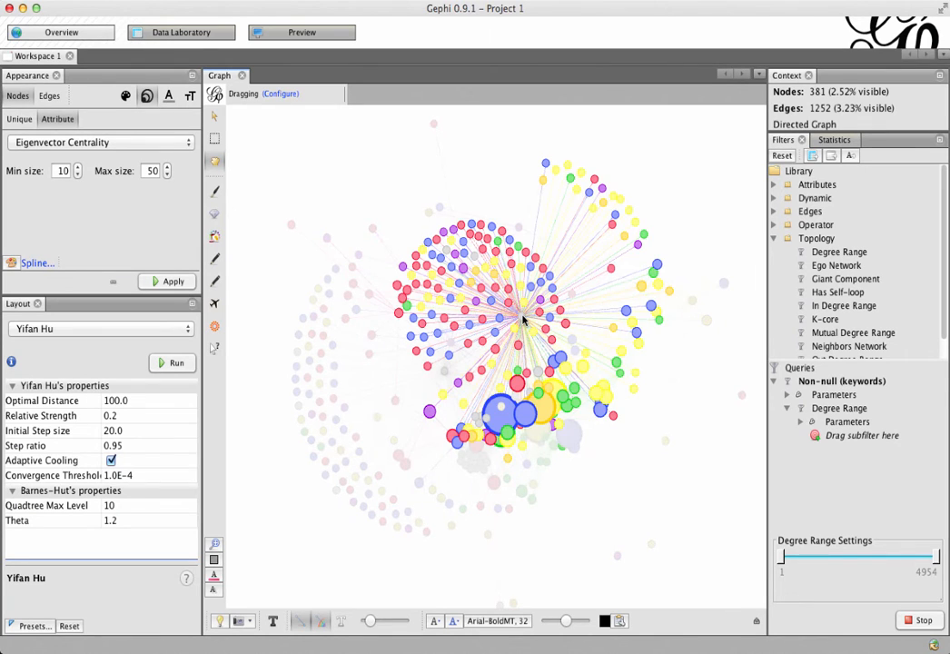
right_click(523, 320)
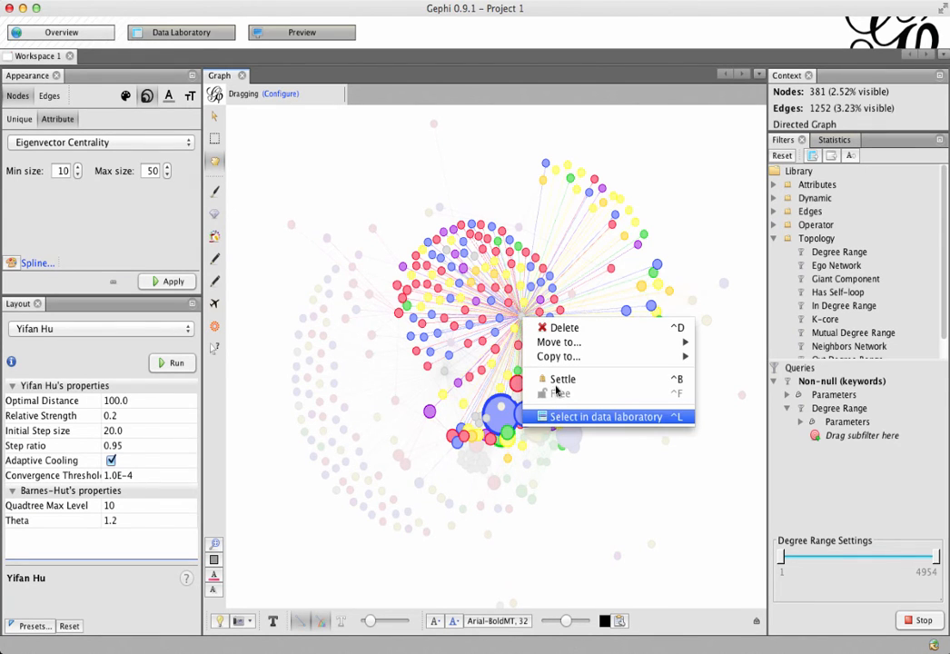
click(560, 328)
click(590, 376)
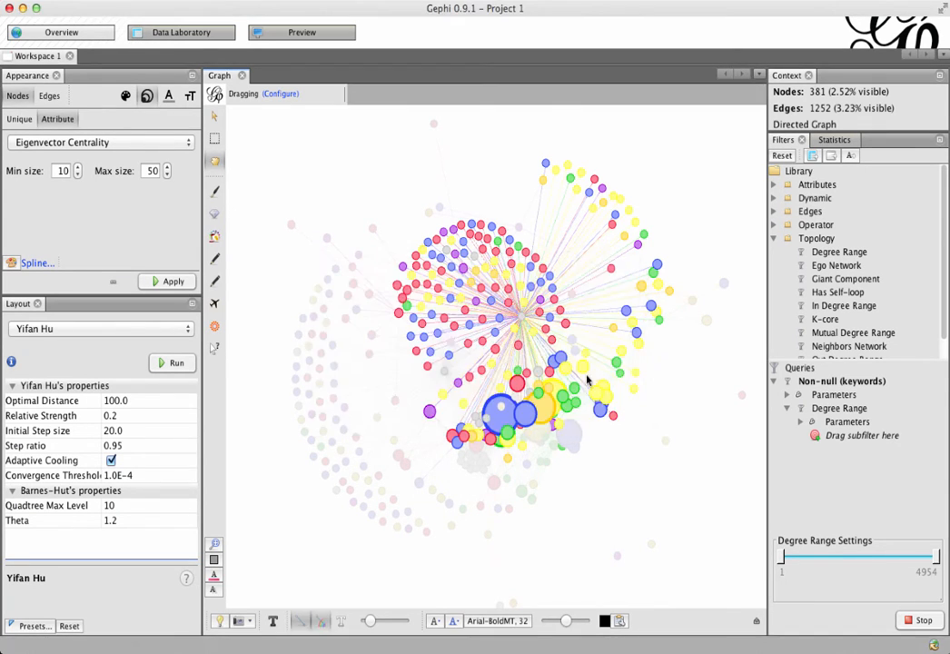
right_click(445, 373)
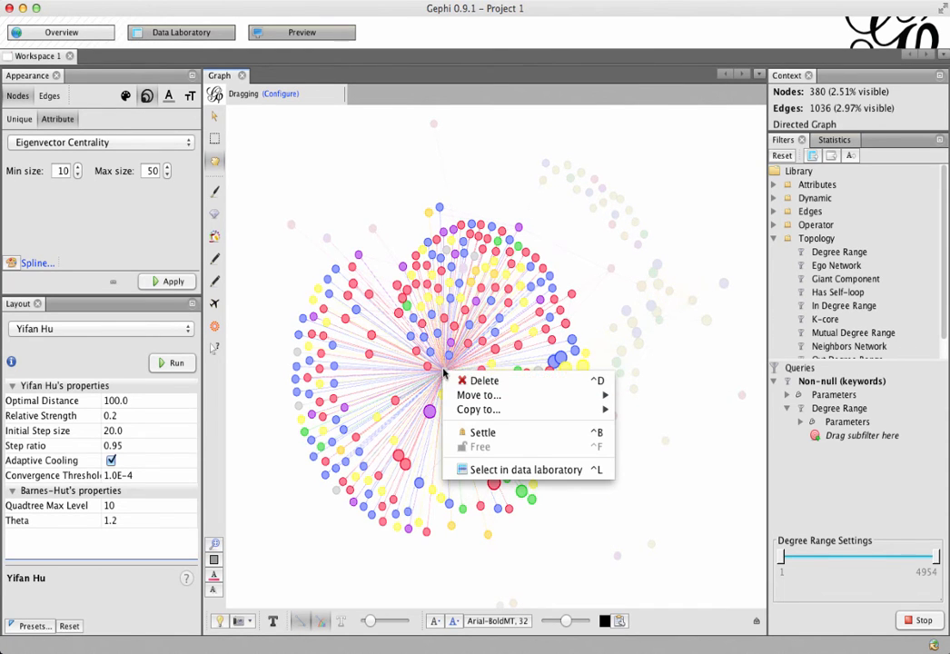
click(476, 376)
click(574, 373)
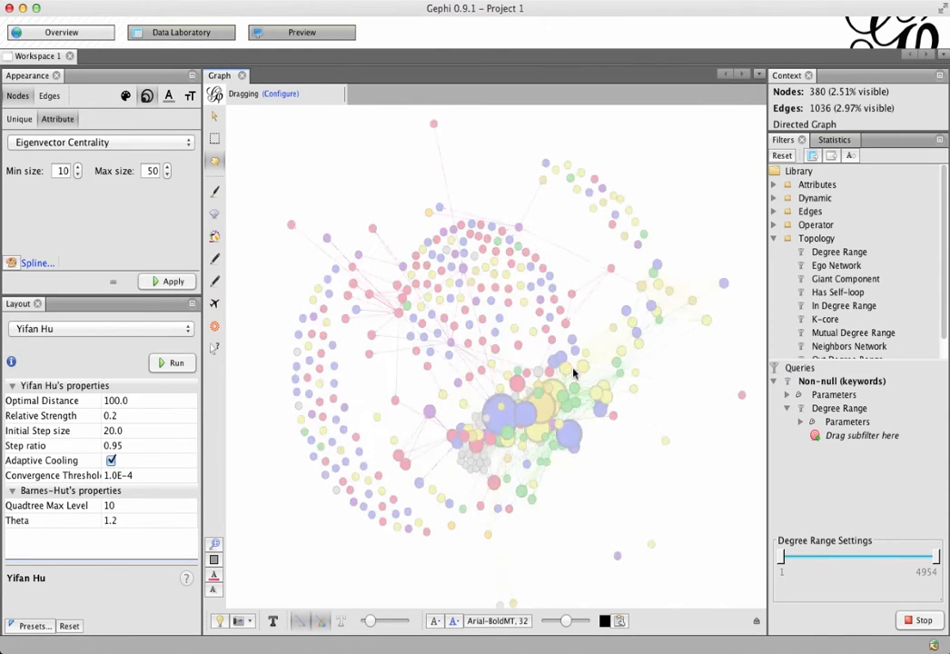
- Rerun the Yifan Hu layout on the filtered graph and bring the central cluster into view
click(172, 362)
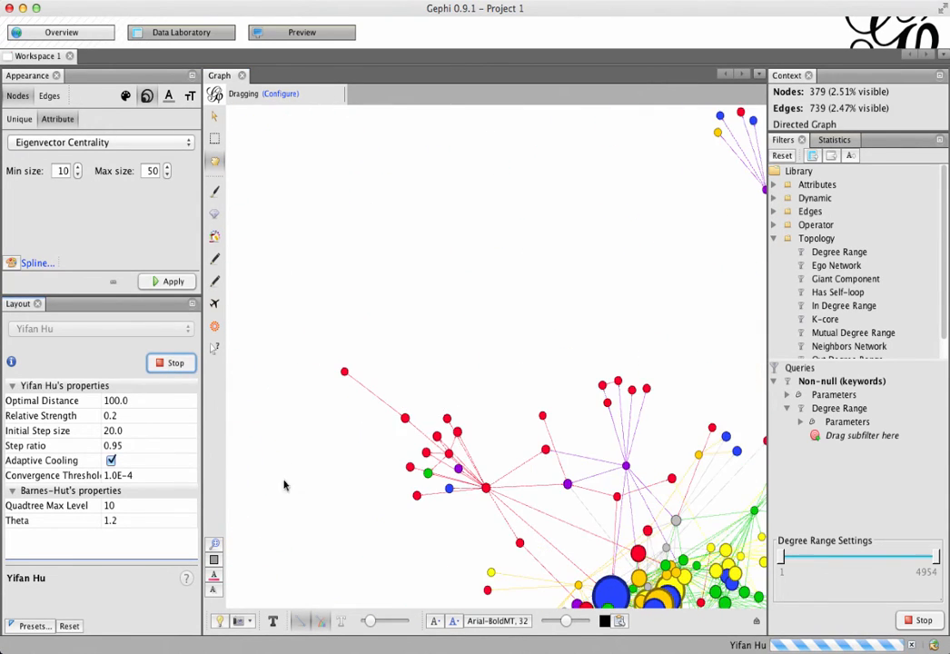
scroll(444, 507, down, 5)
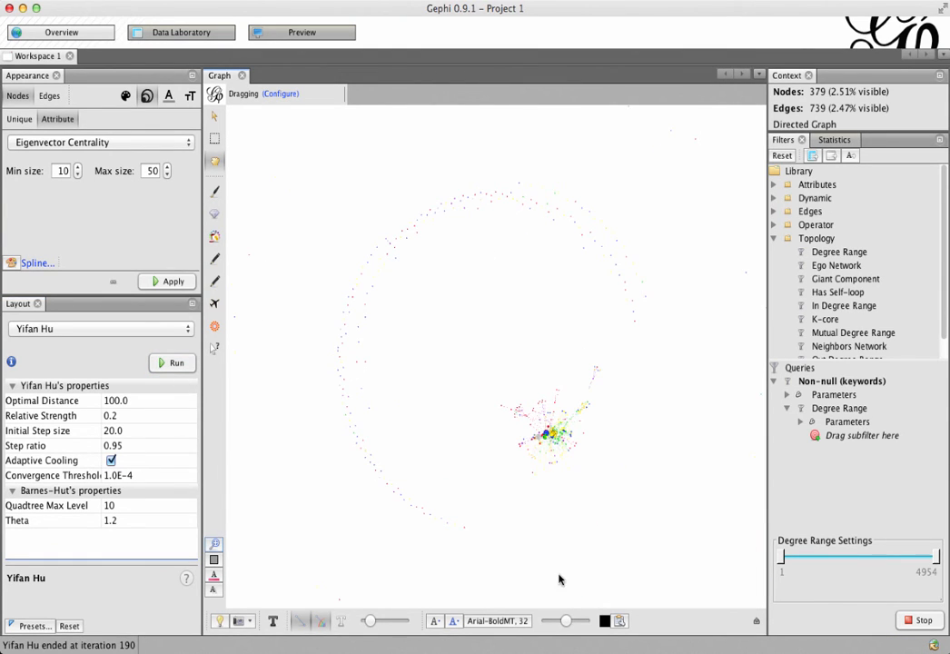
scroll(460, 374, up, 5)
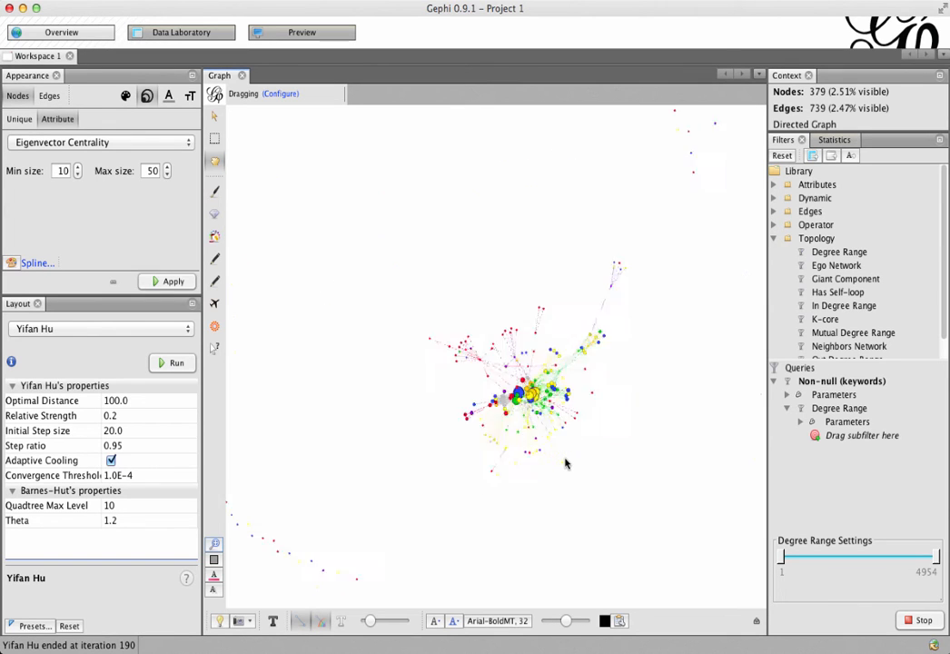
scroll(565, 463, up, 2)
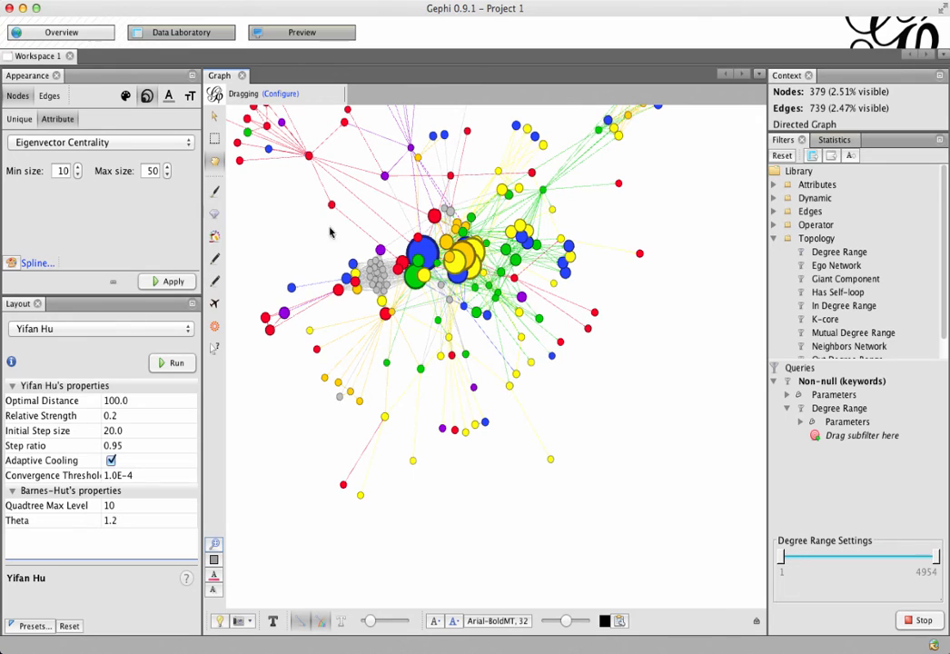
scroll(480, 283, down, 5)
scroll(480, 283, up, 3)
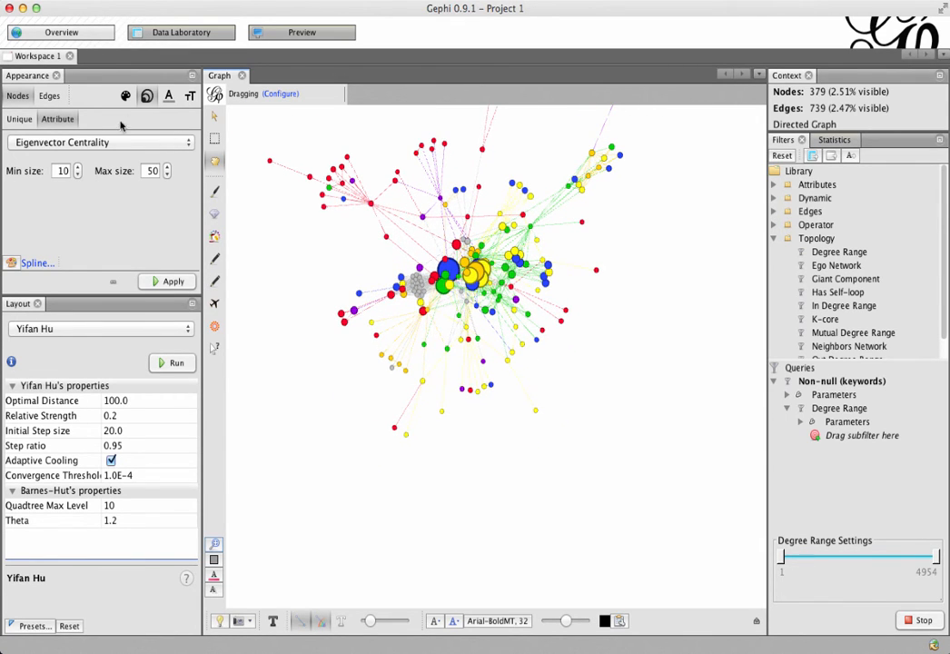
- Size the nodes by Degree, from a minimum of 10 to a maximum of 50
click(94, 142)
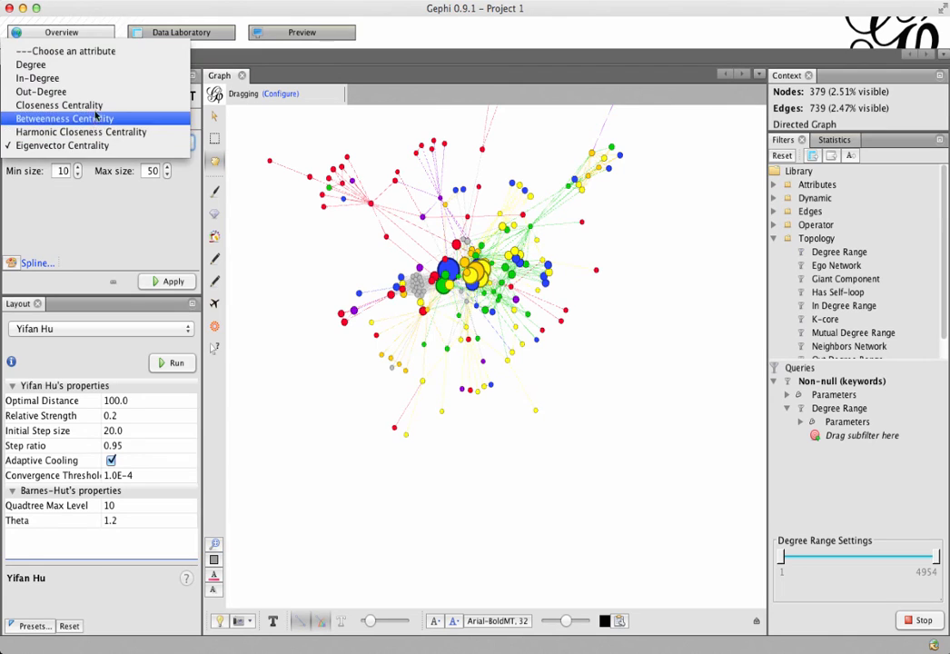
click(102, 63)
click(156, 283)
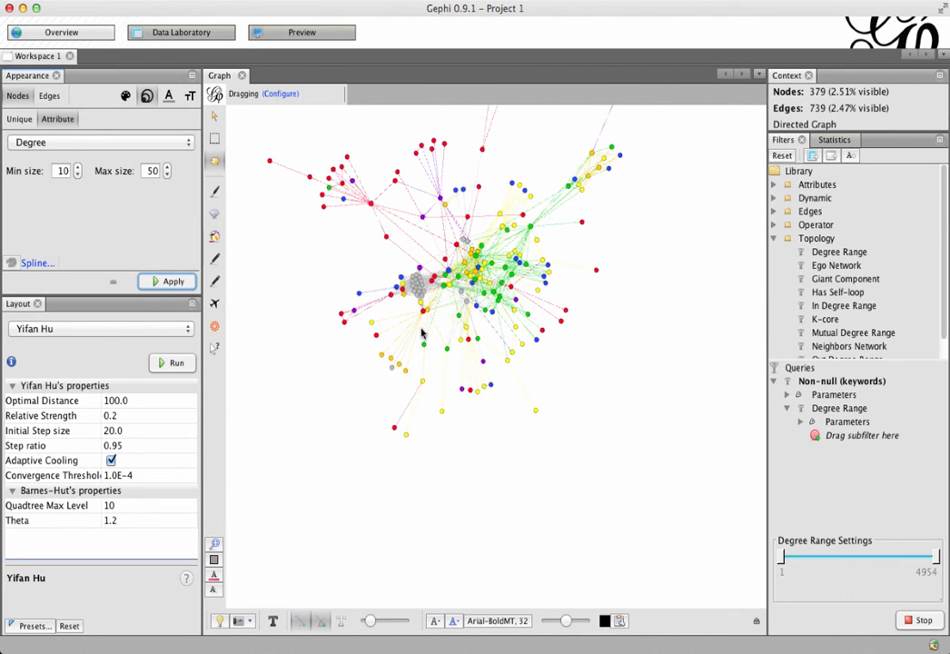
- Examine the gray node cluster and its neighbors against the color legend of the keywords attribute
scroll(420, 266, up, 5)
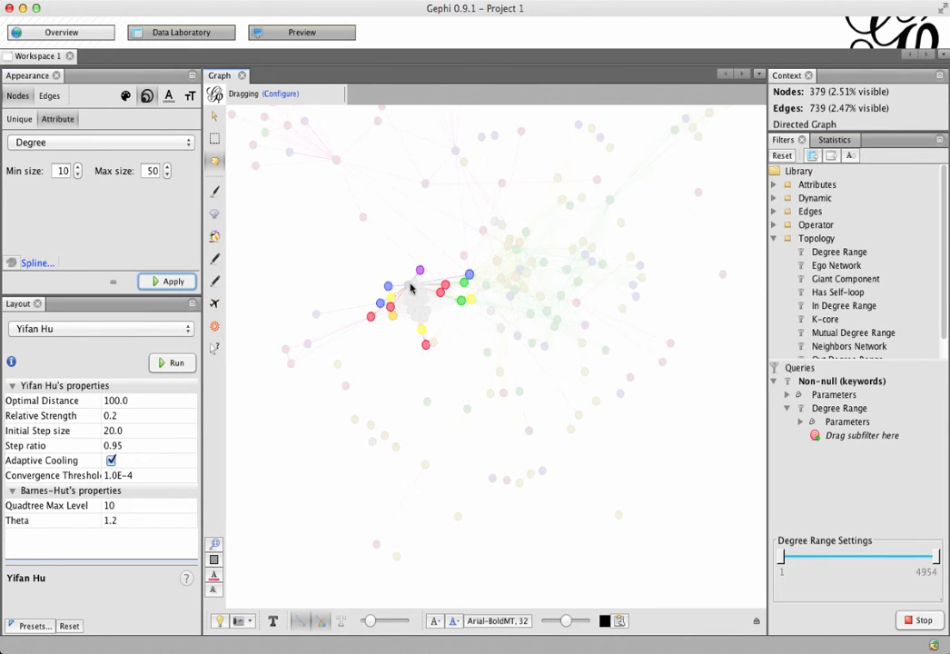
drag(410, 288, 403, 344)
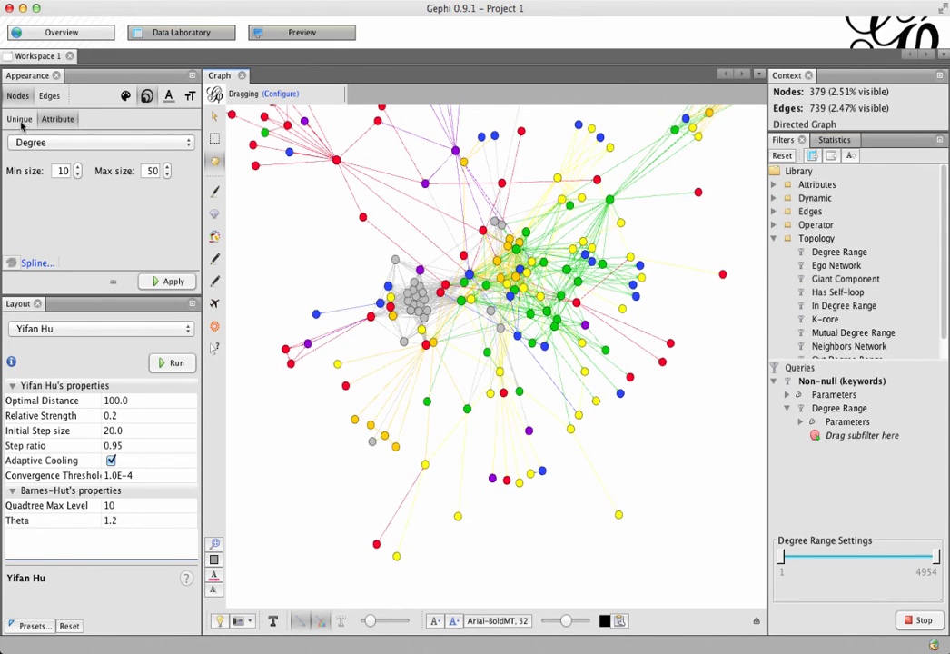
click(125, 96)
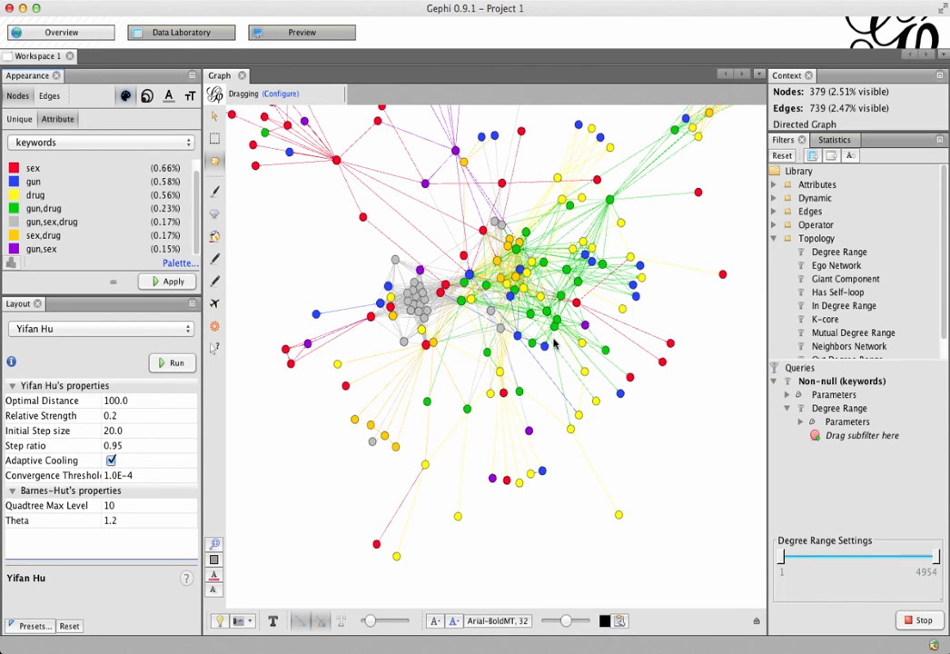
scroll(470, 335, down, 5)
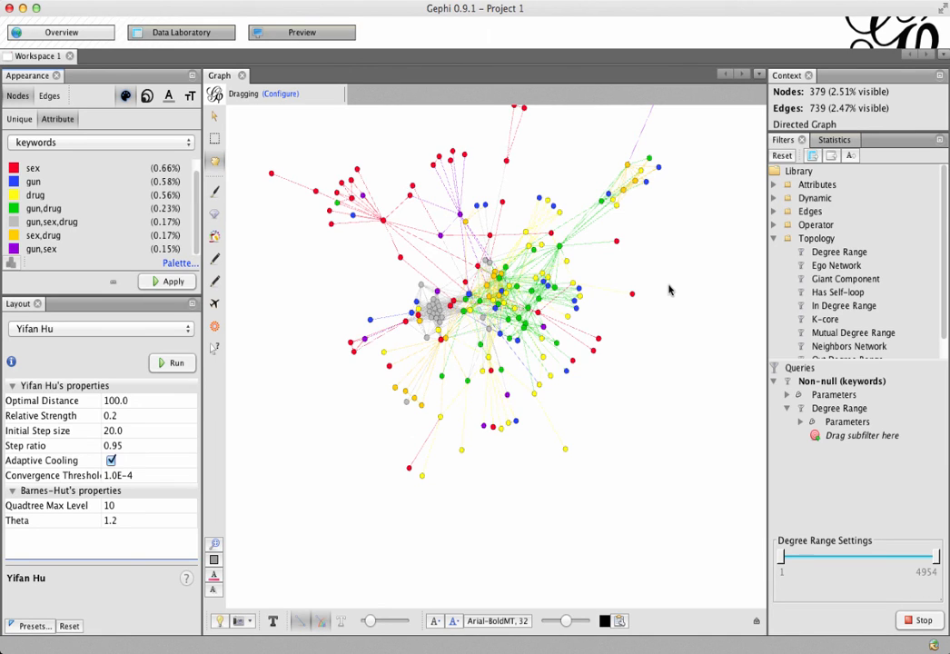
- Look through the node table in the Data Laboratory to review node types, keywords and centrality values
click(179, 35)
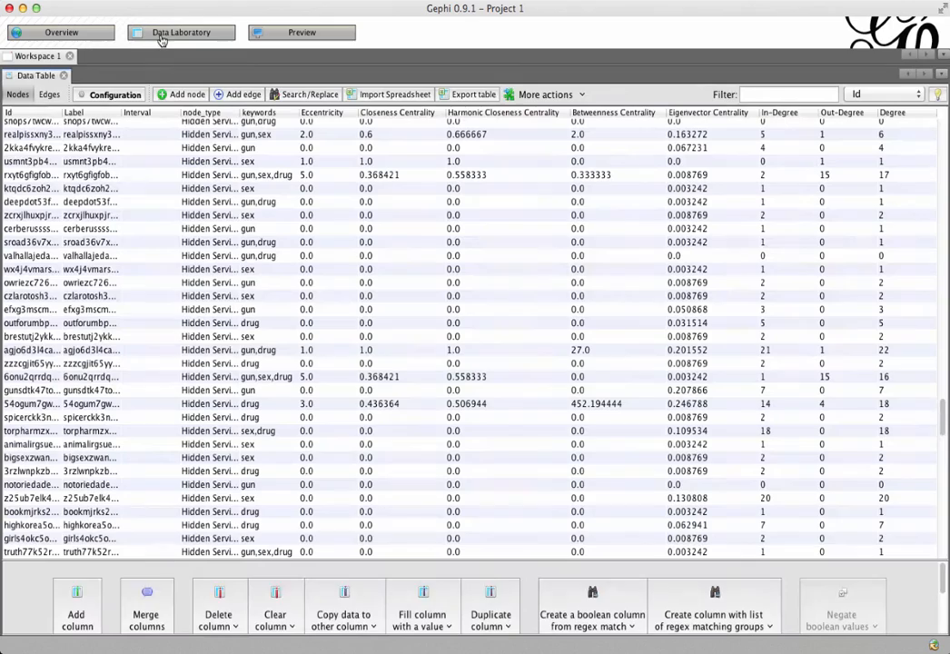
scroll(243, 228, up, 15)
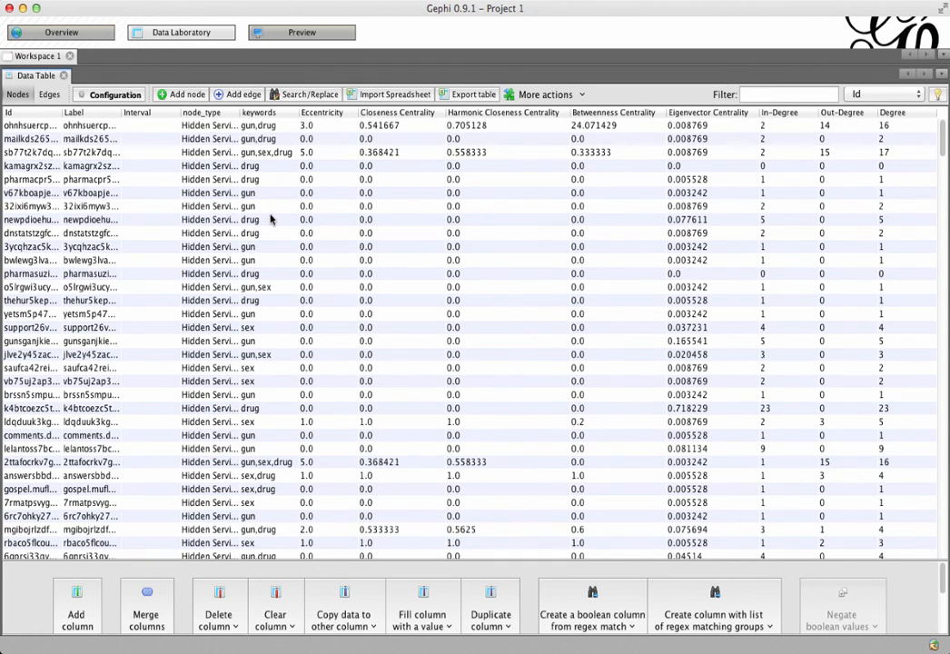
scroll(270, 218, down, 10)
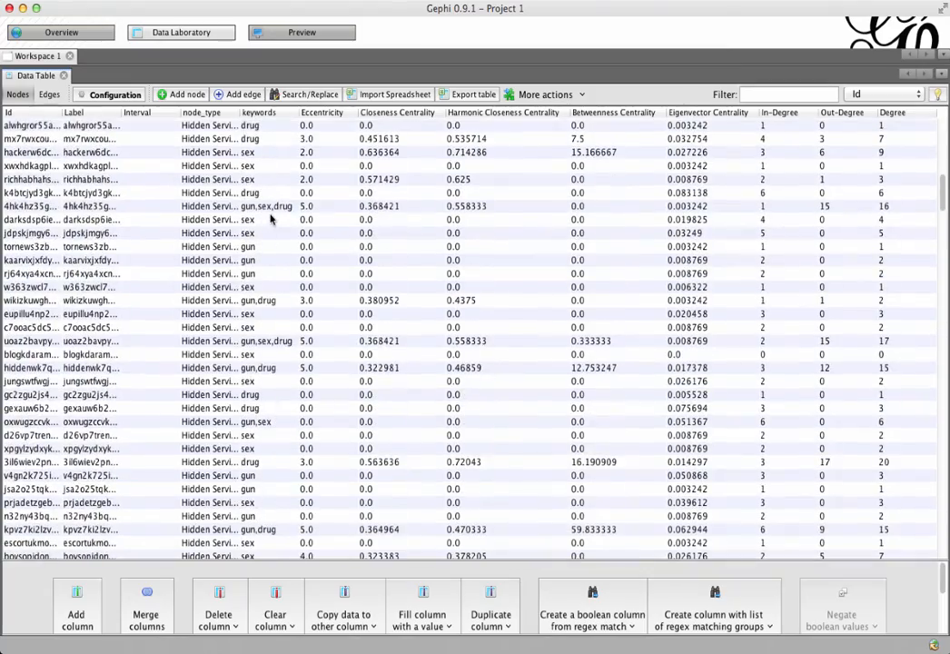
scroll(267, 237, down, 10)
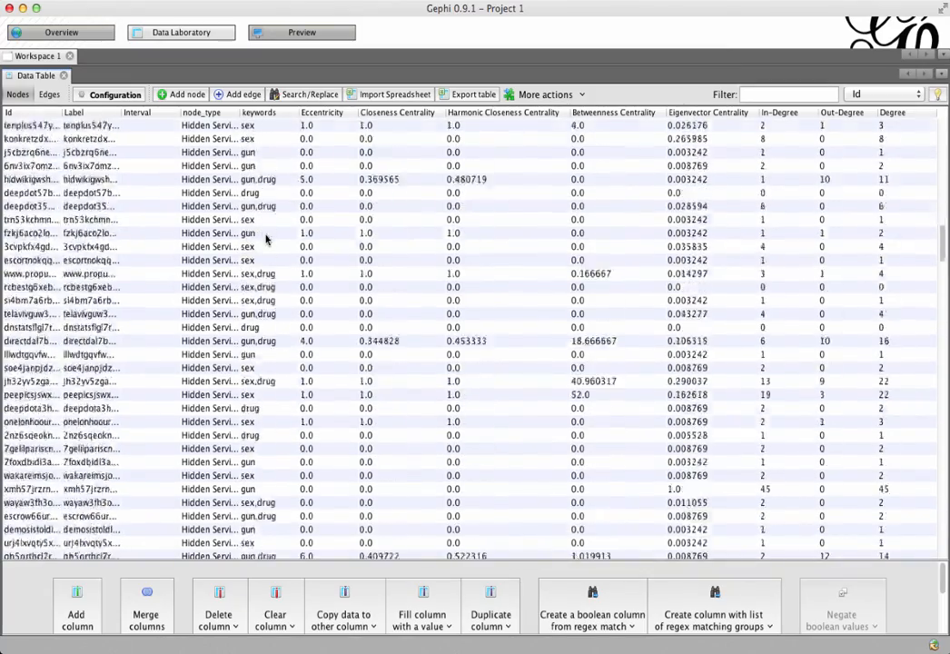
scroll(266, 239, down, 15)
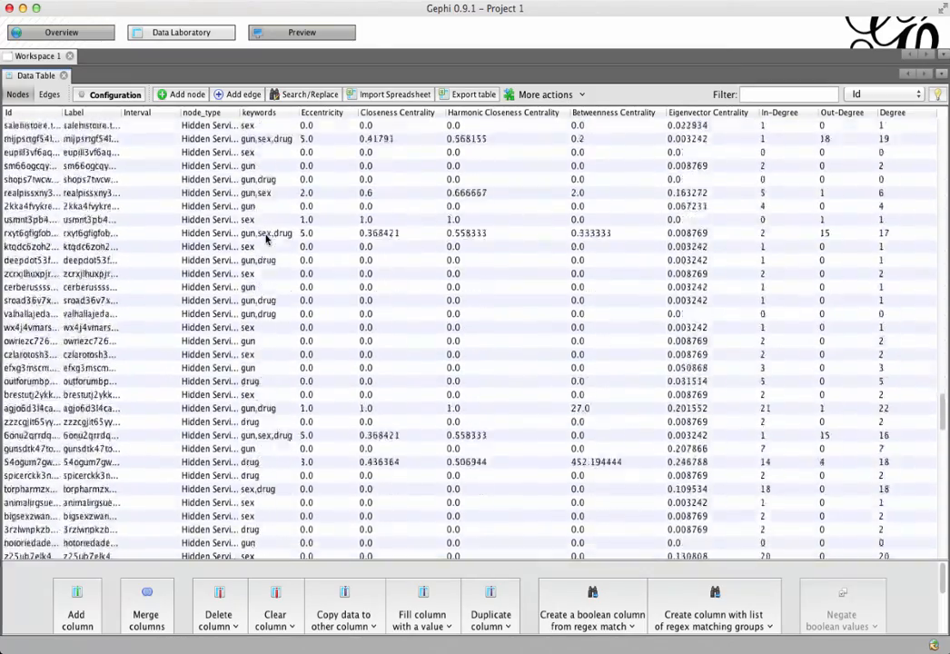
scroll(266, 238, down, 12)
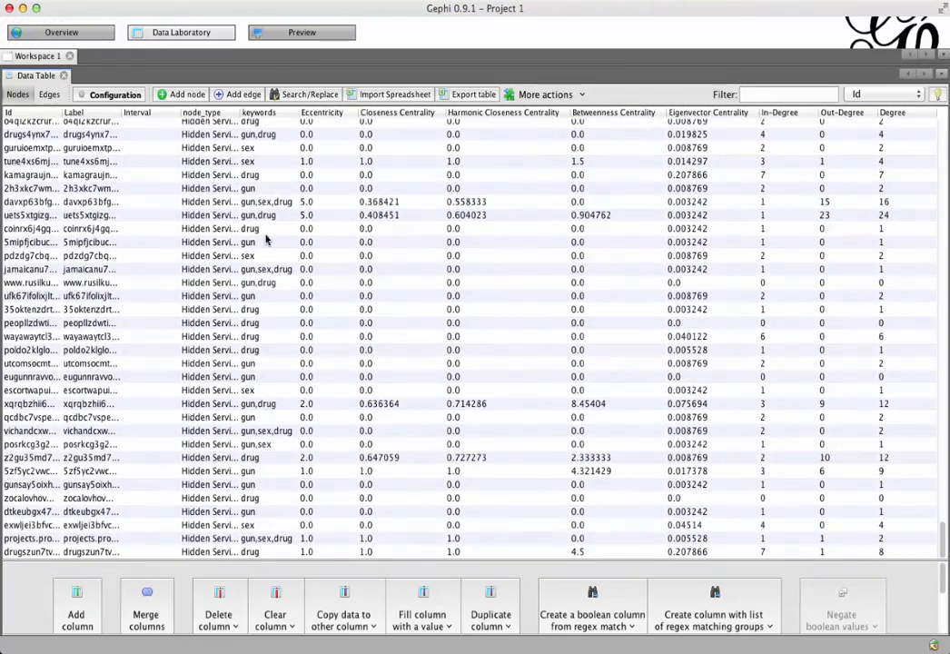
- Color the graph's nodes by the node_type attribute instead of keywords
click(87, 33)
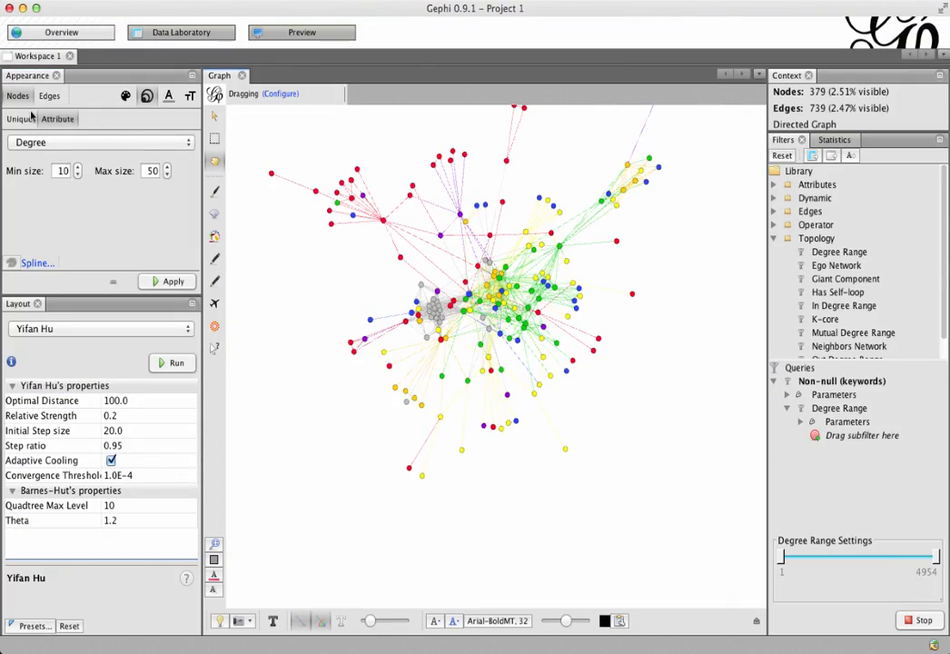
click(126, 96)
click(47, 142)
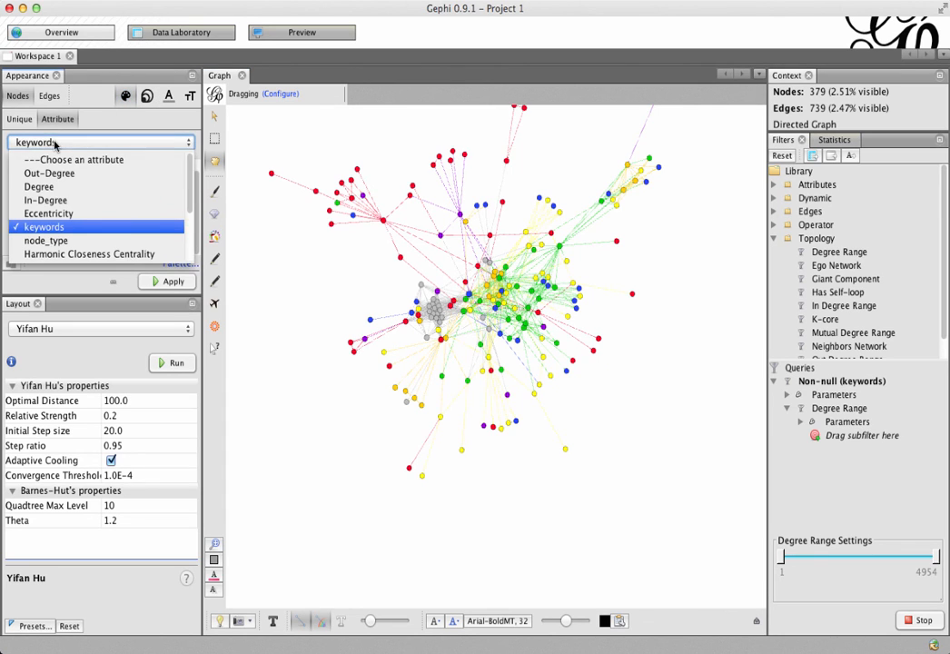
click(46, 240)
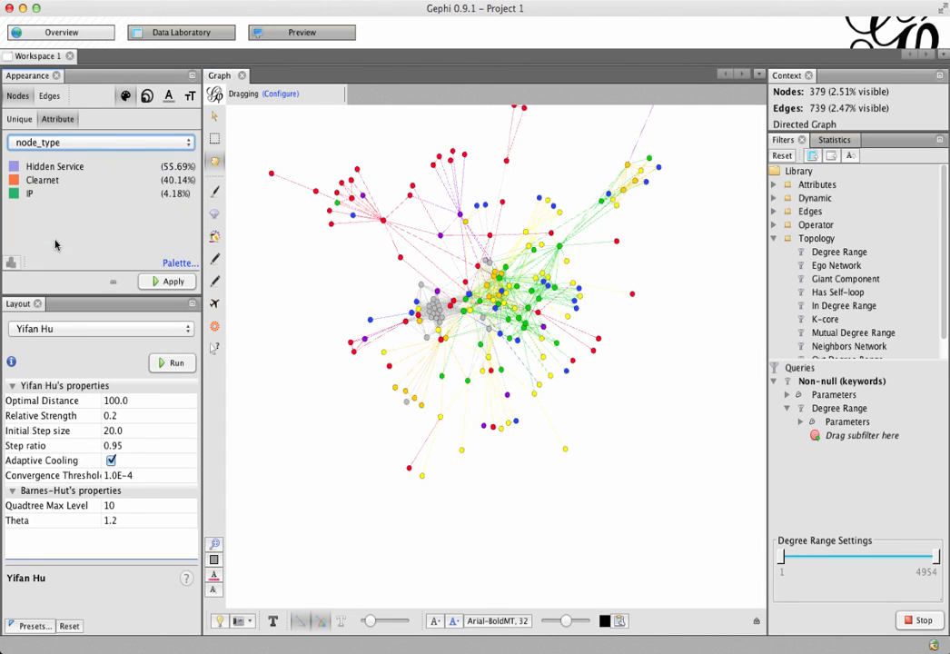
click(170, 283)
scroll(502, 318, down, 2)
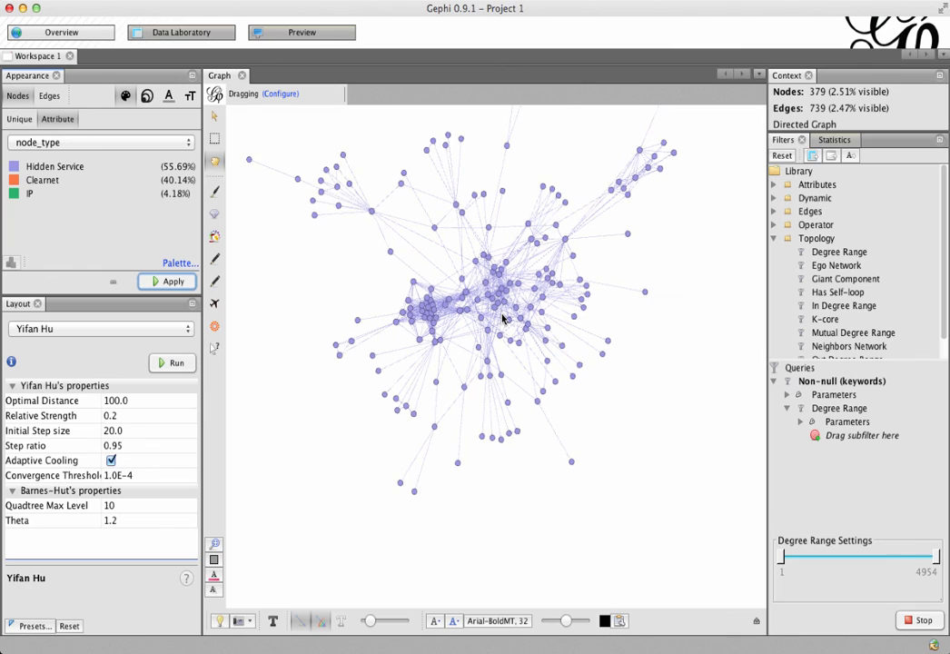